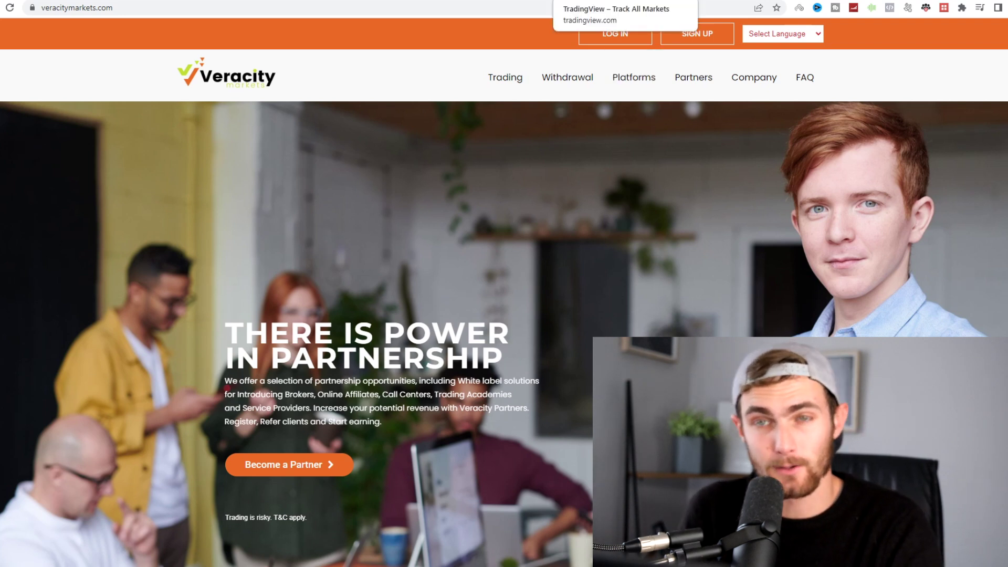
Step: Switch to TradingView and examine the supply and demand zones on the 5-minute US30 chart
click(604, 0)
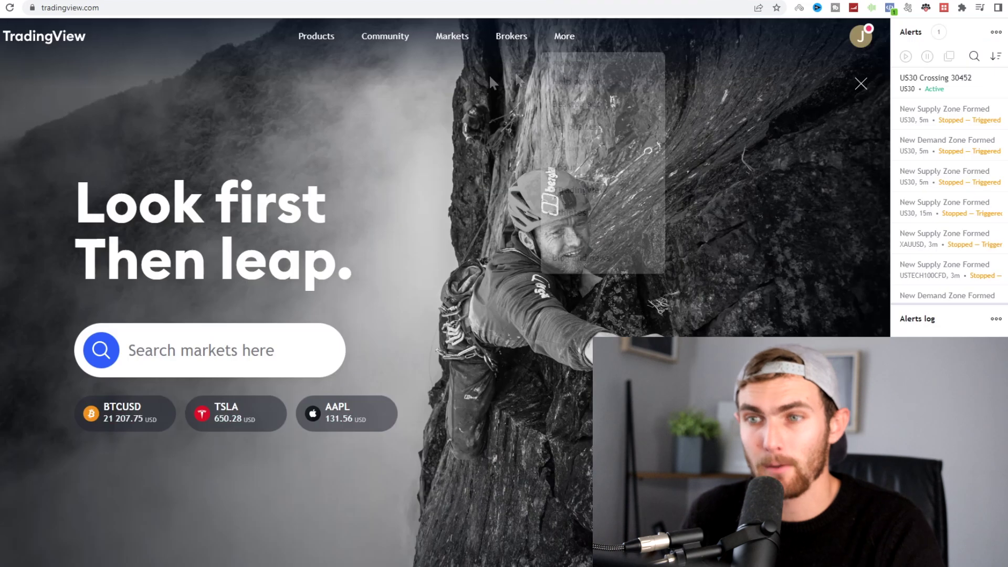
mouse_move(317, 37)
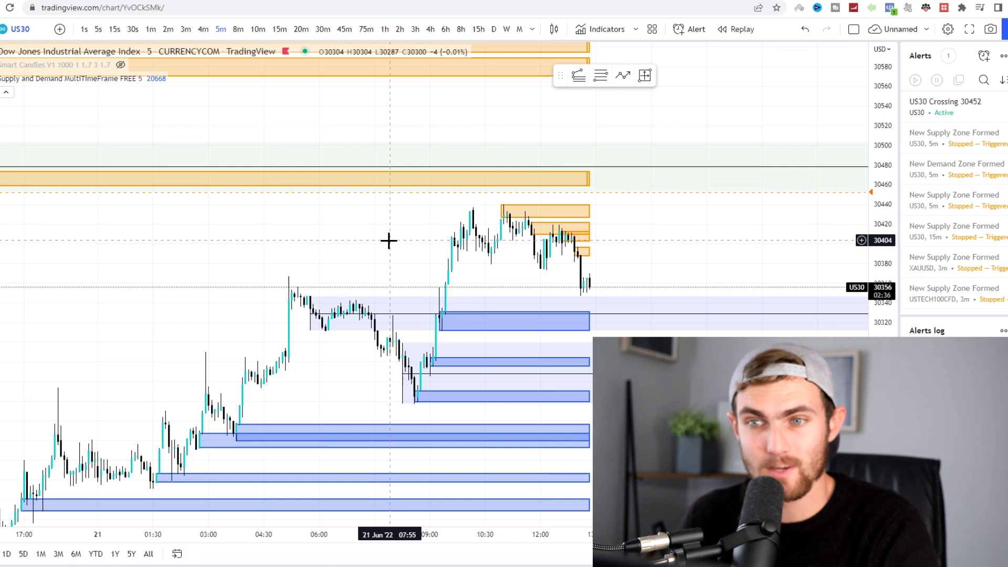
drag(389, 241, 515, 288)
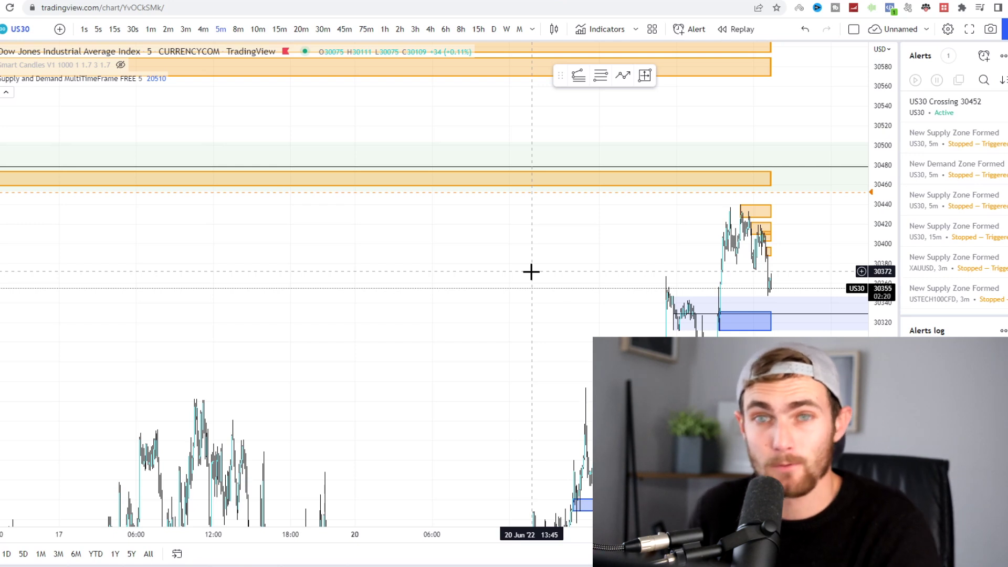
scroll(572, 324, up, 3)
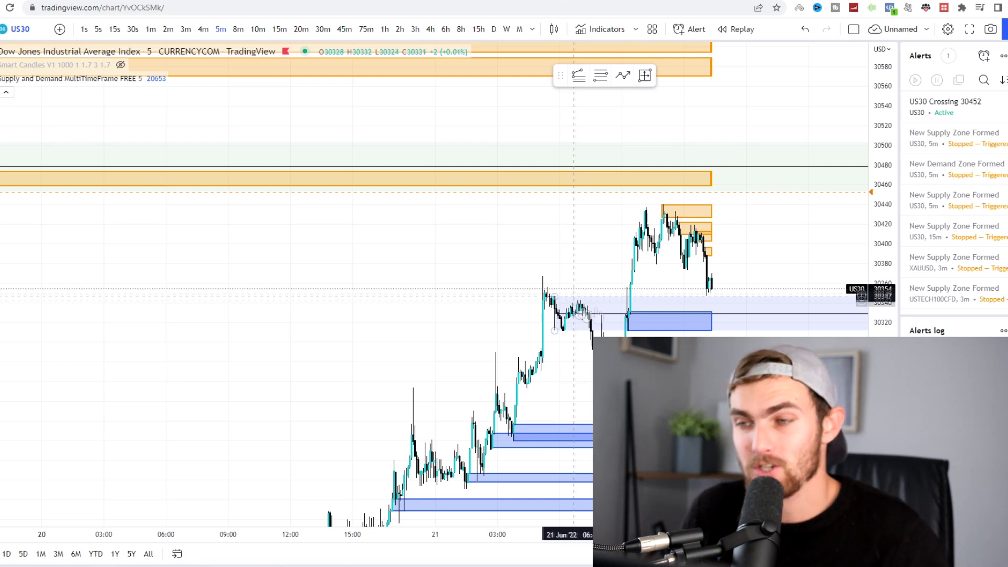
scroll(805, 305, up, 1)
scroll(780, 257, up, 2)
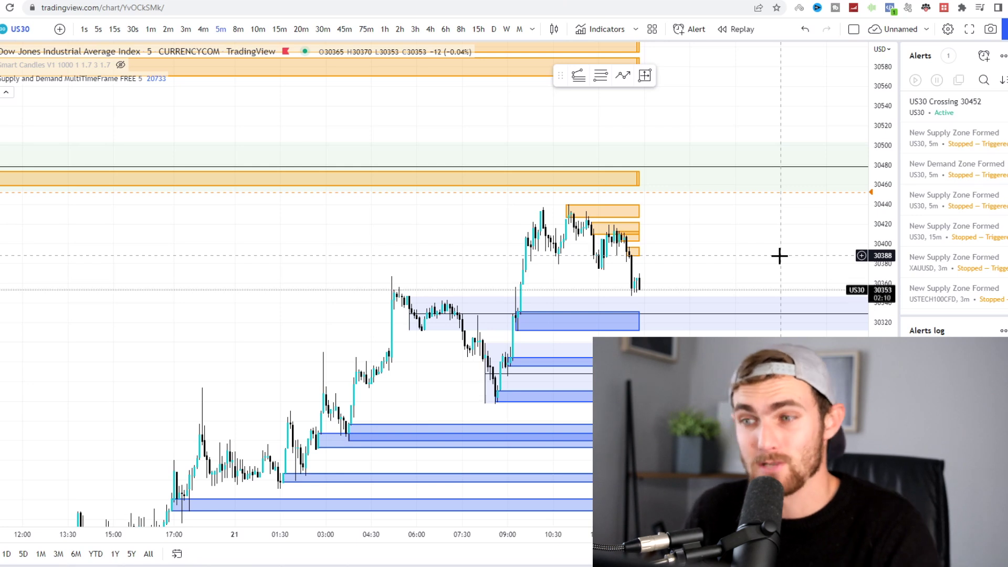
scroll(780, 256, down, 2)
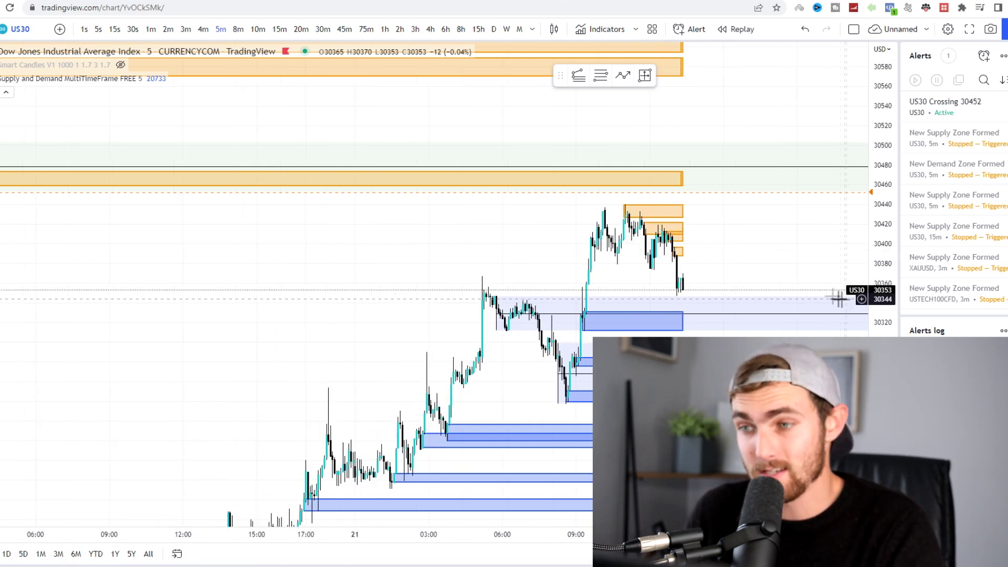
scroll(511, 176, down, 1)
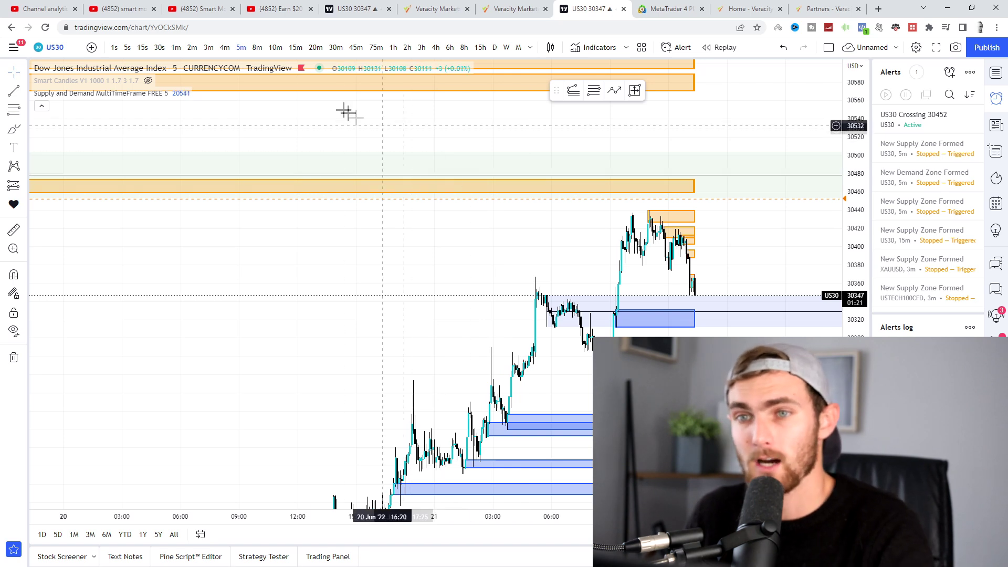
Step: Set the US30 chart to the 15-minute timeframe and hide the Supply and Demand MultiTimeFrame FREE indicator
click(296, 48)
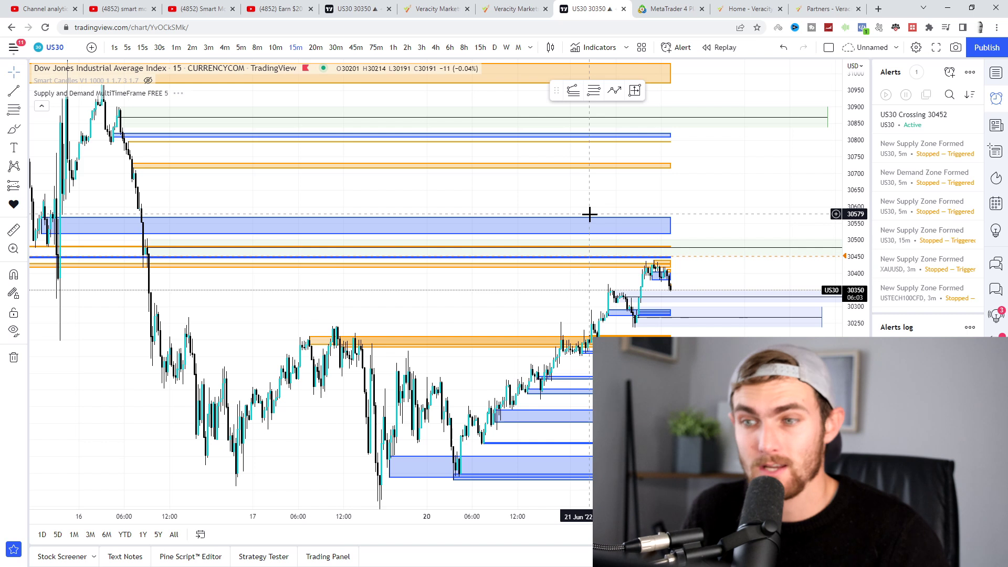
click(178, 94)
scroll(522, 187, down, 3)
scroll(580, 367, up, 5)
drag(854, 367, 855, 404)
scroll(640, 333, down, 5)
scroll(640, 333, up, 5)
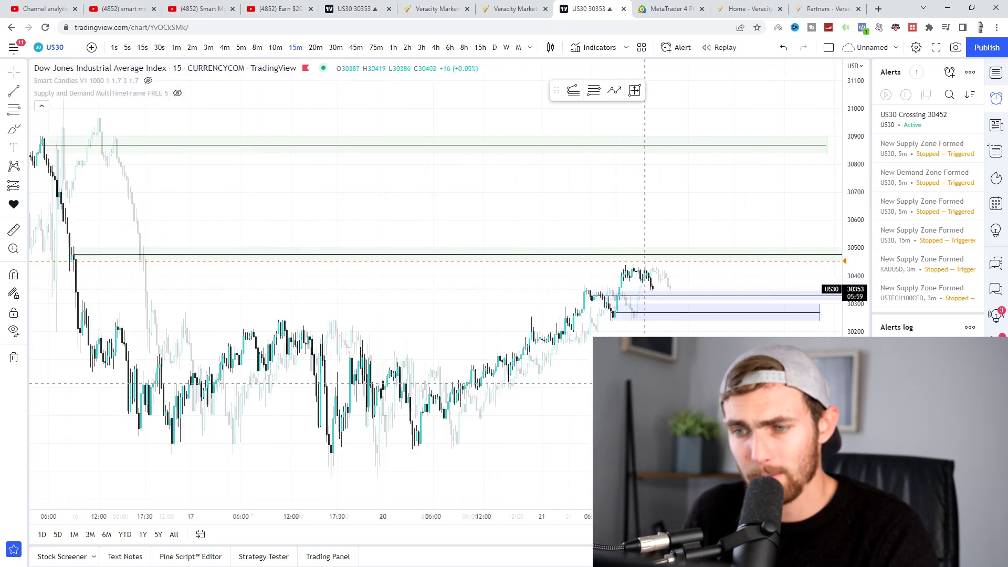
scroll(706, 295, up, 2)
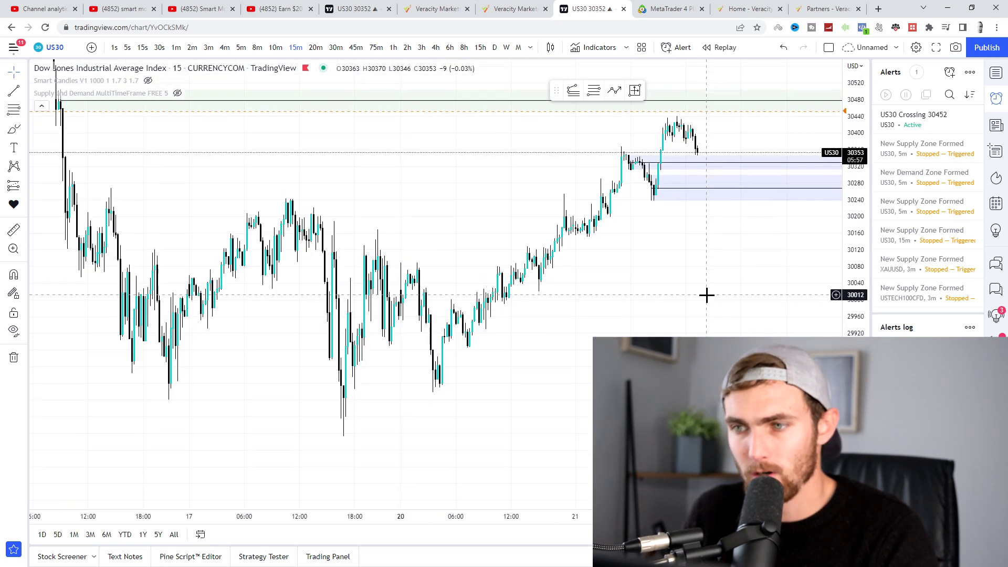
drag(855, 368, 771, 404)
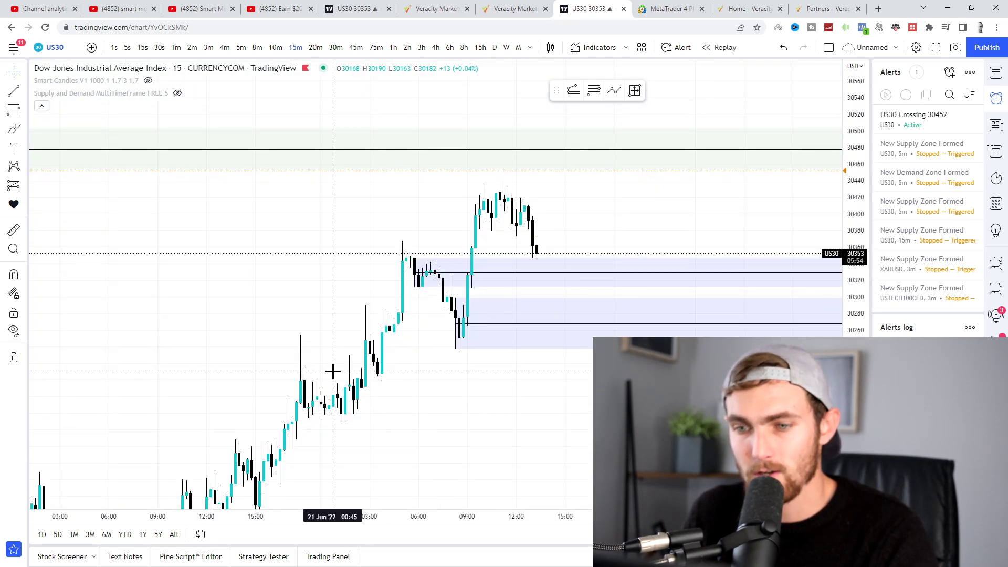
Step: Draw a rectangle zone beneath the two blue zones, starting at the 21 Jun 03:30 pullback candle and extending past the current price
click(24, 130)
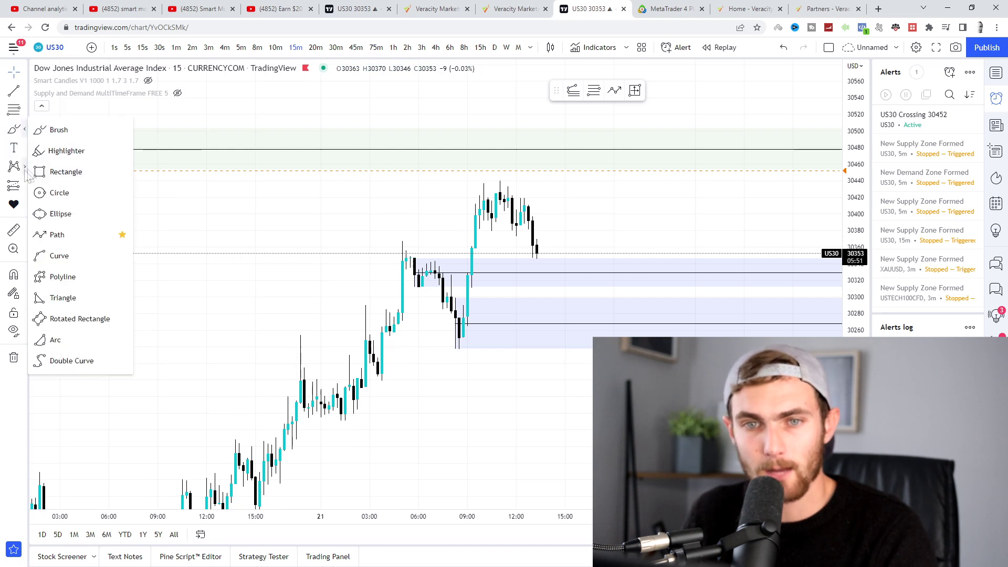
click(47, 172)
scroll(457, 332, up, 1)
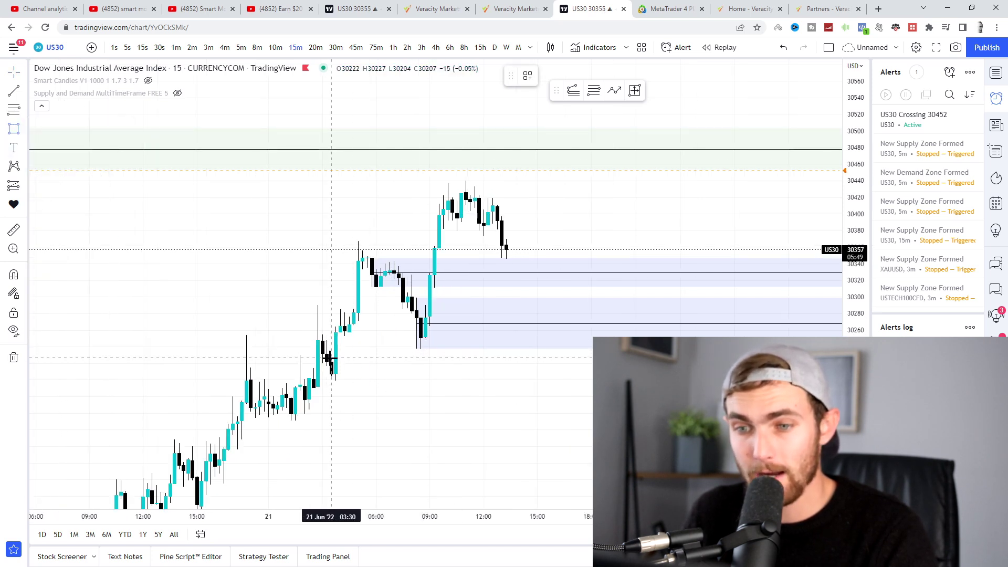
drag(332, 358, 650, 378)
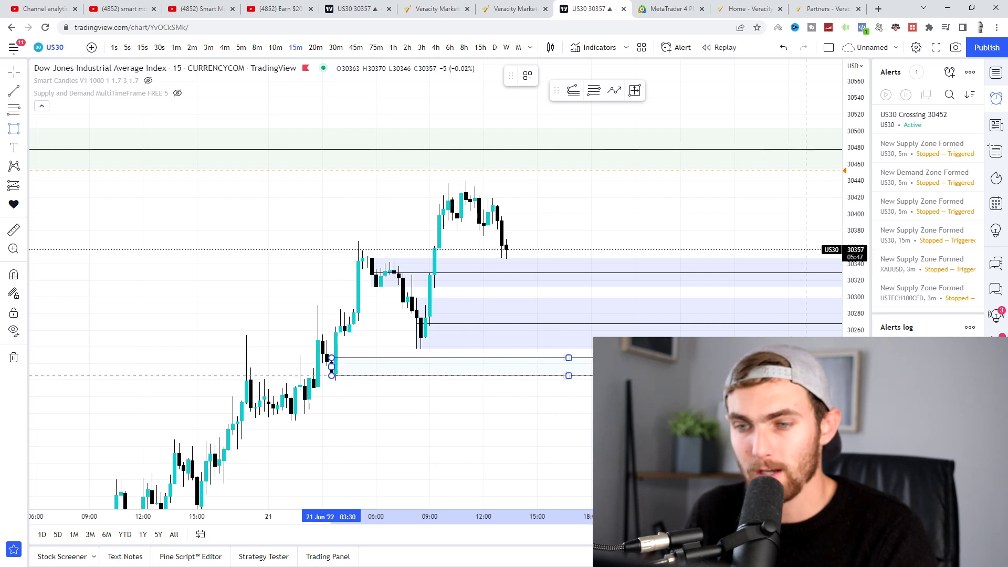
click(788, 409)
Step: Resize the new rectangle by moving its upper end corner to about 30224 and extending it slightly further in time
scroll(578, 411, down, 2)
drag(477, 406, 372, 320)
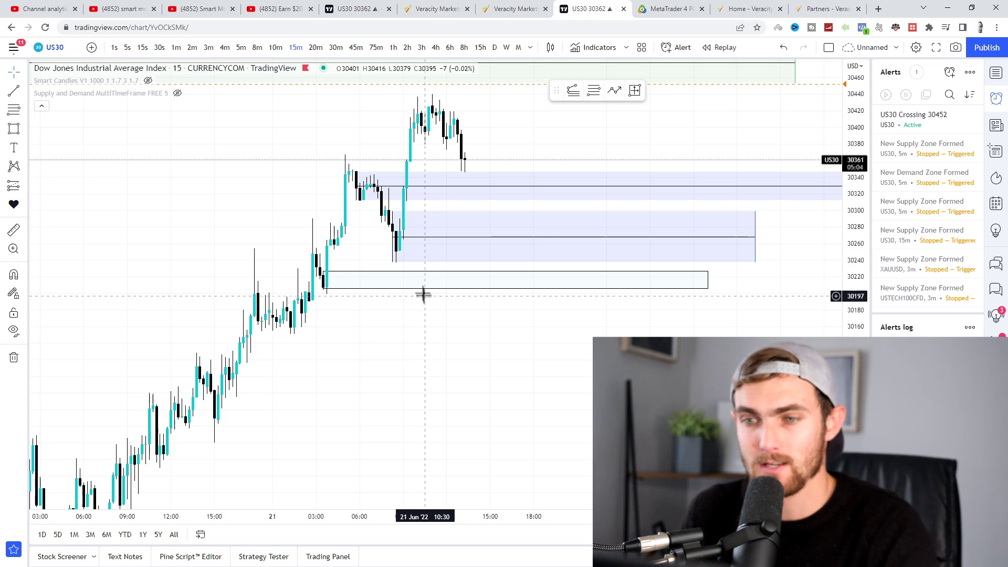
scroll(433, 288, up, 2)
scroll(578, 299, down, 3)
mouse_move(723, 271)
drag(723, 272, 744, 272)
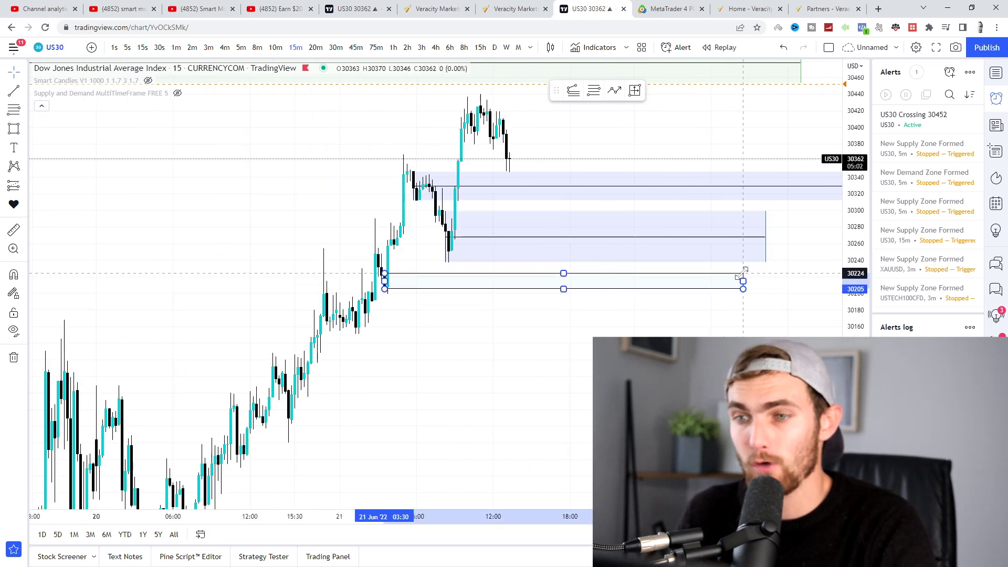
Step: Examine how the current price sits relative to the two blue demand zones and the new rectangle beneath them
drag(606, 399, 465, 411)
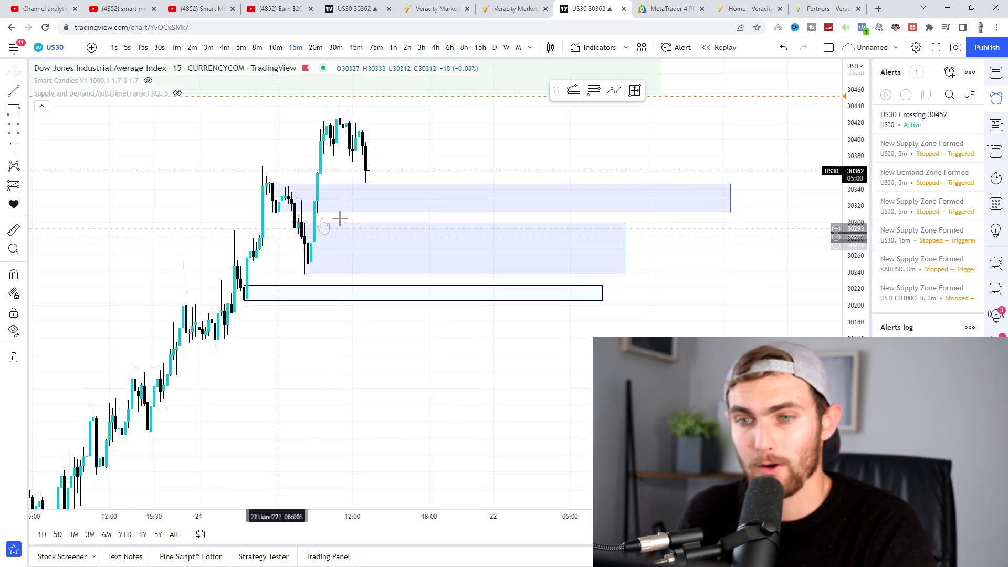
scroll(446, 304, up, 3)
drag(446, 304, 173, 270)
mouse_move(194, 287)
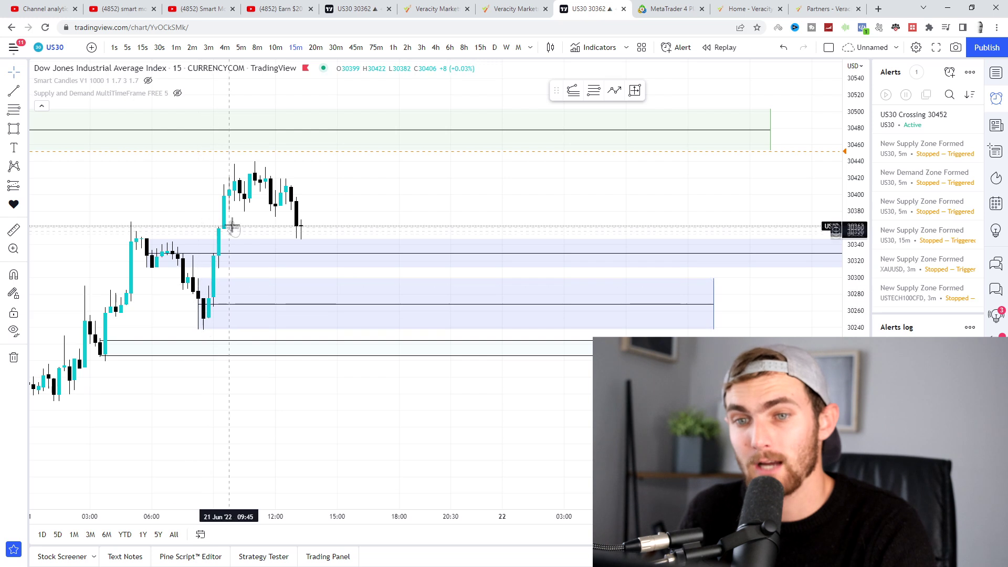
scroll(391, 210, down, 2)
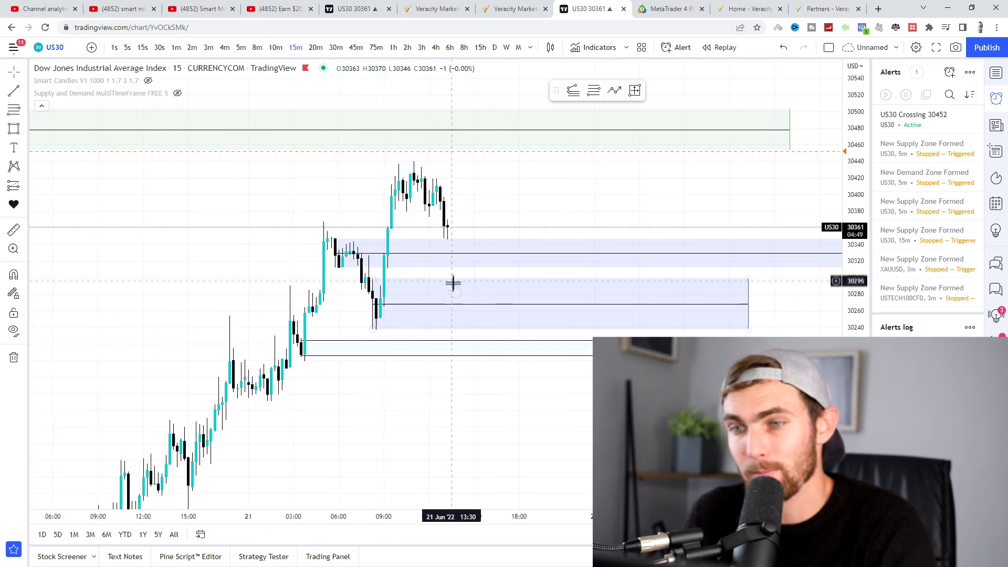
scroll(543, 234, up, 2)
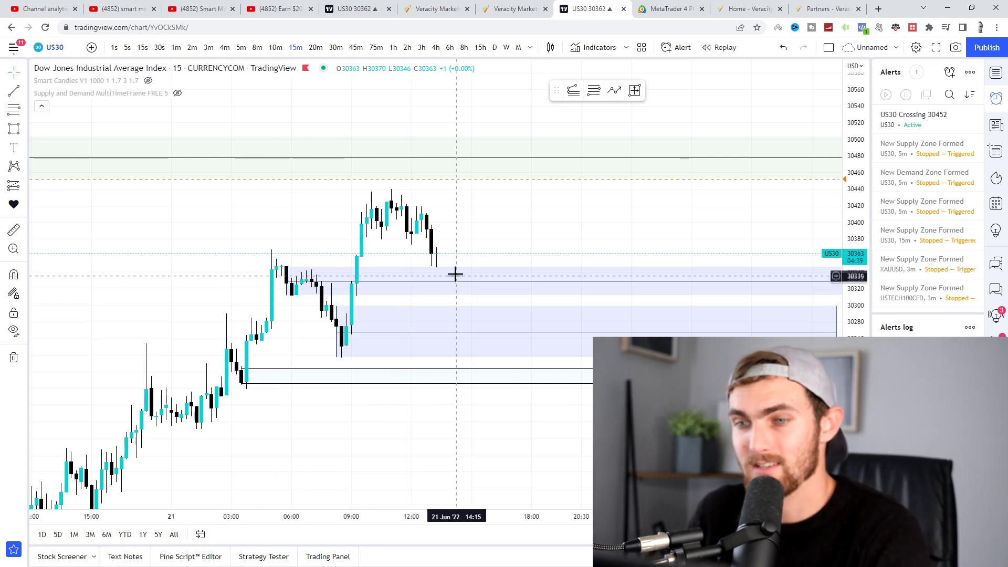
scroll(452, 276, up, 3)
drag(388, 266, 552, 268)
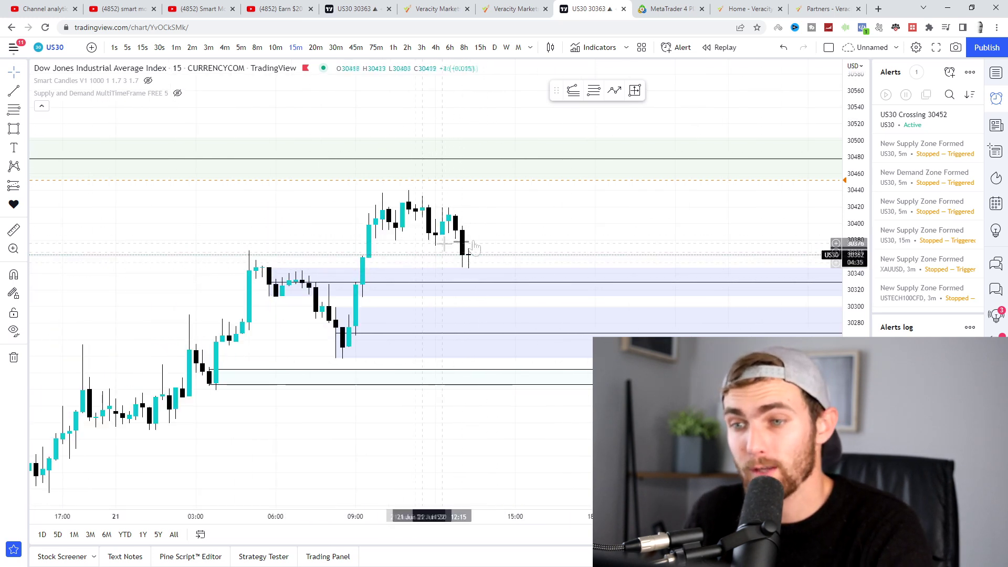
scroll(483, 336, down, 12)
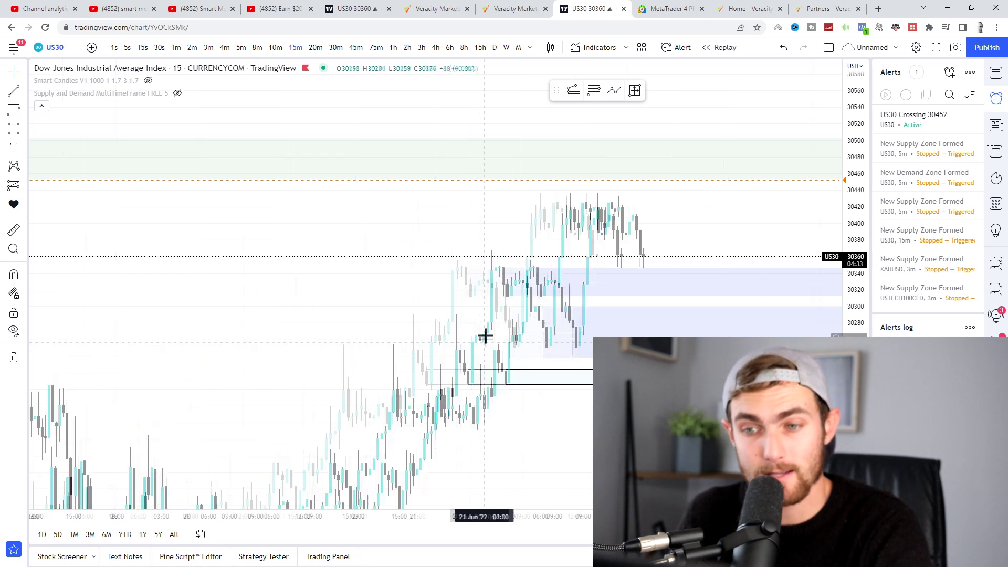
Step: Examine the two green supply zones near 30480 and 30870 and the 16 Jun sell-off they come from
drag(579, 234, 582, 367)
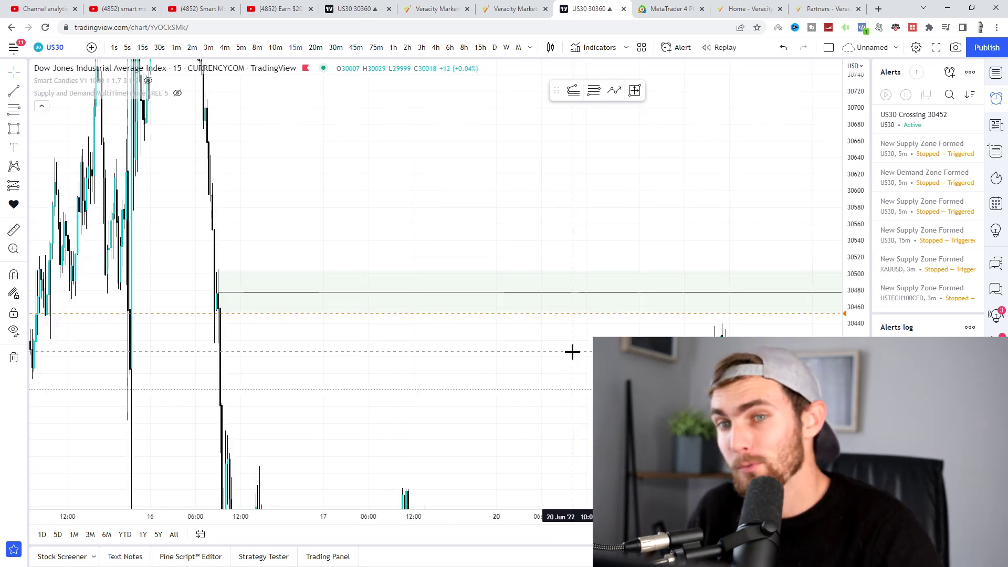
drag(856, 212, 857, 409)
drag(370, 199, 787, 310)
scroll(788, 311, up, 10)
drag(857, 367, 857, 276)
drag(210, 328, 536, 353)
scroll(536, 352, up, 4)
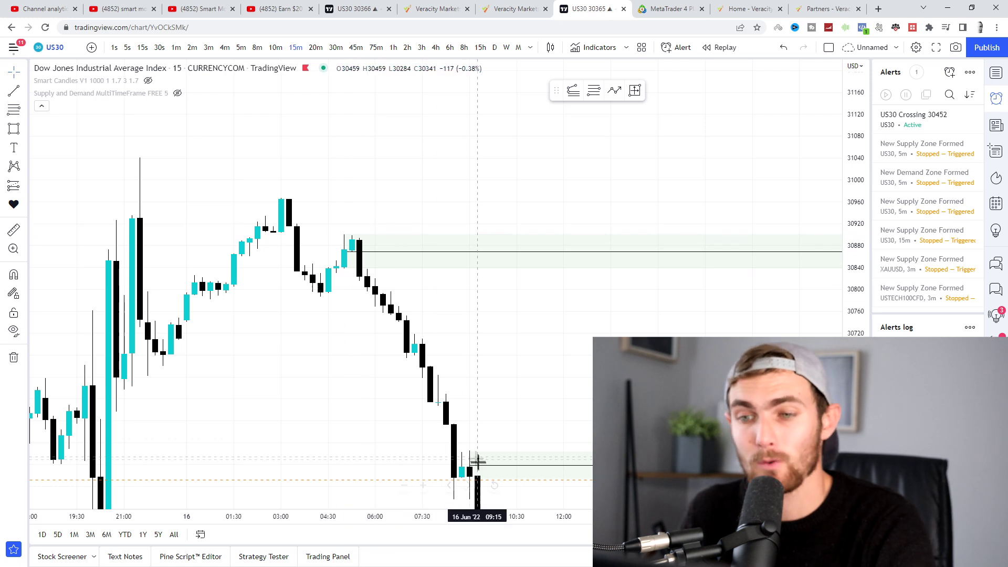
scroll(460, 377, left, 5)
drag(612, 360, 385, 126)
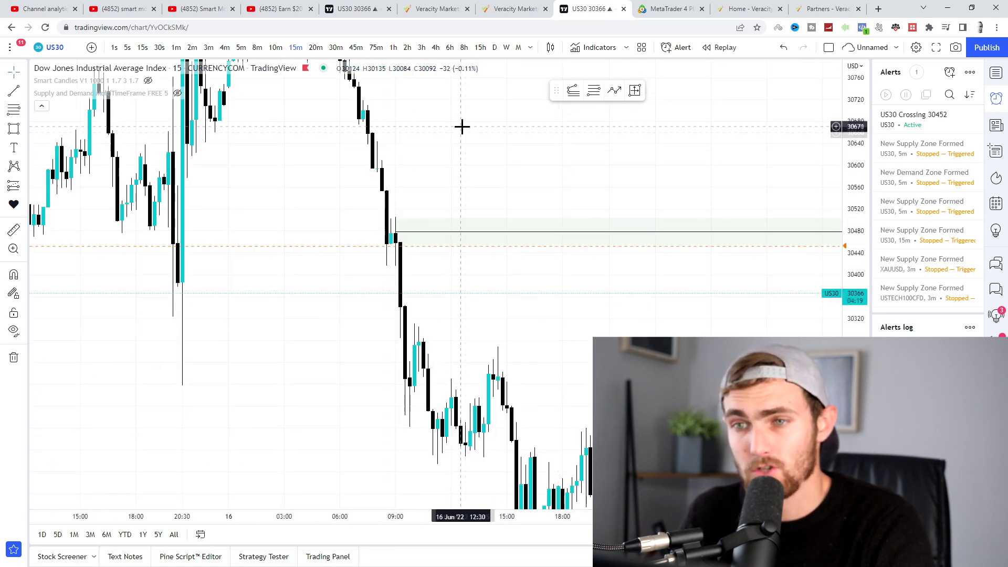
drag(480, 199, 490, 464)
scroll(252, 320, up, 3)
scroll(247, 319, left, 5)
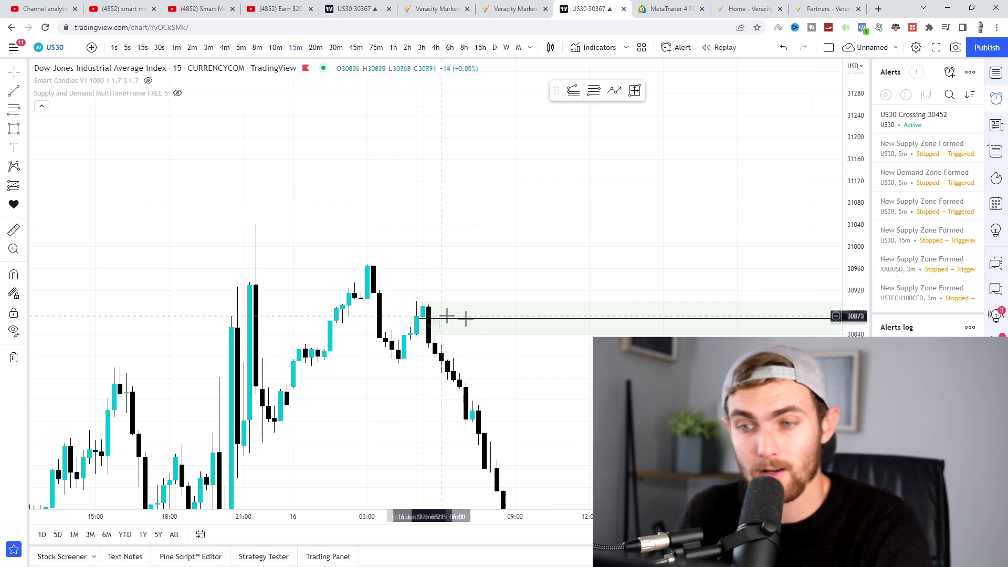
scroll(450, 317, right, 3)
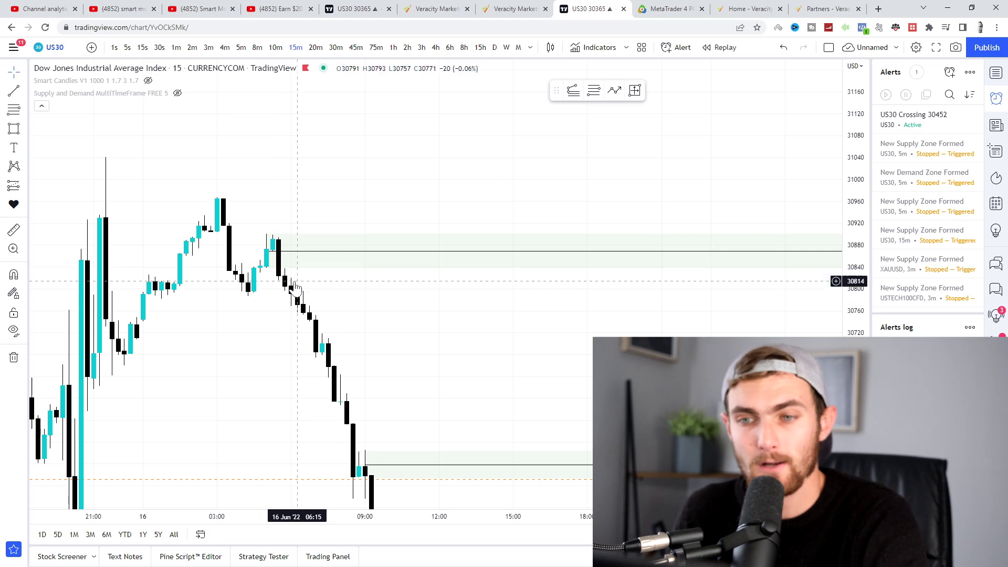
scroll(560, 349, down, 5)
drag(560, 349, 152, 313)
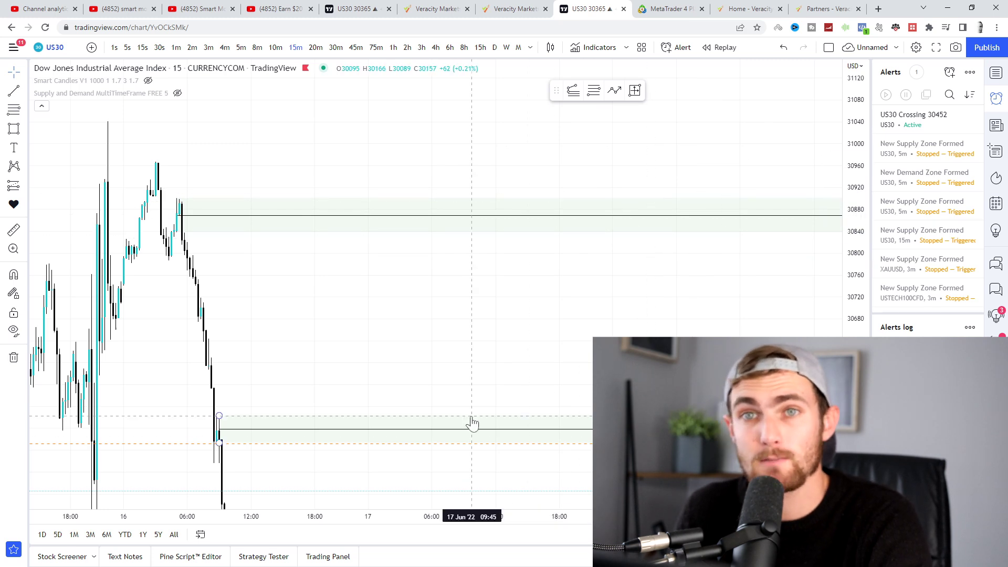
Step: Nudge the lower starting corner of the upper green supply zone at the 16 Jun 05:00 candle
scroll(299, 266, up, 3)
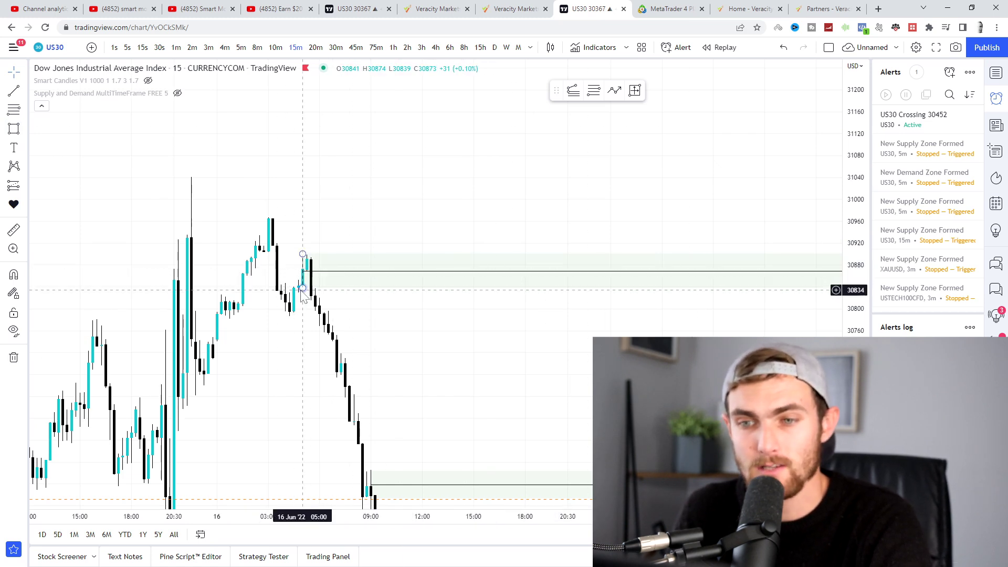
mouse_move(302, 288)
mouse_down()
mouse_move(307, 270)
mouse_move(293, 313)
mouse_move(302, 287)
mouse_up()
click(453, 378)
Step: Draw a zone box with a midline from 30967 down to 30904, starting at the 16 Jun 03:00 swing-high candle
scroll(556, 358, up, 3)
drag(496, 394, 782, 124)
scroll(840, 436, up, 5)
drag(501, 472, 687, 450)
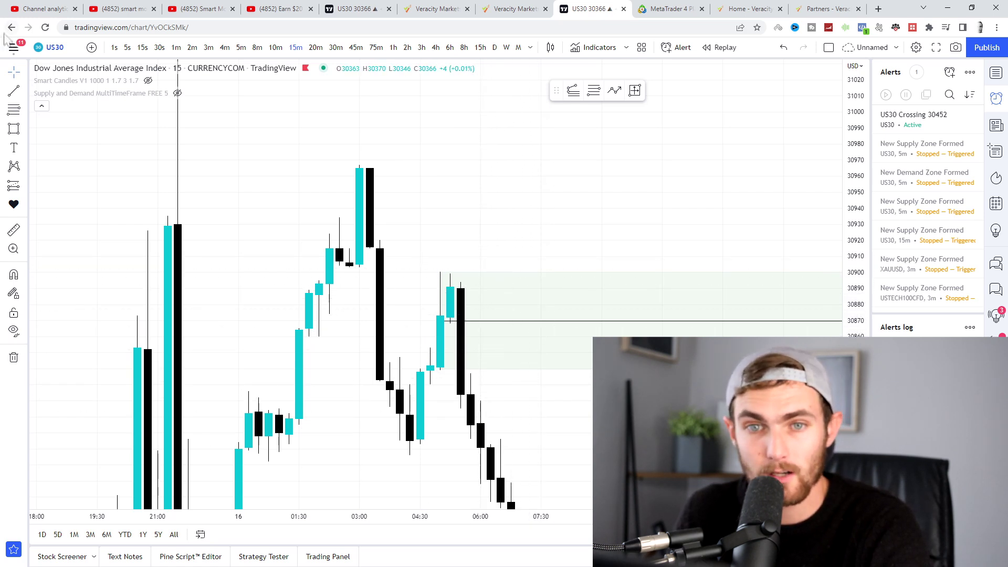
click(24, 185)
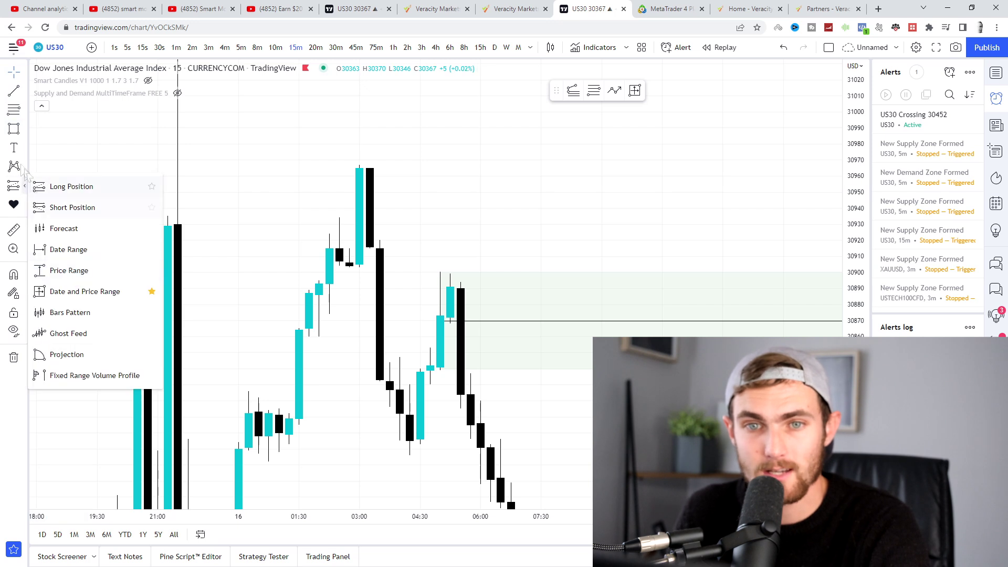
click(24, 134)
click(13, 109)
drag(359, 165, 785, 264)
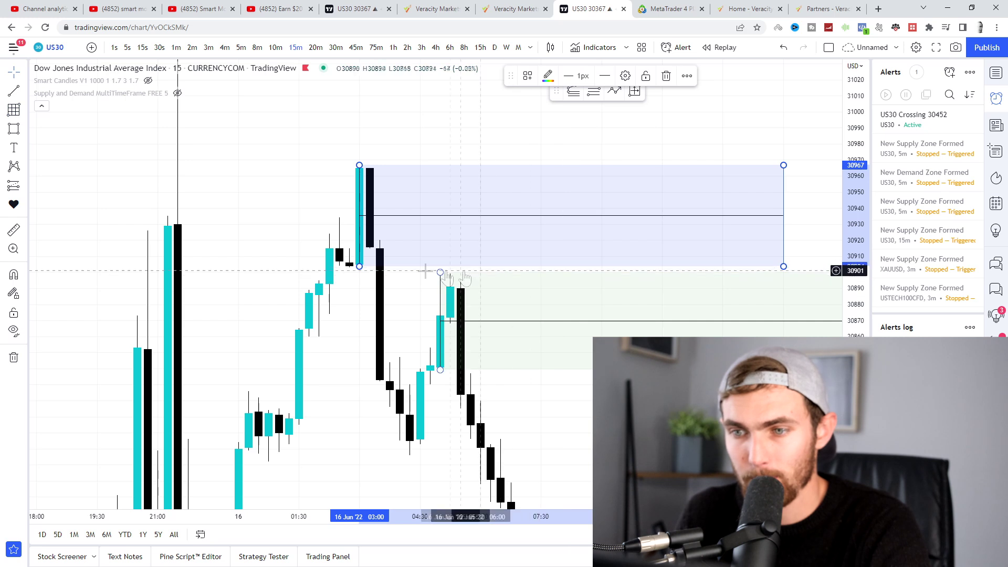
drag(410, 344, 202, 283)
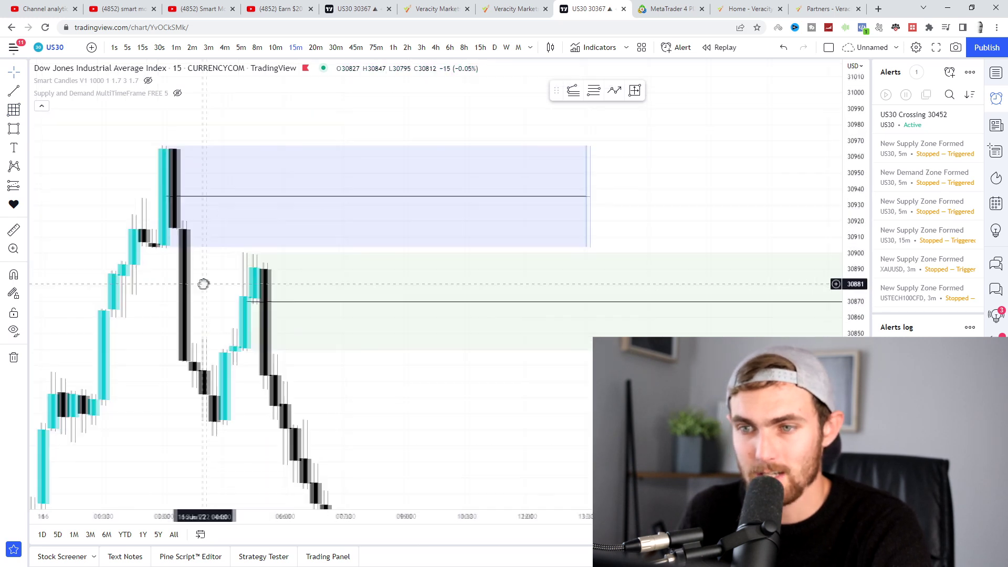
right_click(413, 202)
mouse_move(451, 206)
click(527, 283)
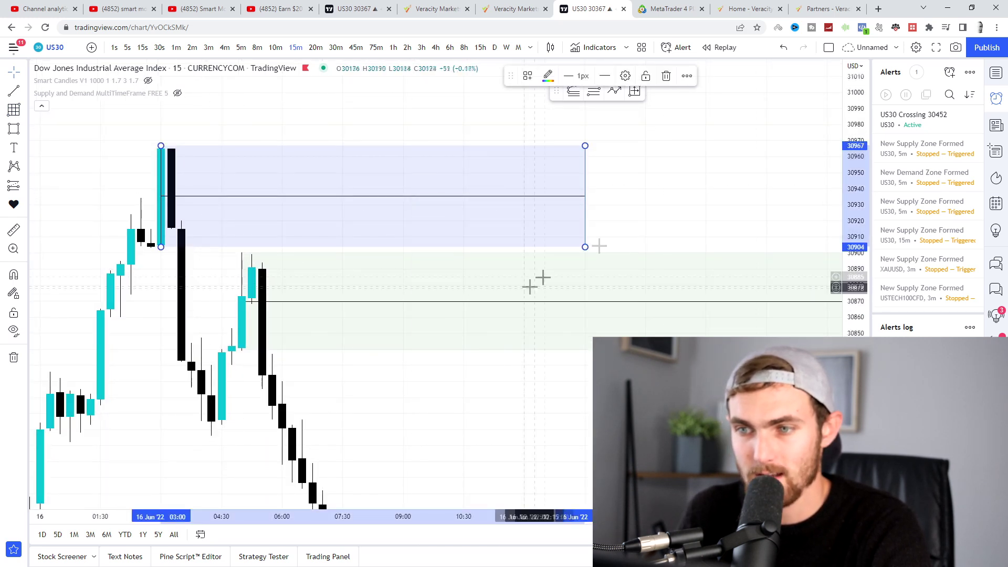
click(619, 242)
Step: Review the wider US30 price history and where current price sits between the green supply zone near 30480 and the blue demand zones
scroll(733, 290, down, 3)
drag(734, 290, 367, 297)
scroll(365, 393, down, 3)
drag(628, 199, 158, 228)
scroll(288, 296, down, 2)
scroll(382, 271, down, 3)
drag(473, 219, 131, 218)
scroll(325, 245, down, 3)
drag(397, 282, 749, 279)
scroll(774, 430, down, 3)
drag(774, 430, 543, 124)
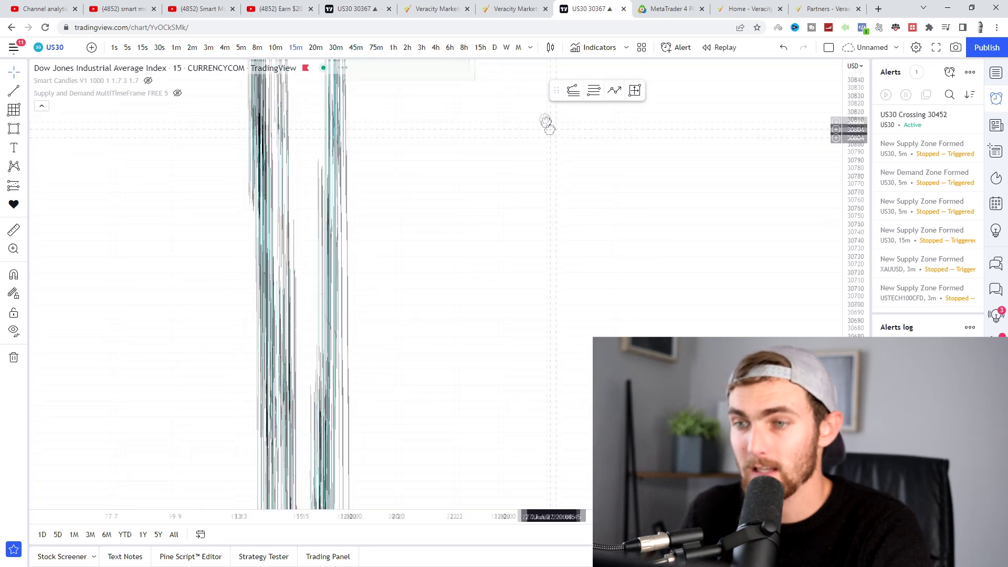
drag(857, 241, 857, 508)
drag(390, 294, 691, 154)
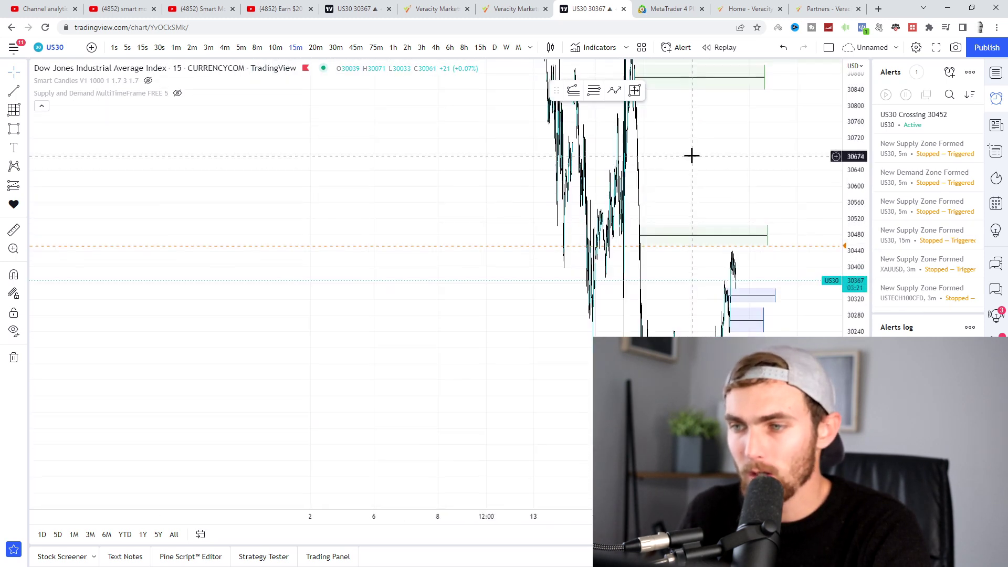
scroll(692, 268, up, 10)
drag(857, 378, 756, 100)
scroll(552, 214, up, 4)
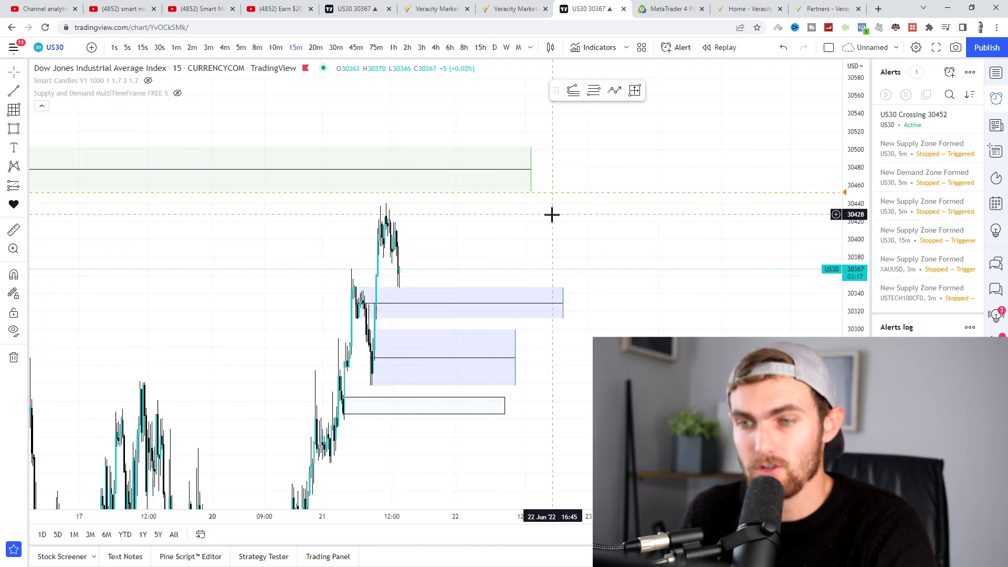
drag(497, 244, 821, 263)
scroll(652, 238, up, 5)
drag(652, 236, 517, 203)
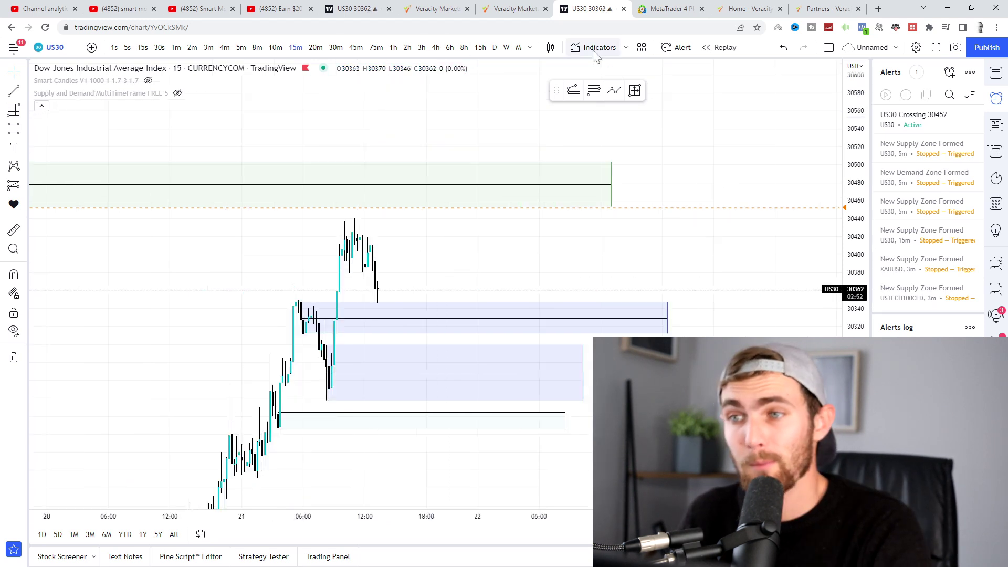
Step: Search the indicators for "supply and", close the search, and show the hidden Supply and Demand MultiTimeFrame FREE indicator on the chart
click(596, 48)
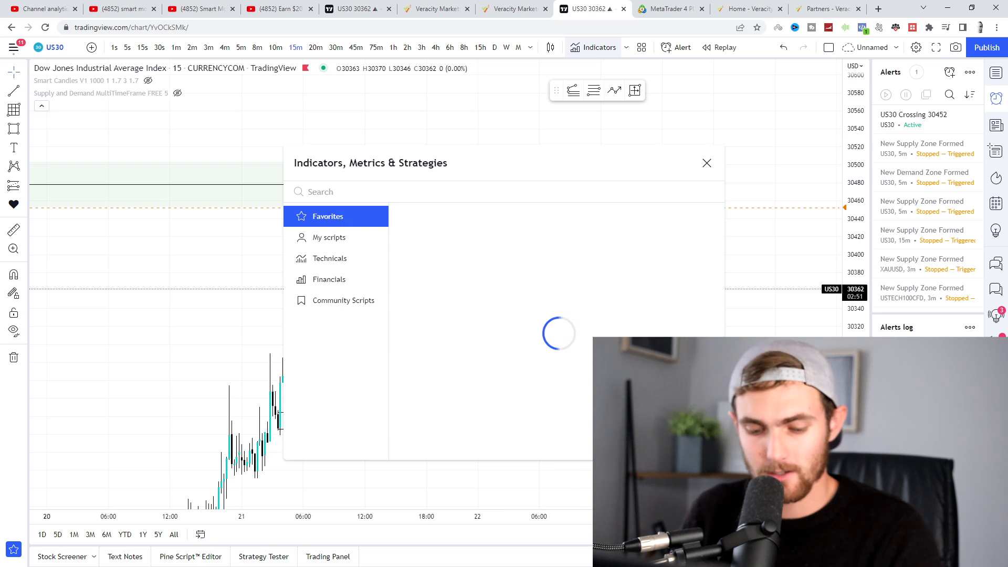
text(supply and)
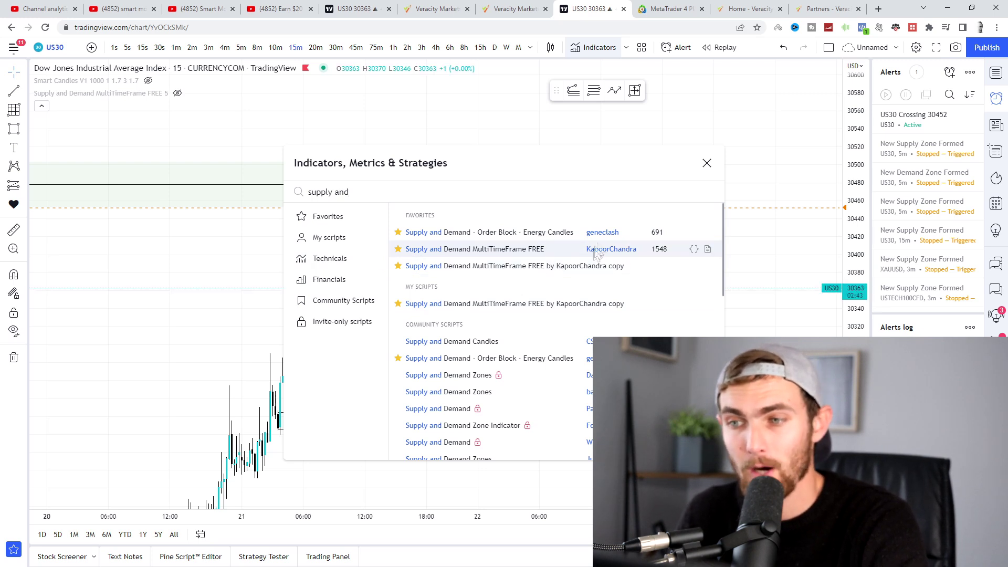
click(707, 163)
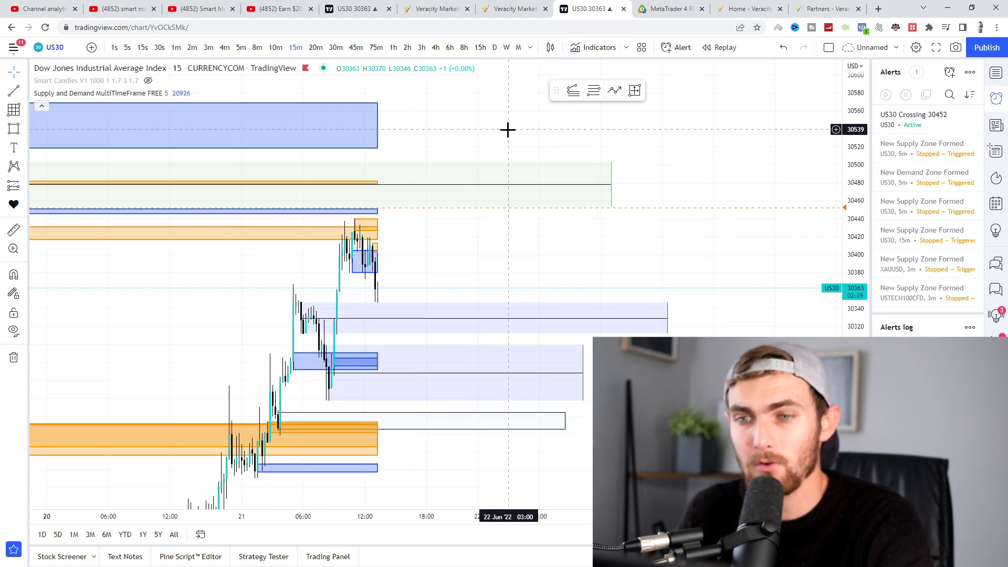
Step: Set the Supply and Demand MultiTimeFrame FREE indicator's Input Higher Resolution to 5 minutes
scroll(277, 128, down, 2)
click(192, 95)
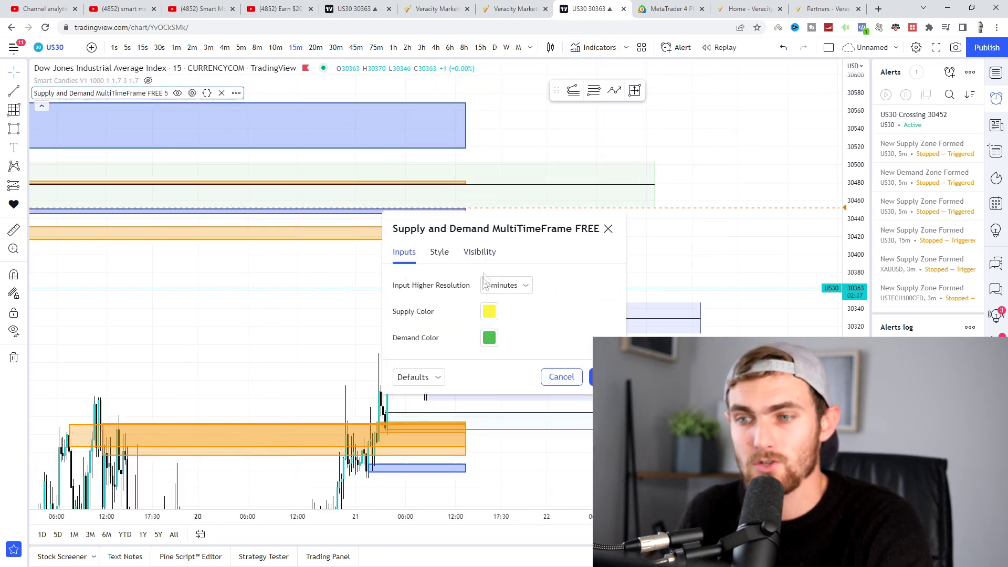
click(504, 286)
click(558, 277)
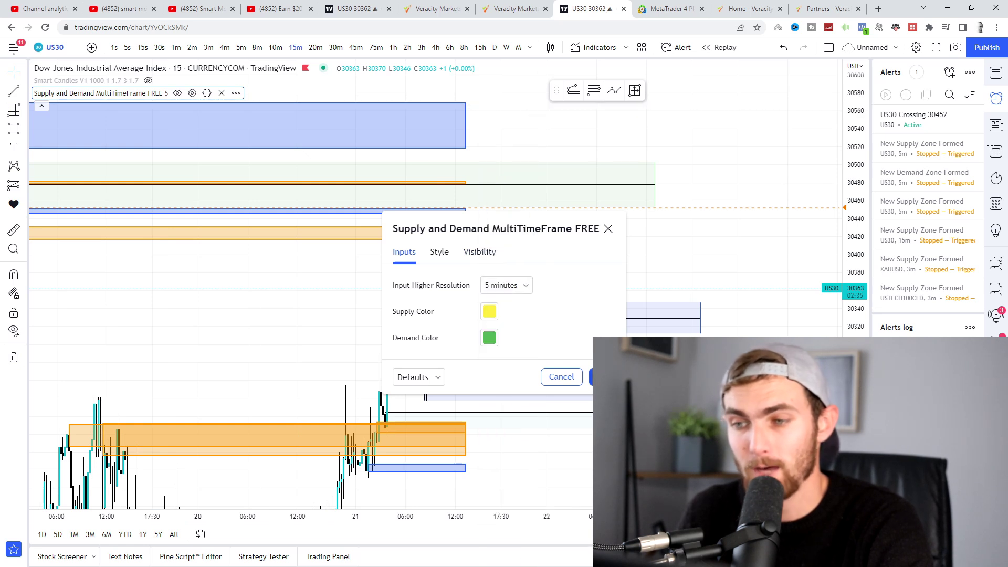
click(599, 377)
Step: Compare the indicator's orange supply and blue demand boxes with the manually drawn zones above and below current price
scroll(560, 336, down, 3)
drag(469, 340, 396, 123)
drag(576, 389, 558, 466)
scroll(551, 364, up, 6)
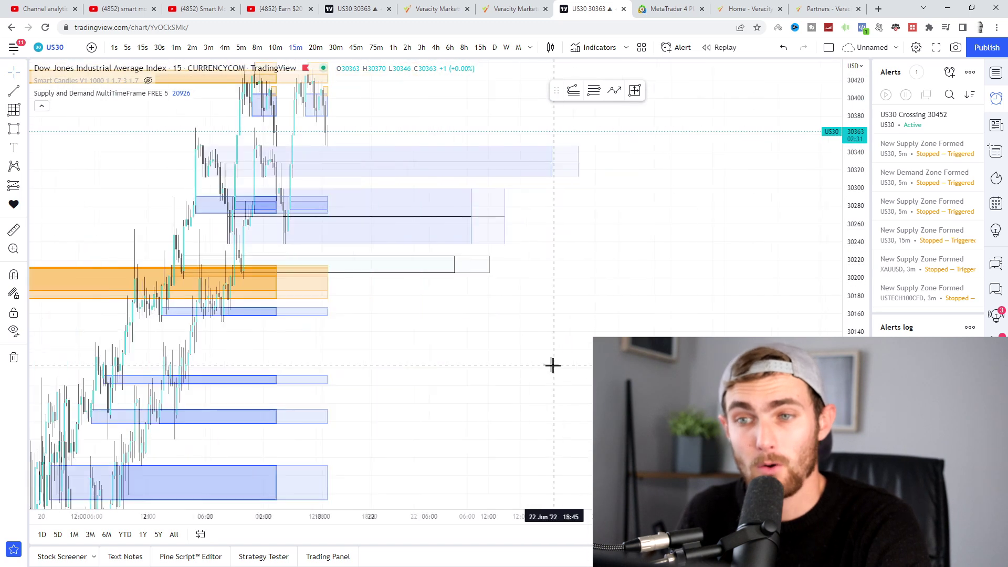
click(425, 329)
scroll(360, 351, down, 3)
scroll(360, 351, up, 3)
drag(522, 404, 624, 308)
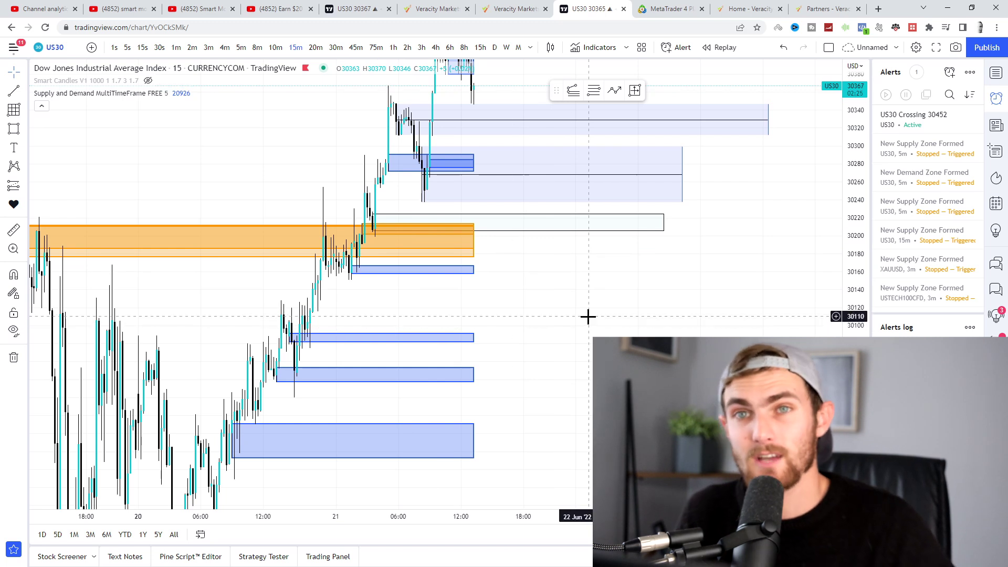
drag(604, 321, 635, 449)
drag(627, 457, 619, 472)
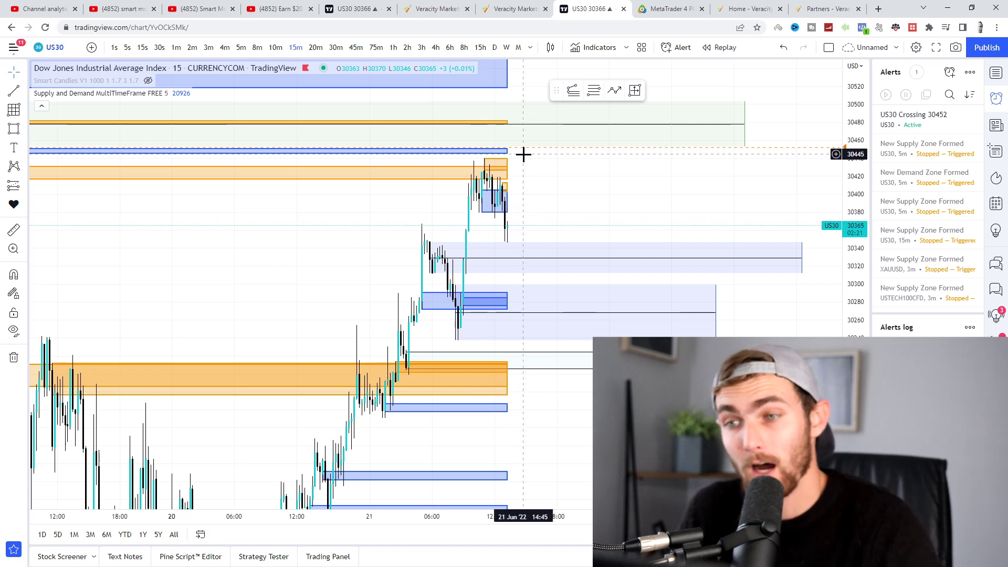
scroll(670, 194, down, 10)
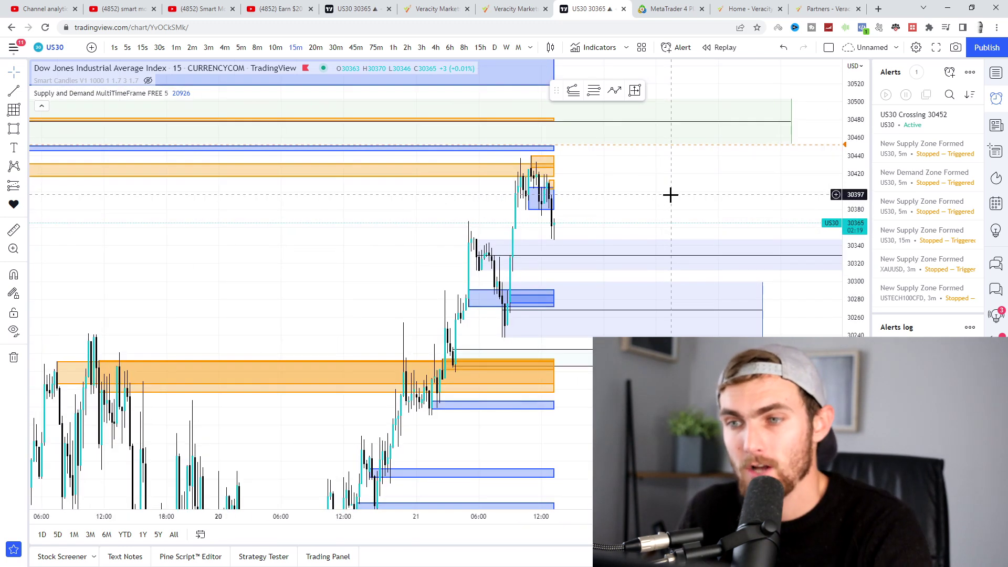
Step: Start a bar replay of the chart from 17 Jun '22 15:30
click(720, 48)
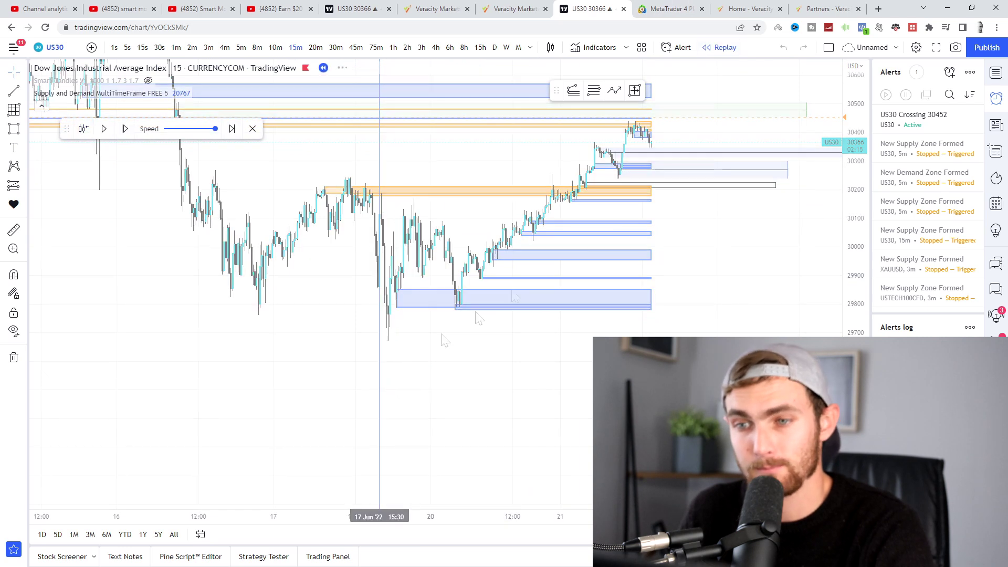
click(380, 381)
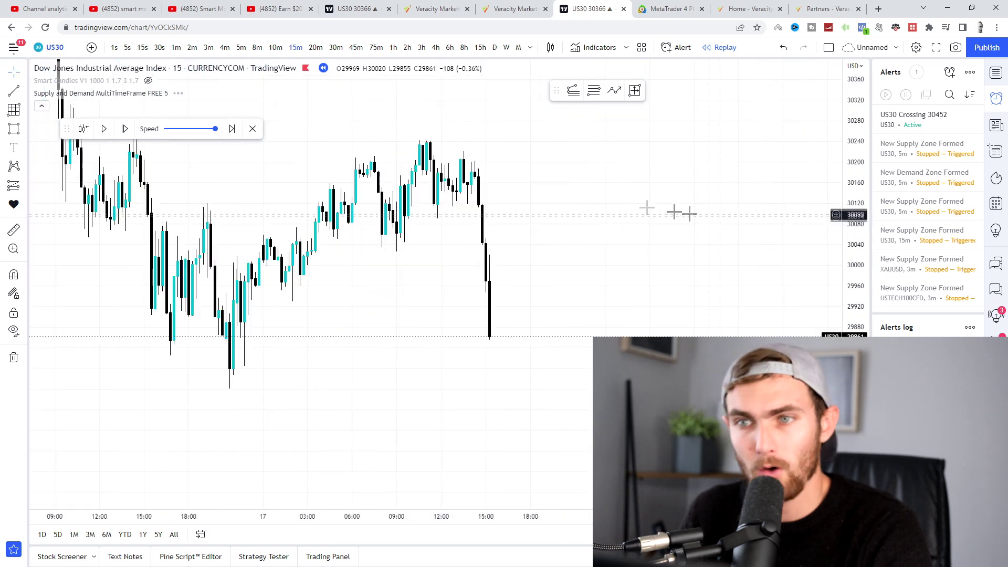
drag(595, 234, 547, 268)
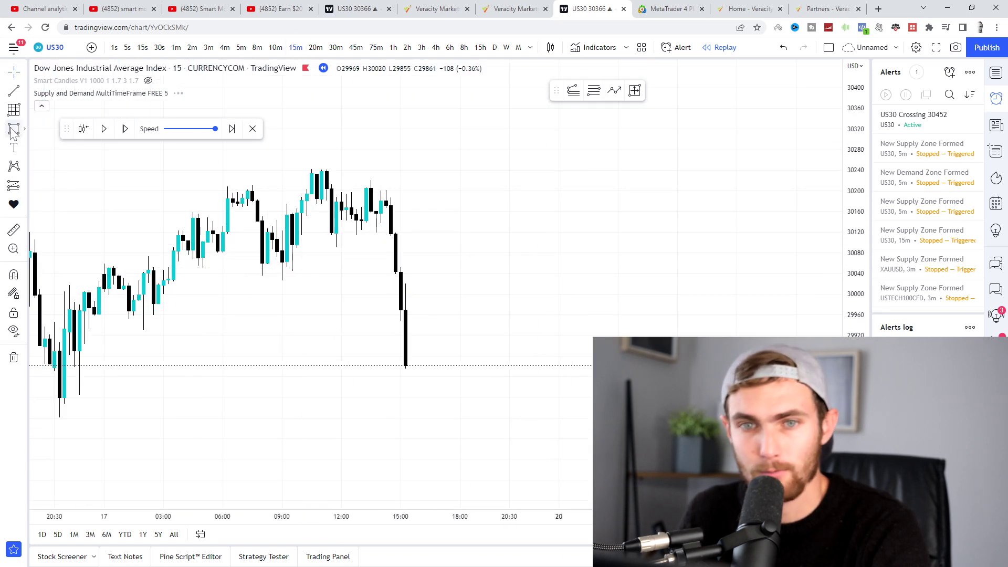
Step: Draw a green supply zone with a midline from about 30200 down to 30140, starting at the last candles before the 17 Jun sell-off
drag(381, 189, 726, 221)
drag(467, 328, 416, 340)
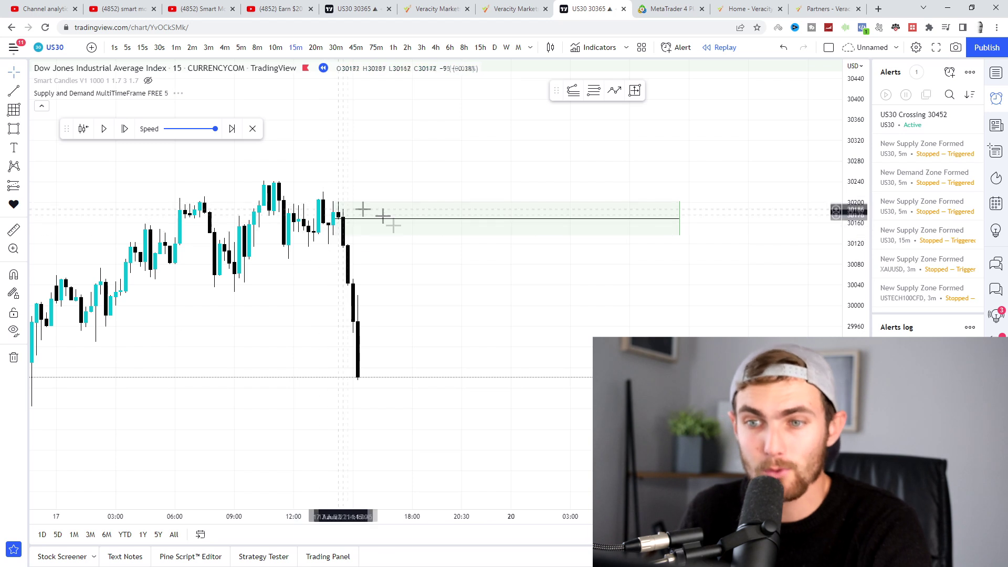
scroll(466, 205, down, 2)
drag(506, 254, 540, 192)
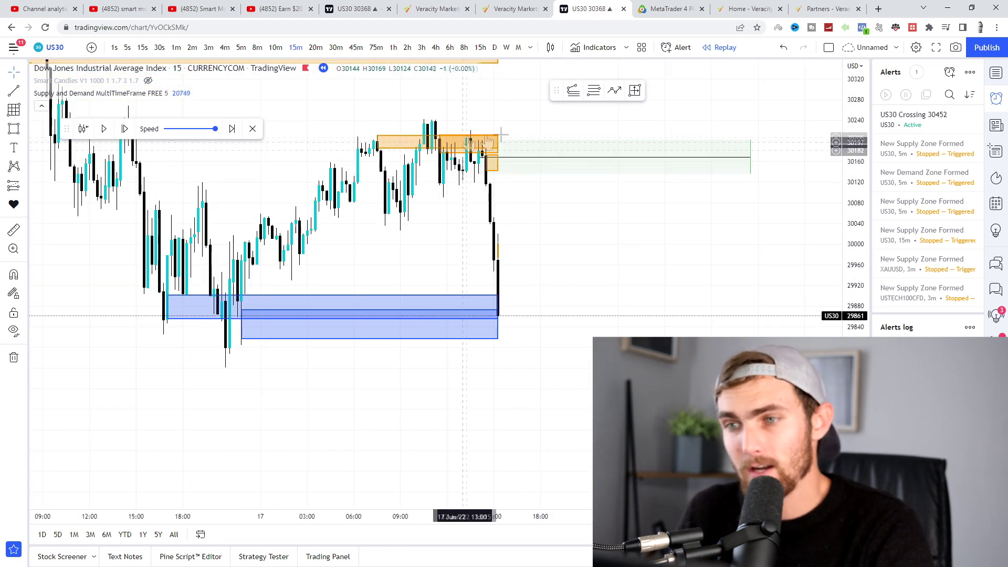
Step: Play the replay forward to the 17 Jun 18:30 candle
drag(593, 301, 465, 294)
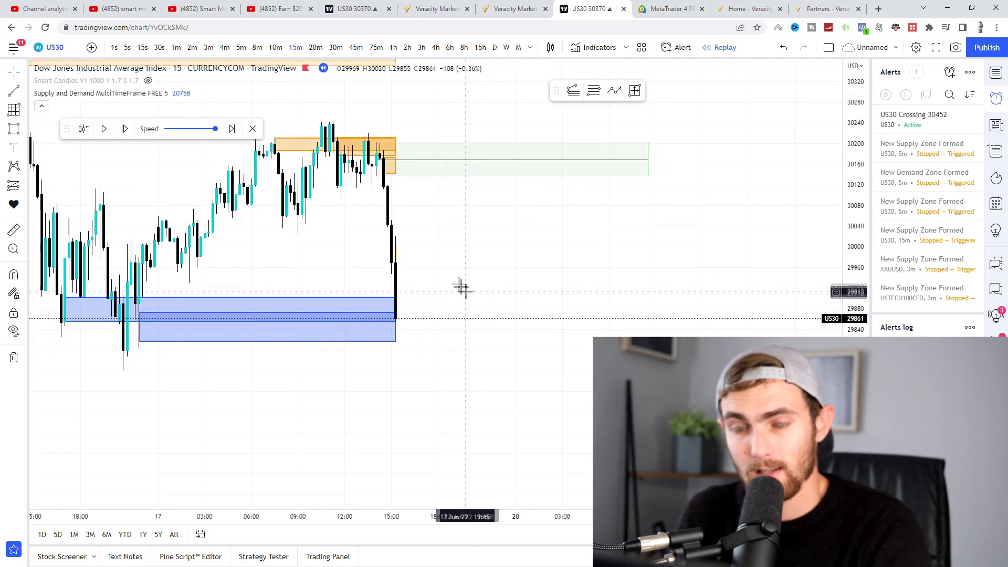
click(104, 131)
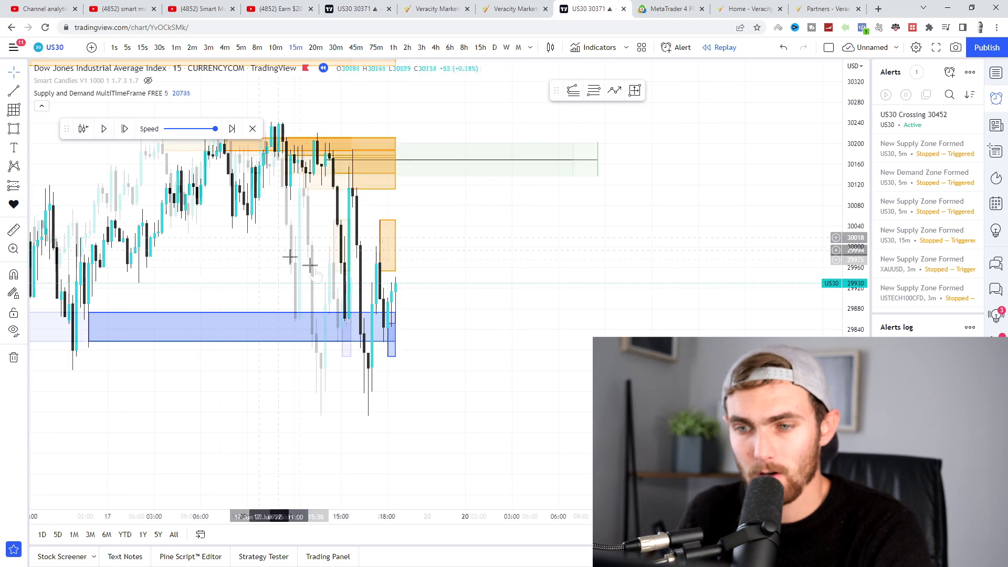
scroll(551, 328, up, 4)
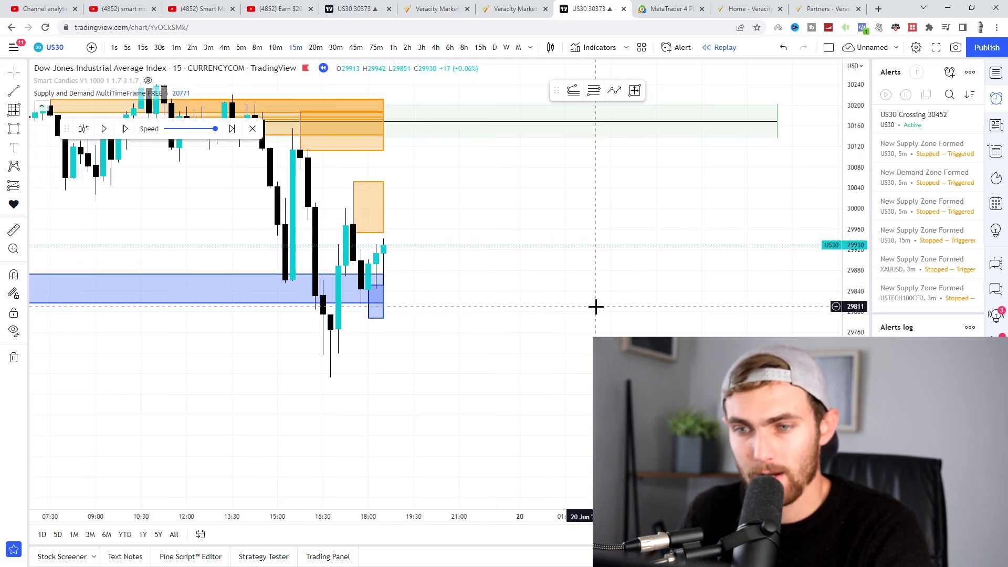
Step: Draw a blue demand zone with a midline from 29798 down to about 29680, starting at the 17 Jun 16:45 swing-low candle
scroll(596, 307, up, 1)
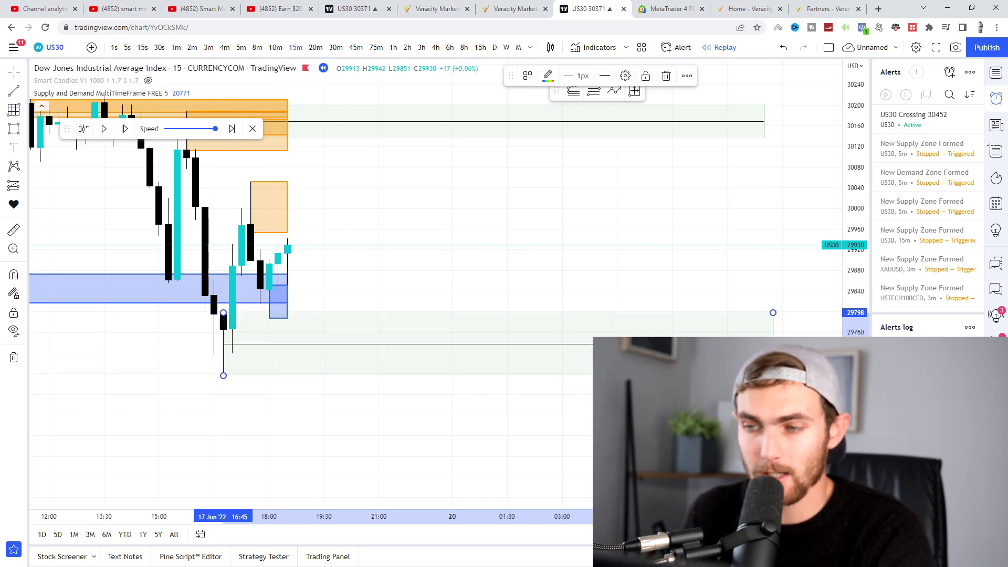
click(405, 399)
scroll(405, 399, down, 1)
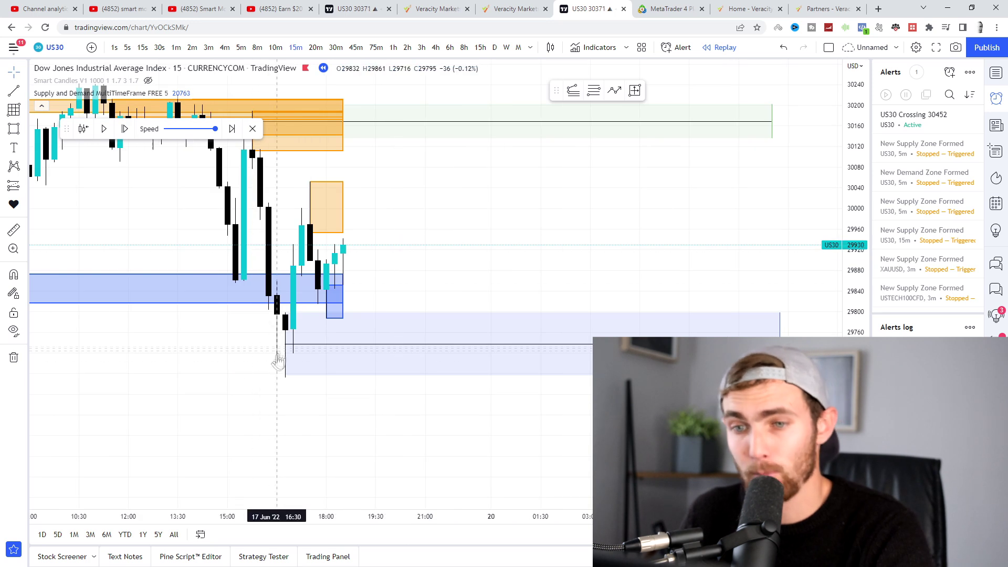
drag(400, 470, 446, 394)
drag(499, 162, 371, 227)
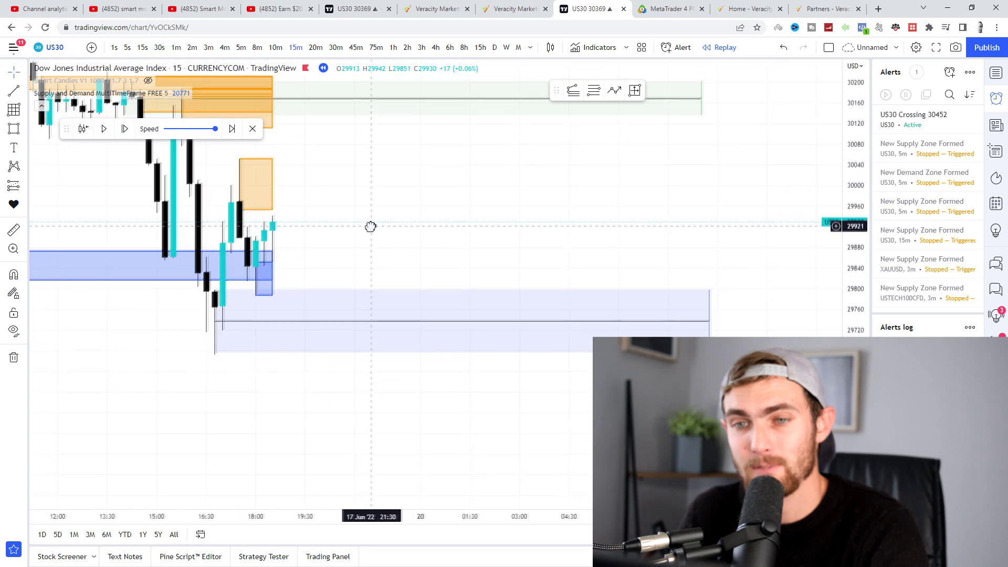
drag(423, 195, 439, 237)
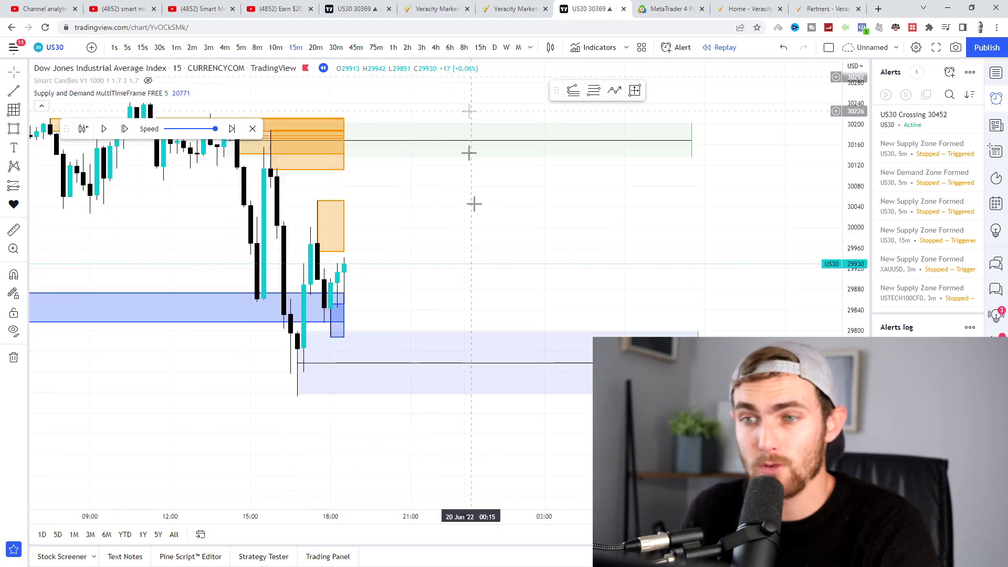
Step: Step the replay forward nine bars to 17 Jun 20:45 to follow price up to the green supply zone
click(122, 131)
click(121, 131)
click(122, 131)
click(122, 131)
click(122, 131)
click(121, 131)
click(122, 131)
click(121, 134)
click(121, 134)
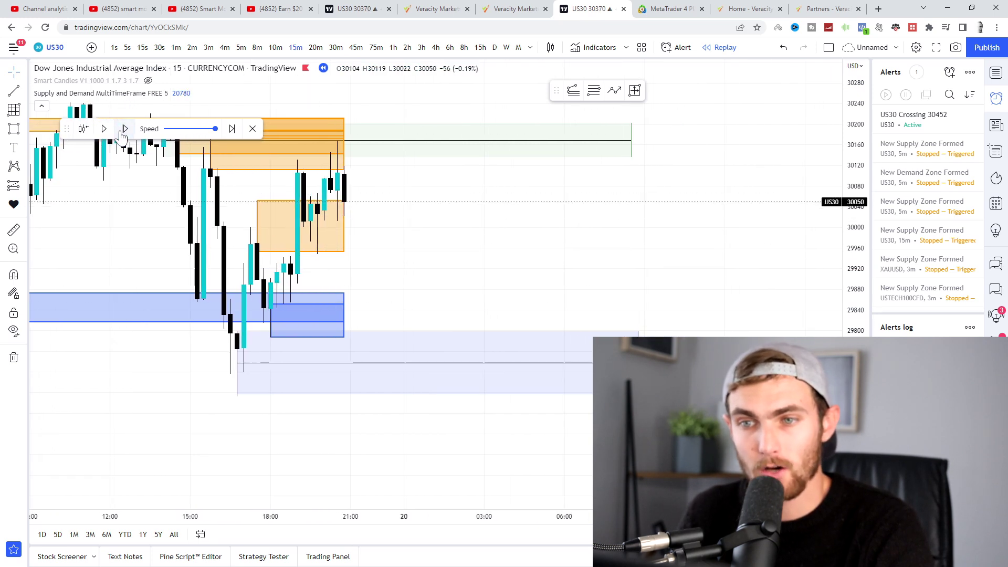
drag(429, 196, 483, 230)
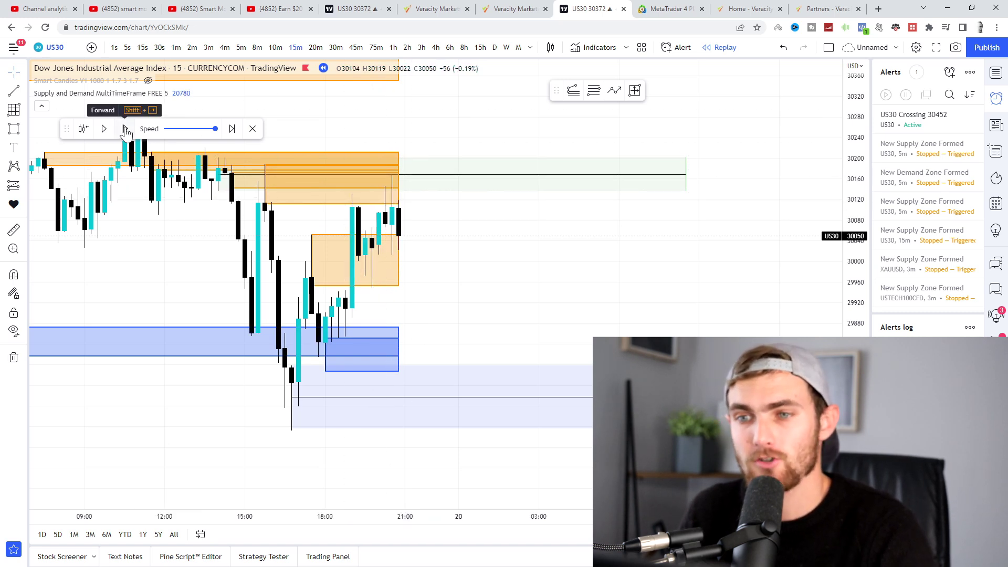
scroll(340, 221, up, 1)
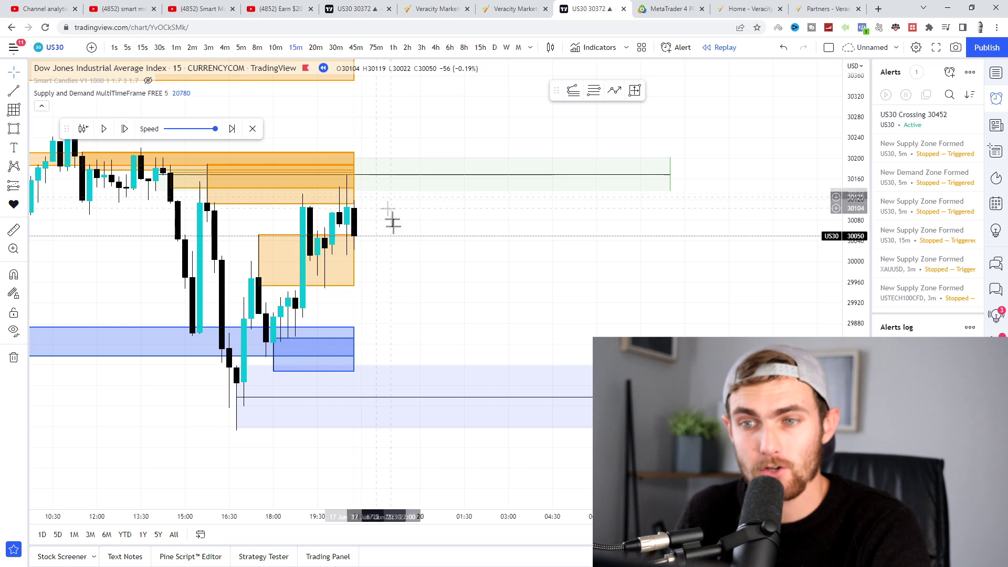
Step: Advance the replay bar by bar to the 20 Jun 03:15 candle, following the decline from the supply zone
click(125, 129)
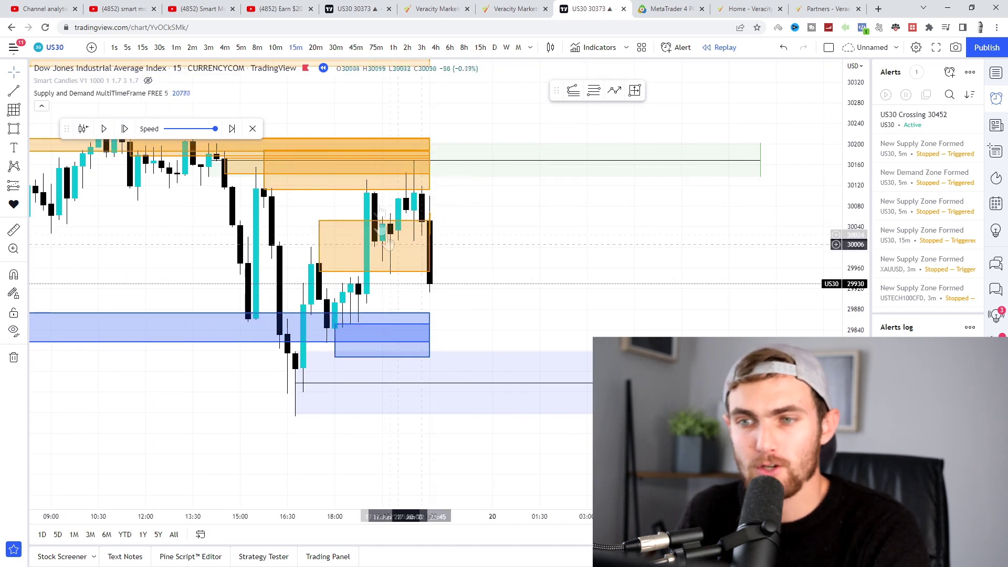
click(124, 130)
click(125, 130)
click(125, 129)
click(125, 130)
click(125, 130)
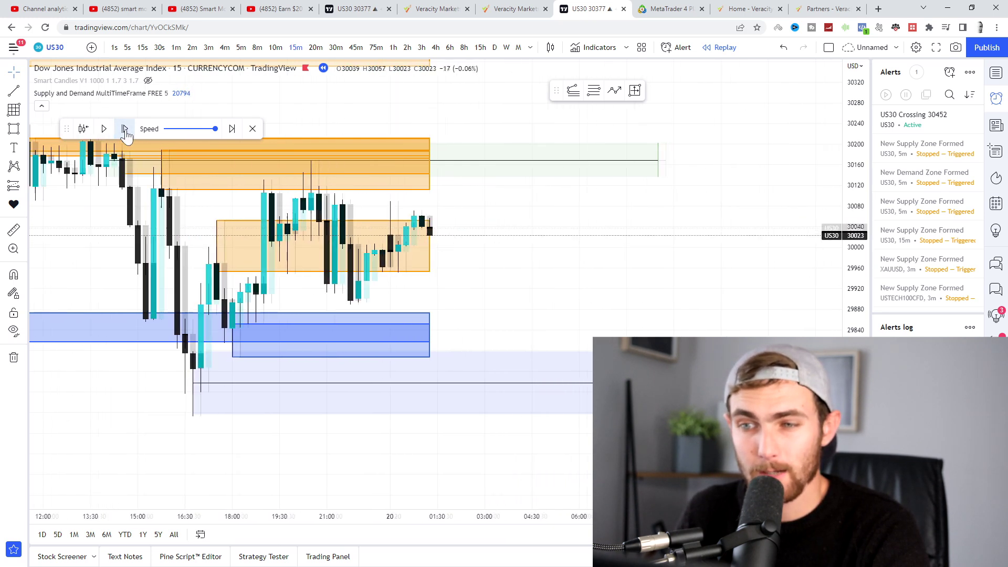
click(125, 130)
click(125, 129)
click(125, 129)
click(125, 129)
click(125, 129)
click(125, 130)
click(125, 129)
click(125, 130)
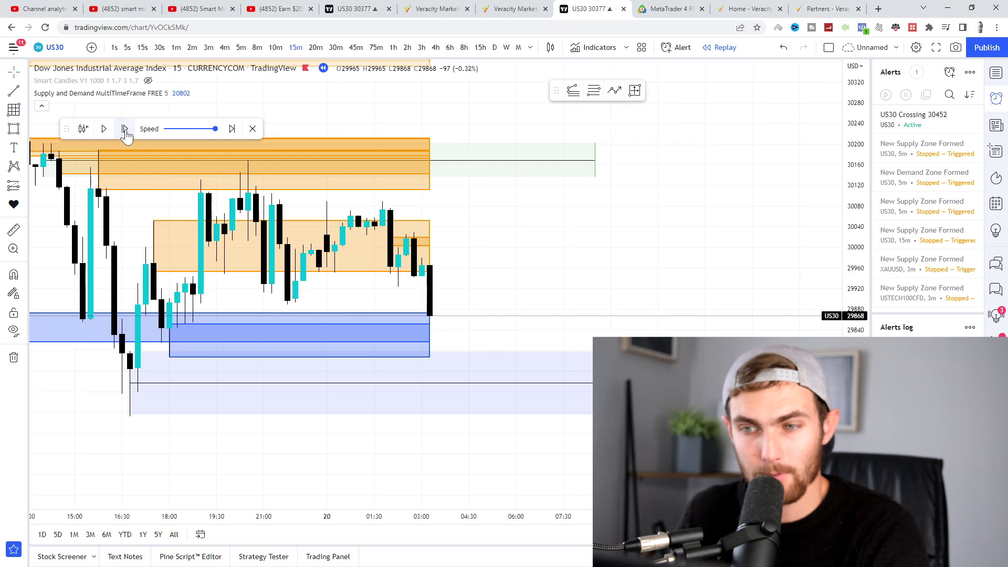
Step: Advance the replay six more bars to the 20 Jun 04:45 candle to watch the reaction at the blue demand zone
click(125, 130)
click(125, 130)
click(125, 129)
click(125, 130)
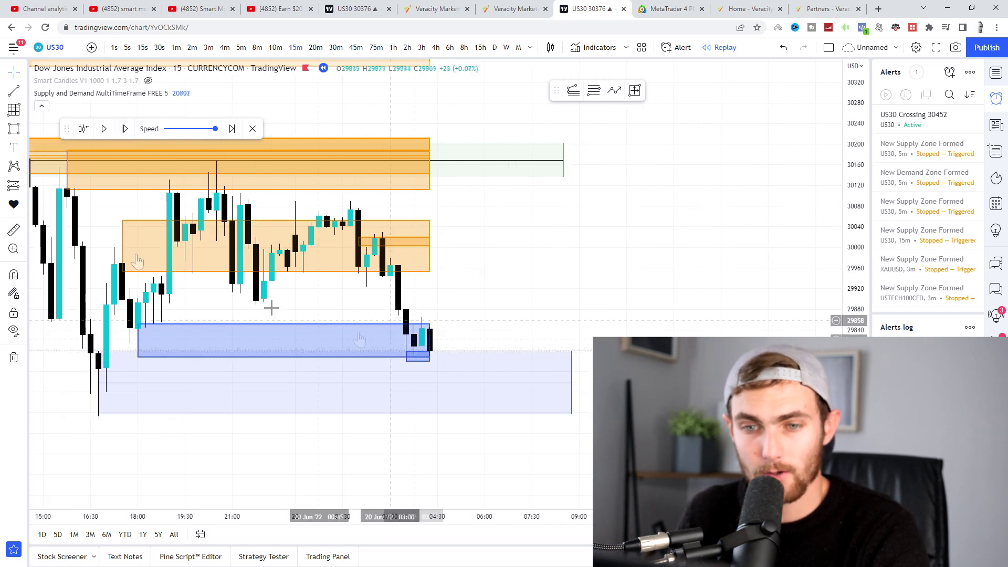
click(125, 129)
click(125, 129)
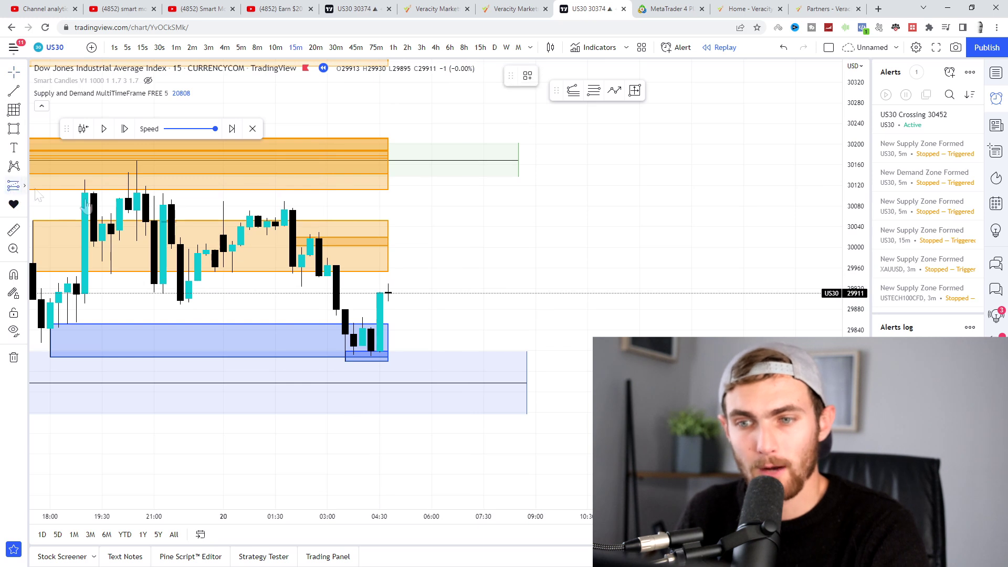
Step: Place a long position at 29913 on the 20 Jun 04:45 candle with the stop 89 points below and the target at 30091
click(389, 293)
drag(389, 332, 388, 338)
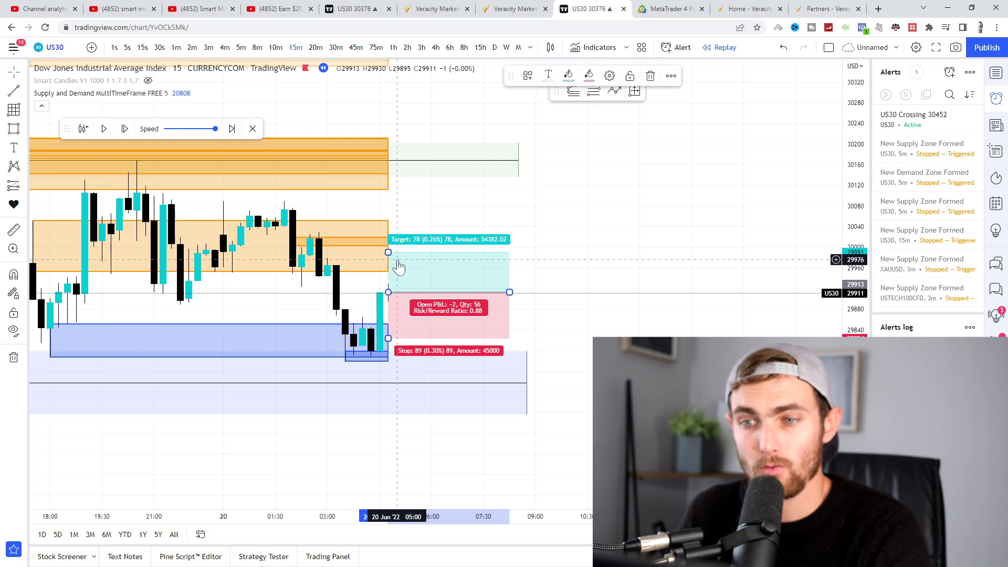
drag(389, 253, 388, 193)
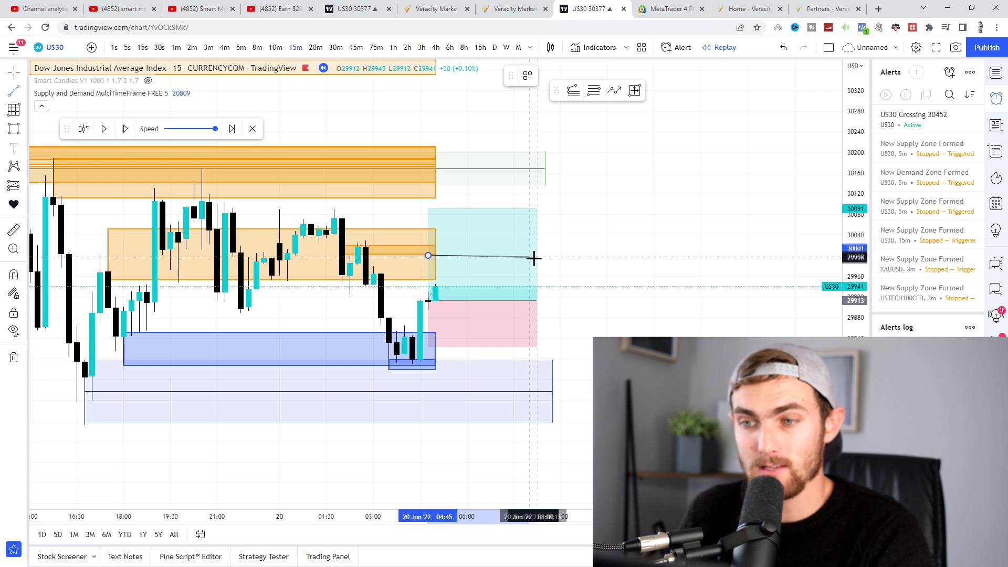
Step: Draw a trend line at about 30001 across the long position and apply the "BE + Partials" template to it
right_click(518, 257)
mouse_move(551, 266)
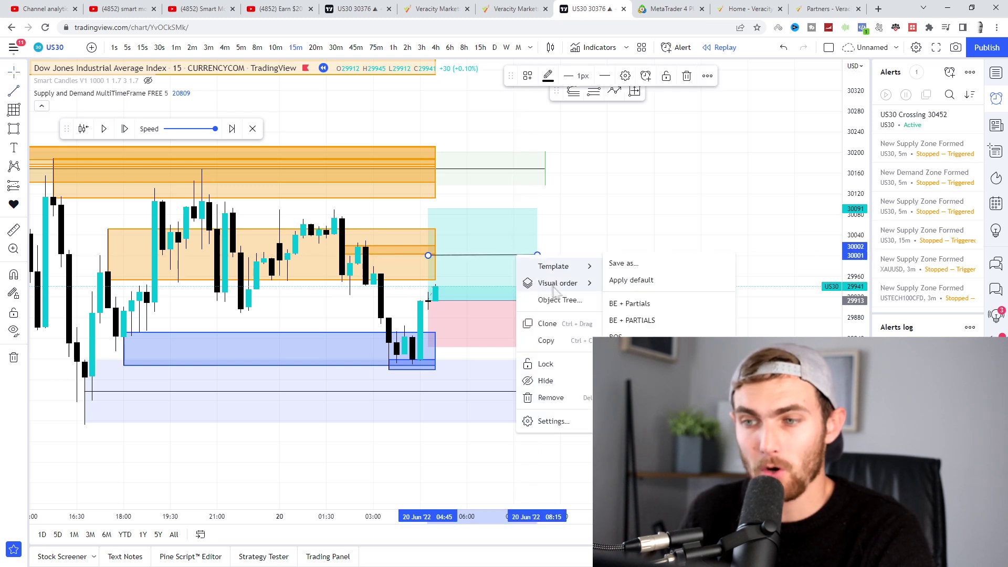
click(646, 301)
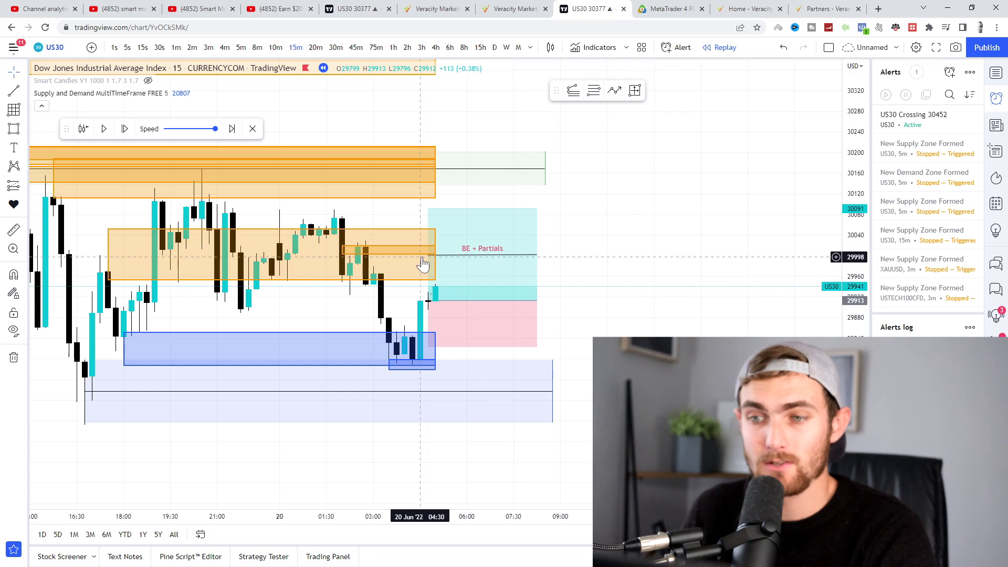
drag(867, 256, 867, 258)
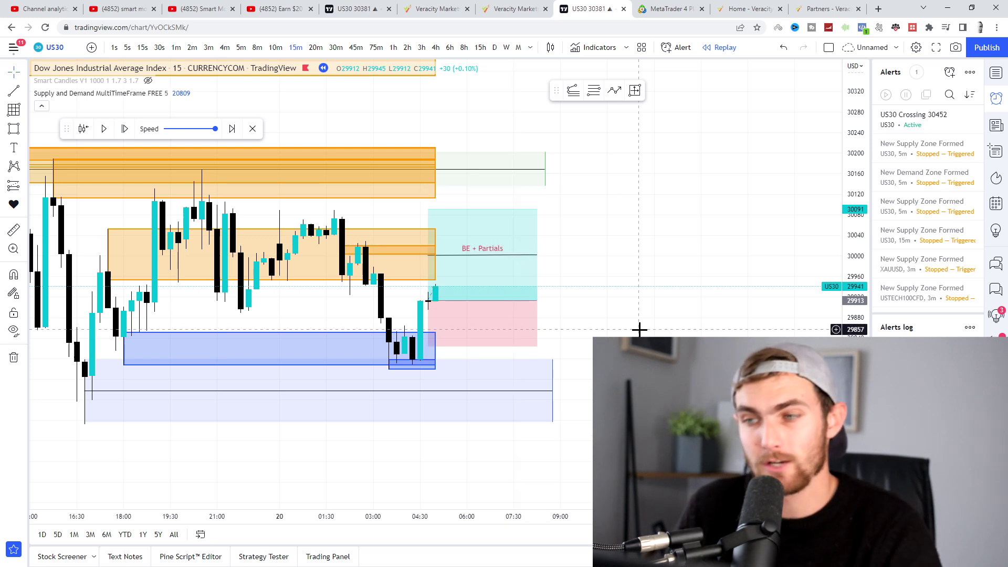
Step: Advance the replay bar by bar to the 20 Jun 08:00 candle to follow price towards the BE + Partials level
scroll(639, 331, up, 3)
scroll(643, 318, down, 1)
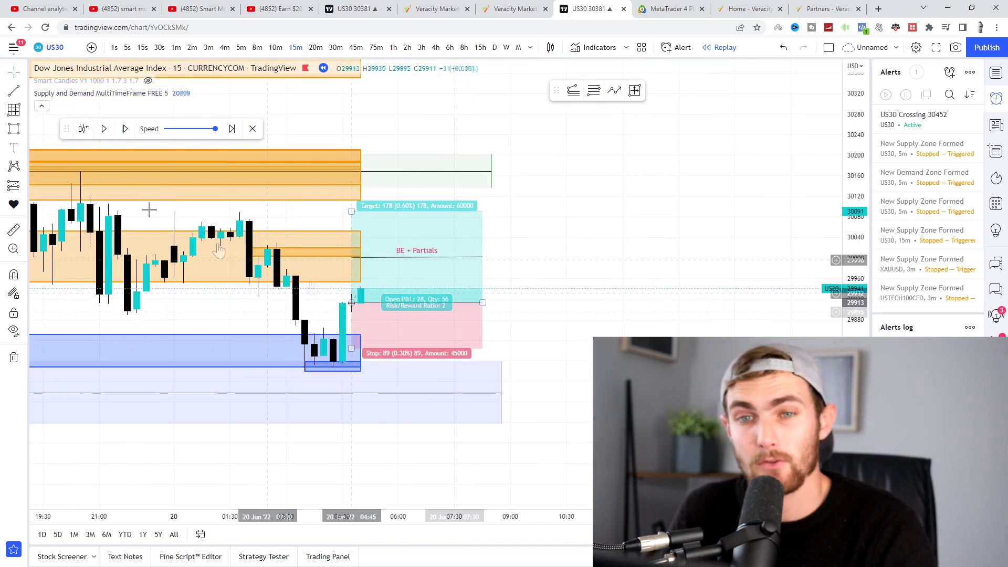
click(125, 129)
click(125, 128)
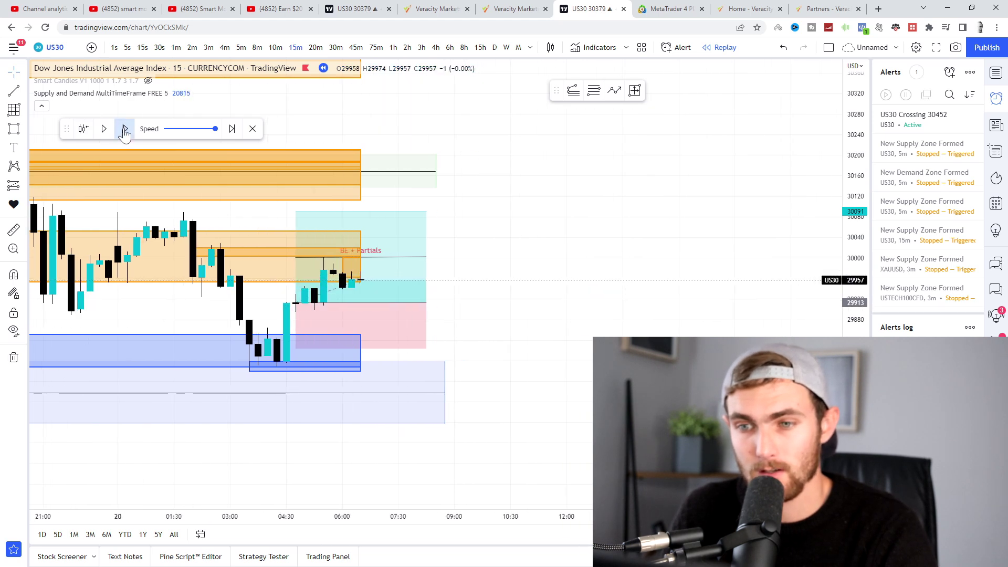
click(125, 129)
click(125, 129)
key(shift+Right)
key(shift+Right)
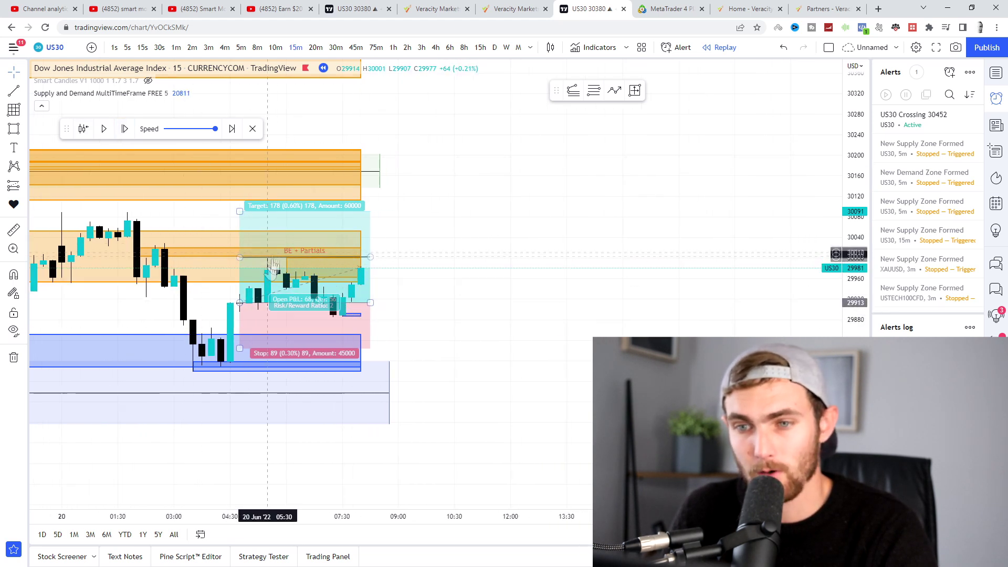
Step: Advance the replay through the 20 Jun 11:45 candle, following the long trade beyond the BE + Partials line
click(124, 128)
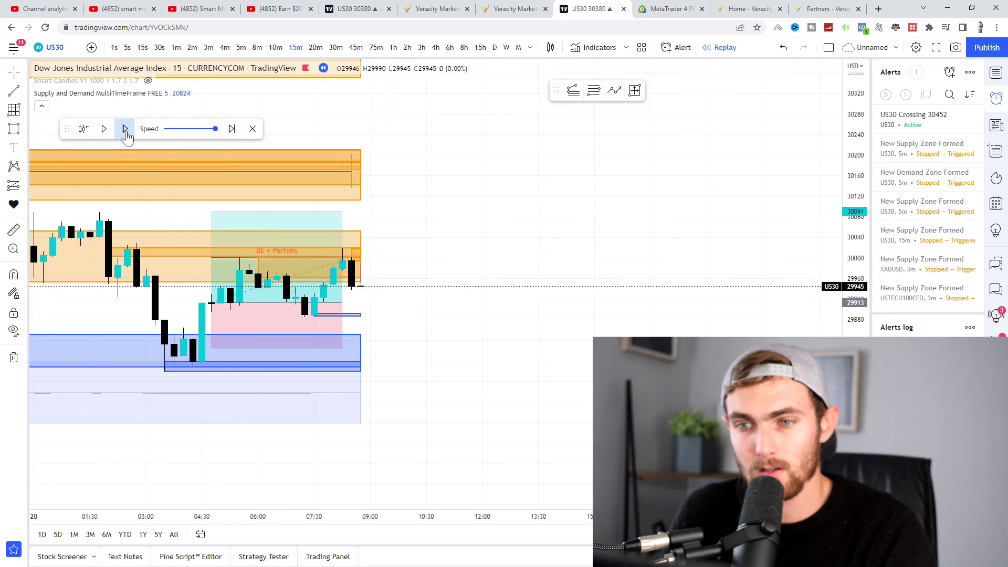
click(125, 129)
click(125, 129)
click(125, 128)
click(125, 129)
click(125, 128)
click(125, 128)
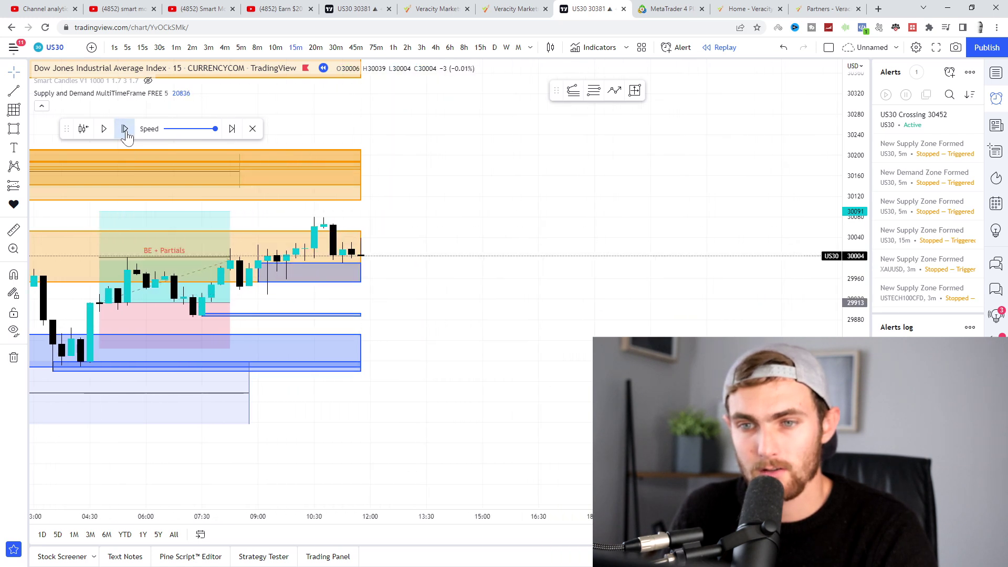
click(125, 129)
Step: Extend the long position to about 20 Jun 16:30 and advance the replay to the 14:45 candle
scroll(235, 303, down, 2)
drag(322, 301, 573, 302)
click(125, 128)
click(125, 128)
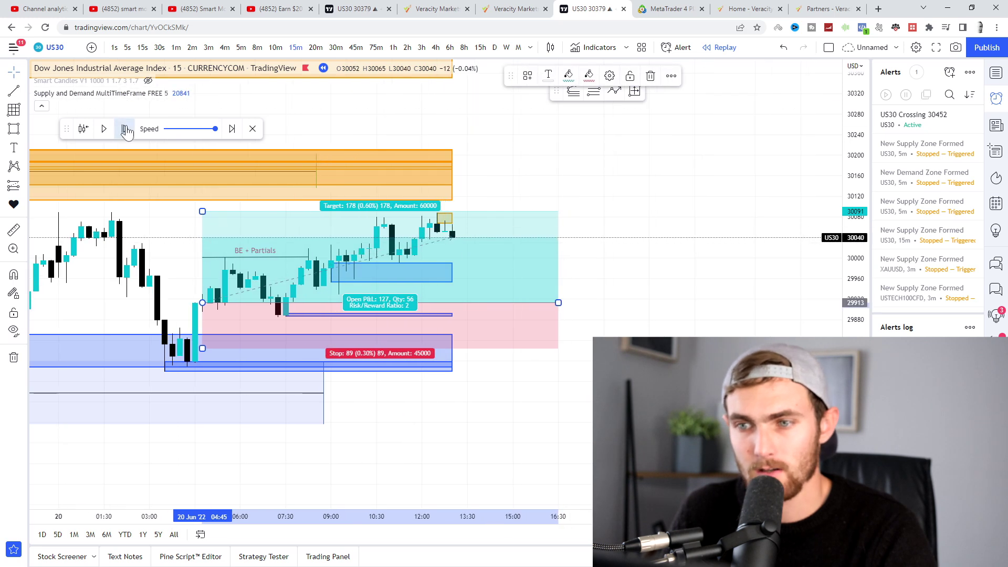
click(125, 129)
click(125, 129)
click(125, 129)
Step: Shorten the long position so it ends at the candle reaching its target, about 20 Jun 13:45
scroll(630, 294, down, 2)
drag(642, 303, 598, 303)
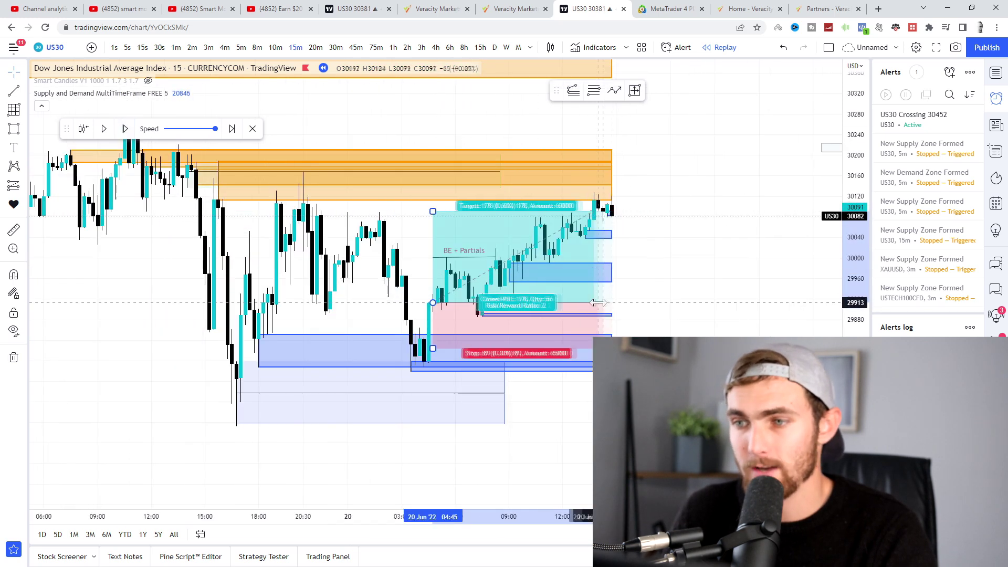
scroll(595, 303, down, 2)
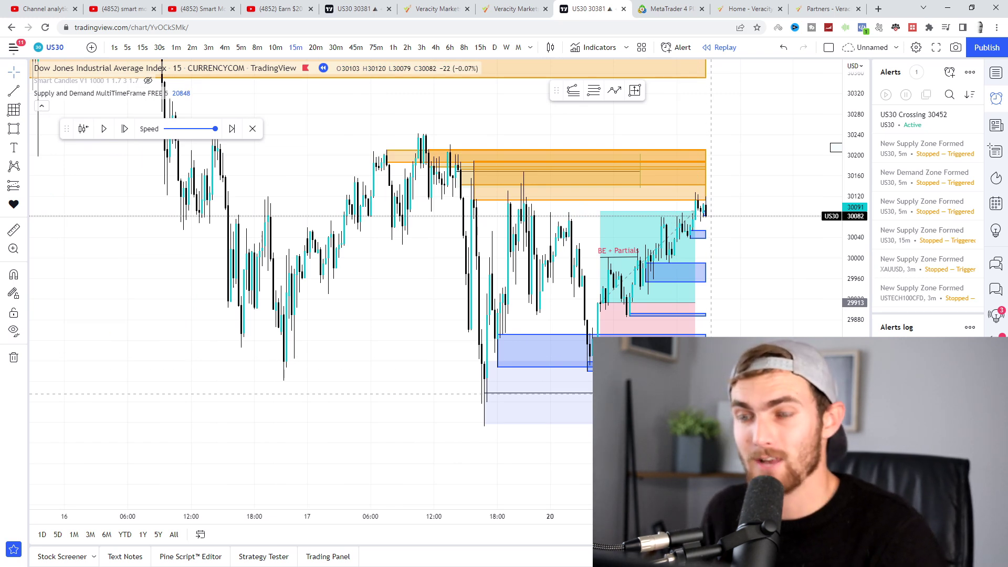
Step: Examine the supply zones above the long trade and the preceding swings from 15 to 20 Jun
drag(747, 308, 543, 455)
scroll(647, 347, up, 3)
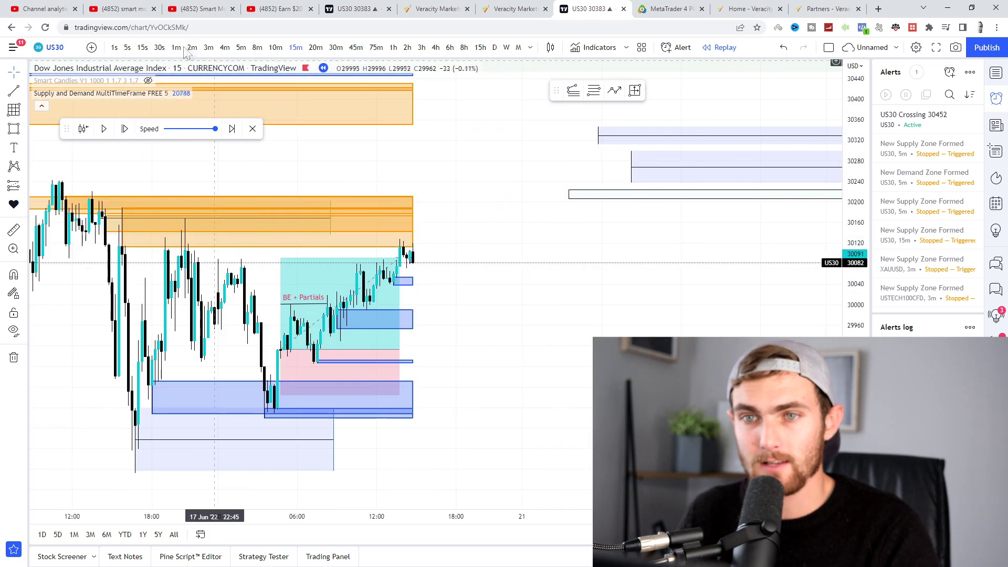
scroll(407, 321, up, 2)
drag(408, 321, 666, 391)
scroll(666, 392, down, 6)
click(630, 289)
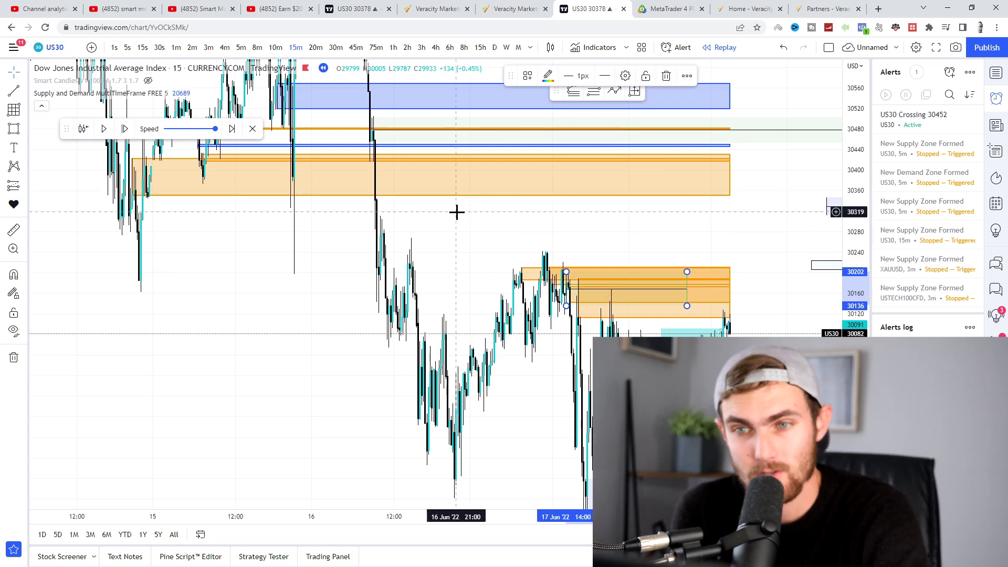
scroll(626, 236, up, 2)
drag(679, 237, 604, 204)
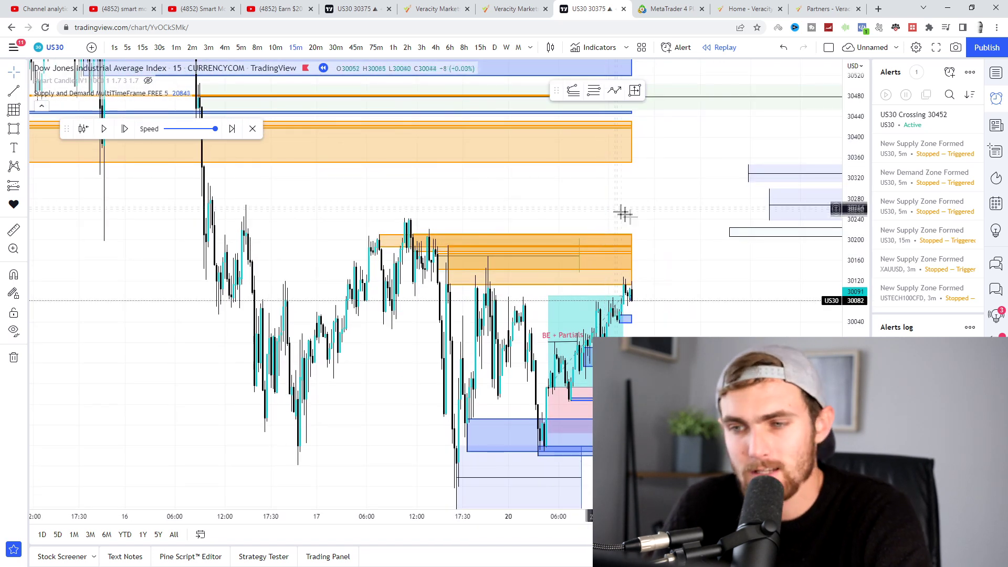
scroll(671, 238, up, 4)
scroll(672, 253, down, 2)
drag(683, 394, 782, 272)
scroll(734, 304, up, 3)
drag(734, 294, 752, 336)
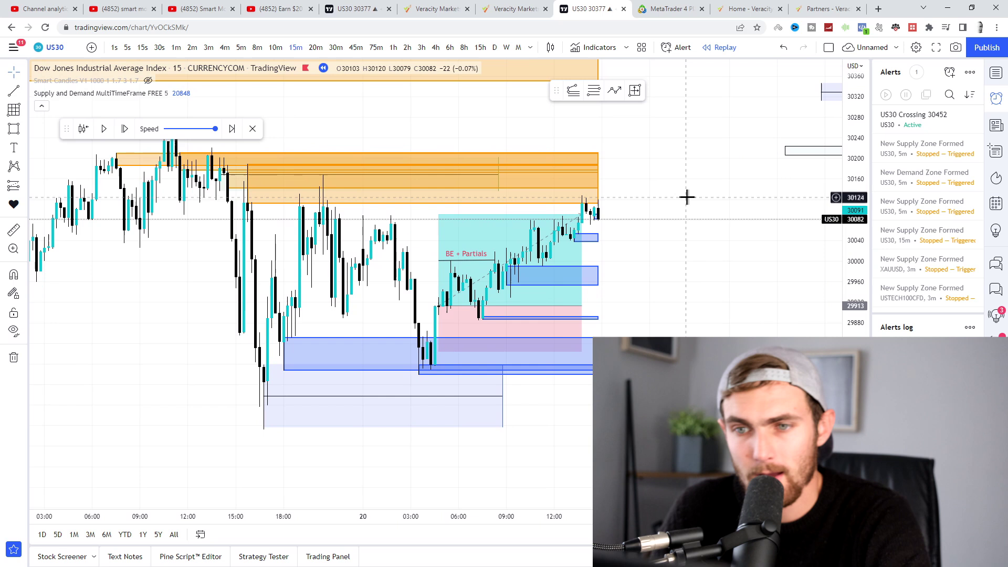
mouse_move(709, 257)
mouse_down()
mouse_move(655, 261)
mouse_move(658, 281)
mouse_move(696, 279)
mouse_up()
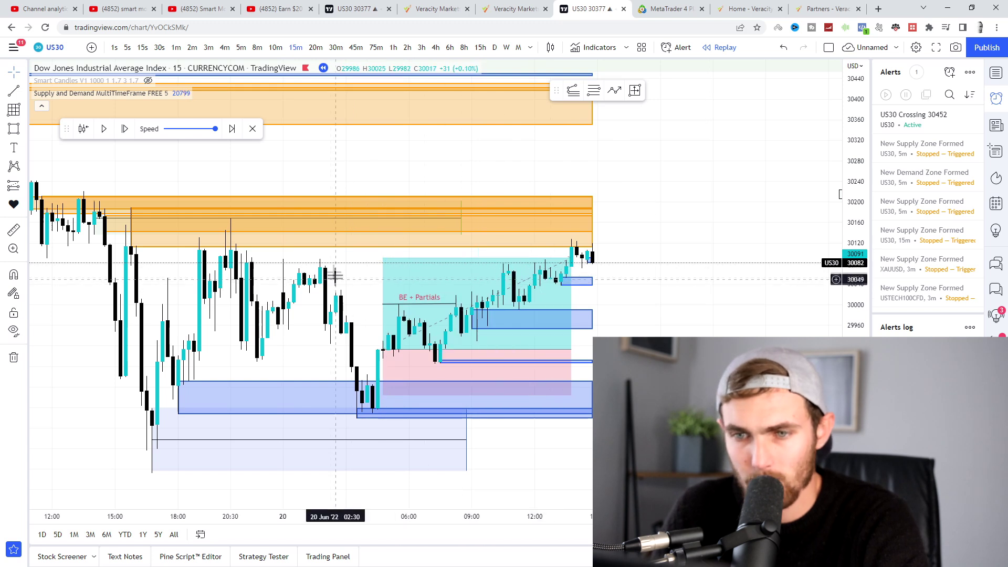
Step: Try marking a supply zone between 30089 and 30030 starting at the 20 Jun 01:45 candle
drag(323, 261, 607, 289)
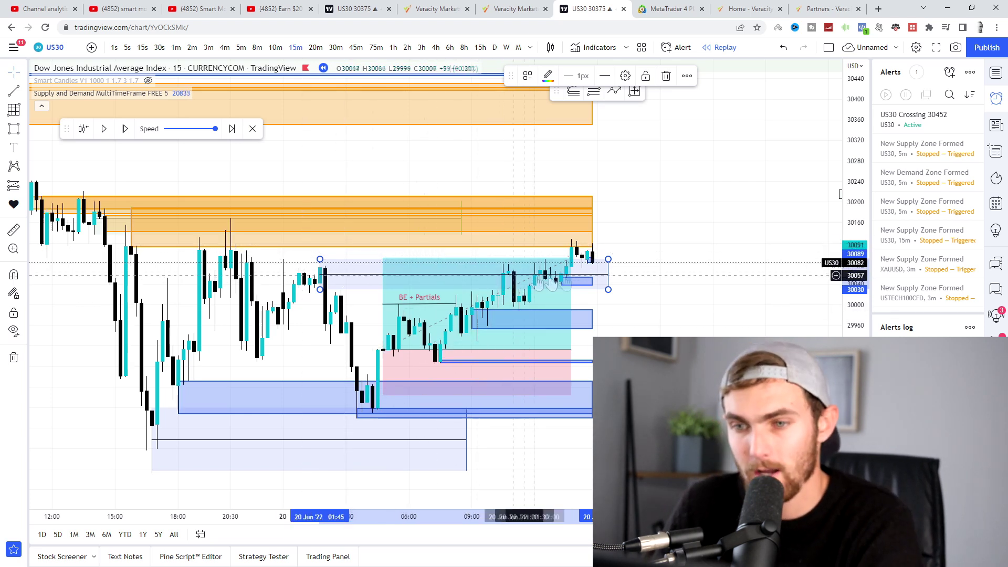
key(Delete)
scroll(675, 280, down, 3)
drag(729, 238, 795, 317)
Step: Try drawing a horizontal line from the 14 Jun 20:45 swing low across the following price action
scroll(795, 317, down, 5)
drag(489, 241, 793, 344)
scroll(604, 339, up, 5)
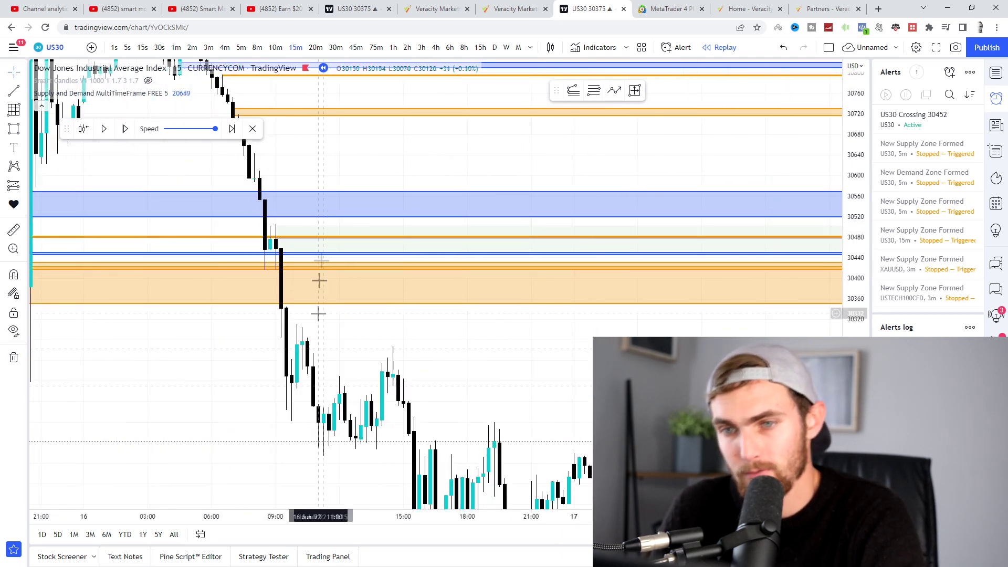
scroll(378, 310, down, 5)
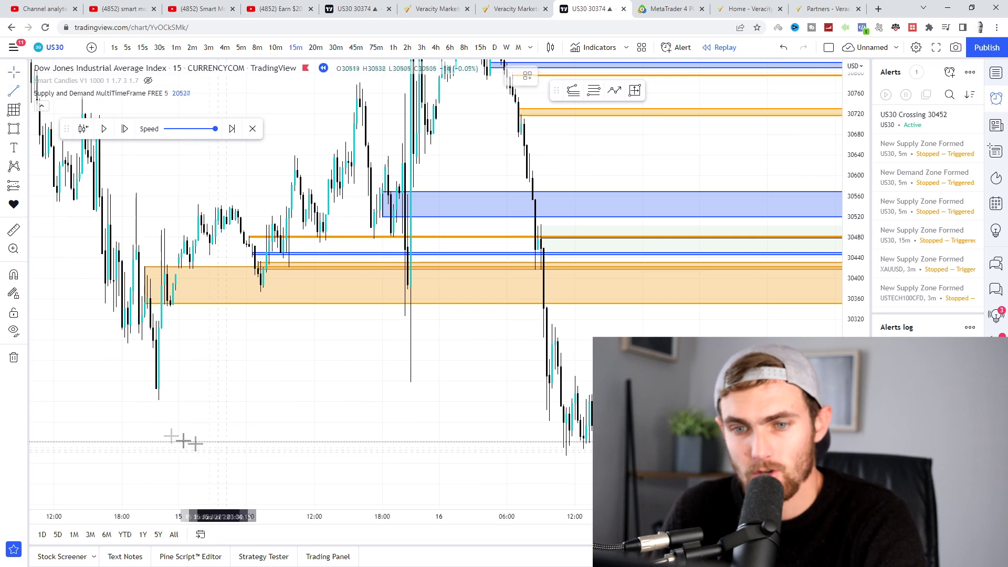
click(154, 399)
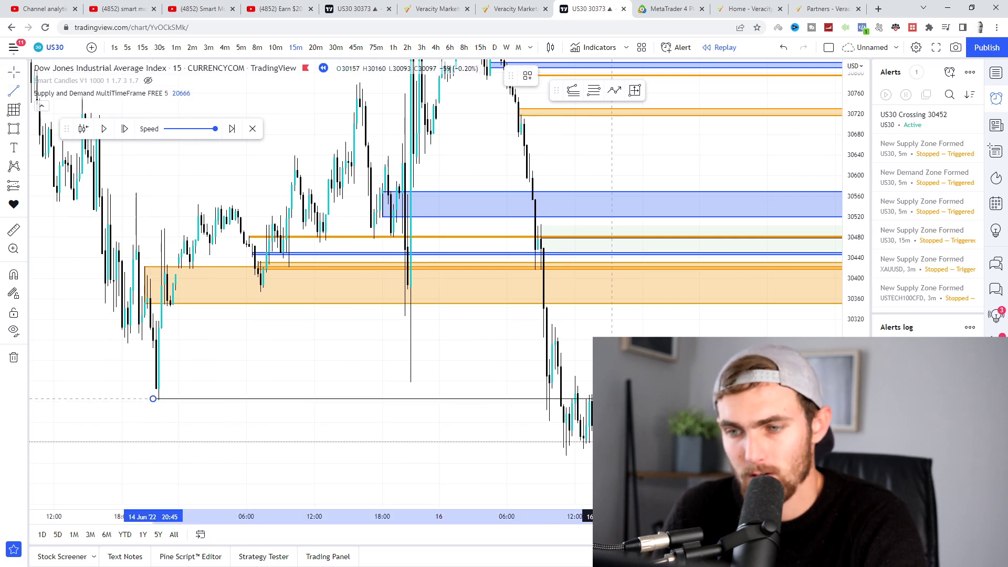
key(Delete)
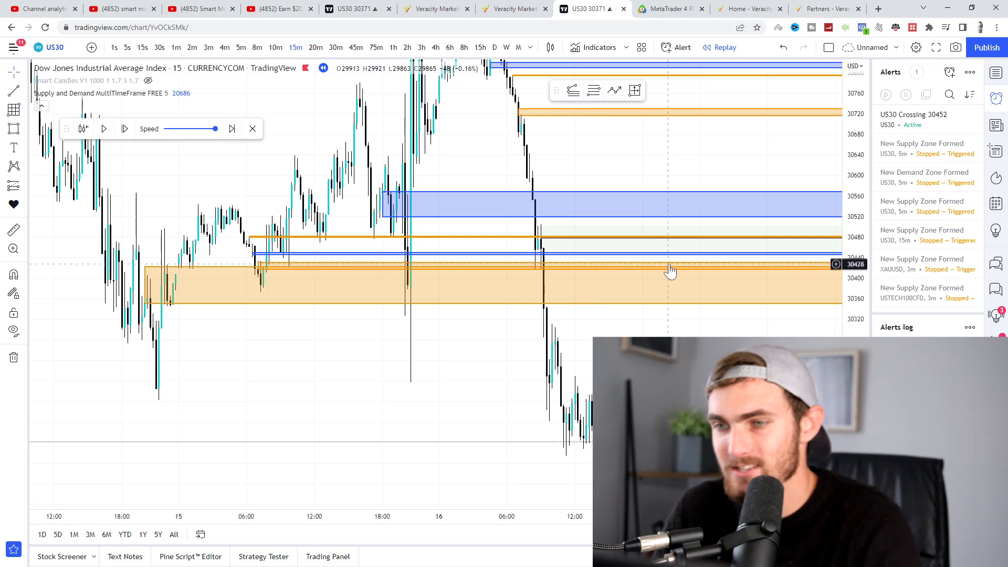
Step: Hide the Supply and Demand MultiTimeFrame indicator around the latest replay candles
drag(707, 348, 277, 329)
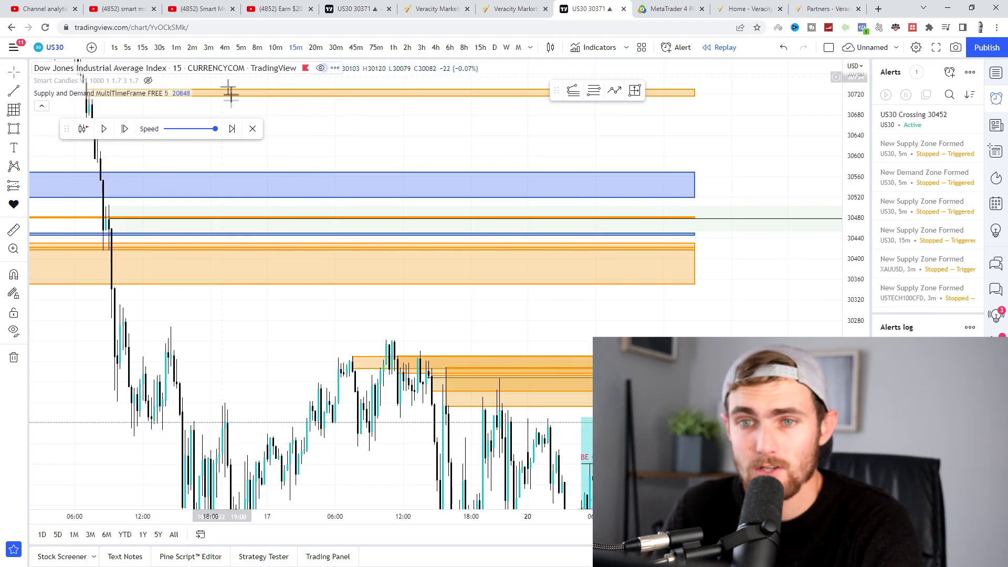
click(177, 93)
scroll(633, 251, down, 1)
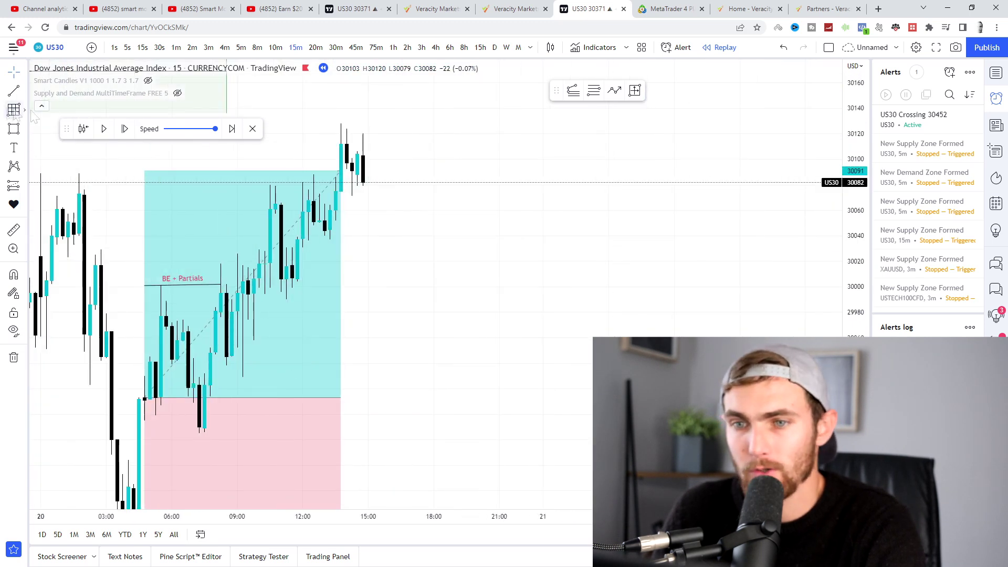
Step: Mark a demand zone from about 30066 to 30040 starting near the 20 Jun 13:00 candle
scroll(261, 201, up, 1)
drag(273, 203, 729, 236)
click(499, 317)
scroll(500, 317, down, 3)
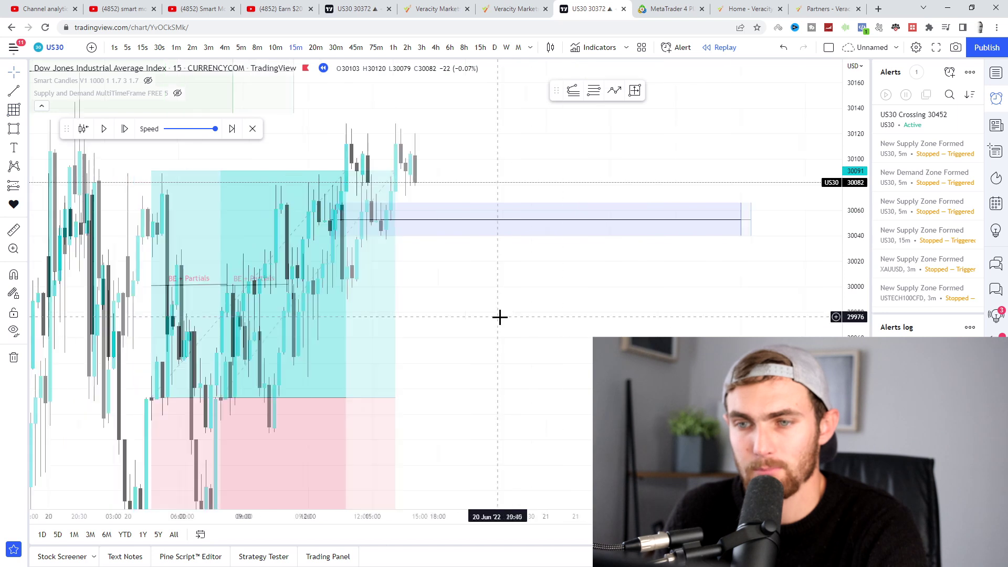
scroll(449, 308, up, 2)
drag(477, 295, 488, 291)
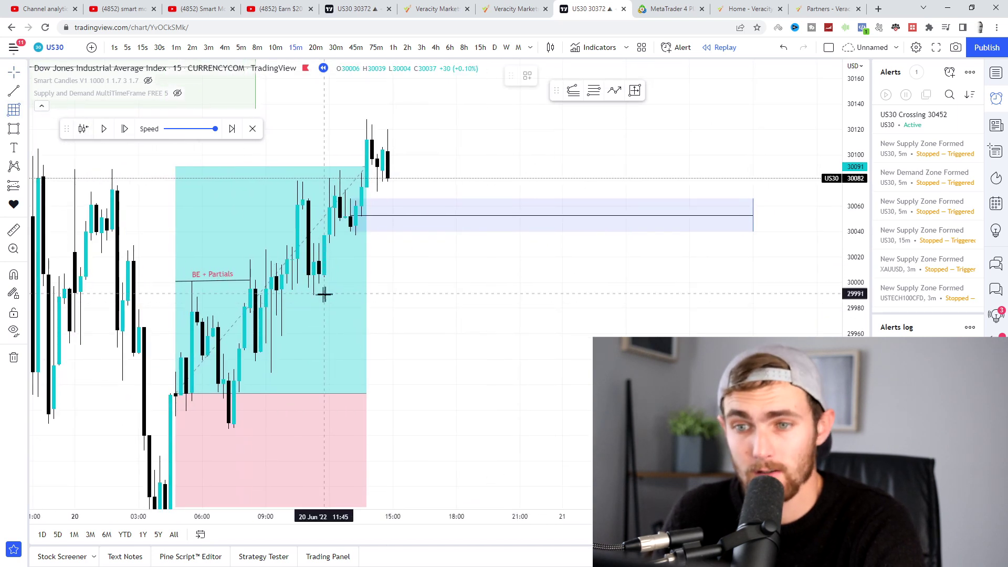
Step: Mark a demand zone from 30031 to 30001 starting at 20 Jun 11:30, and show the Supply and Demand indicator again
mouse_move(318, 243)
mouse_down()
mouse_move(833, 282)
mouse_move(766, 308)
mouse_move(811, 281)
mouse_up()
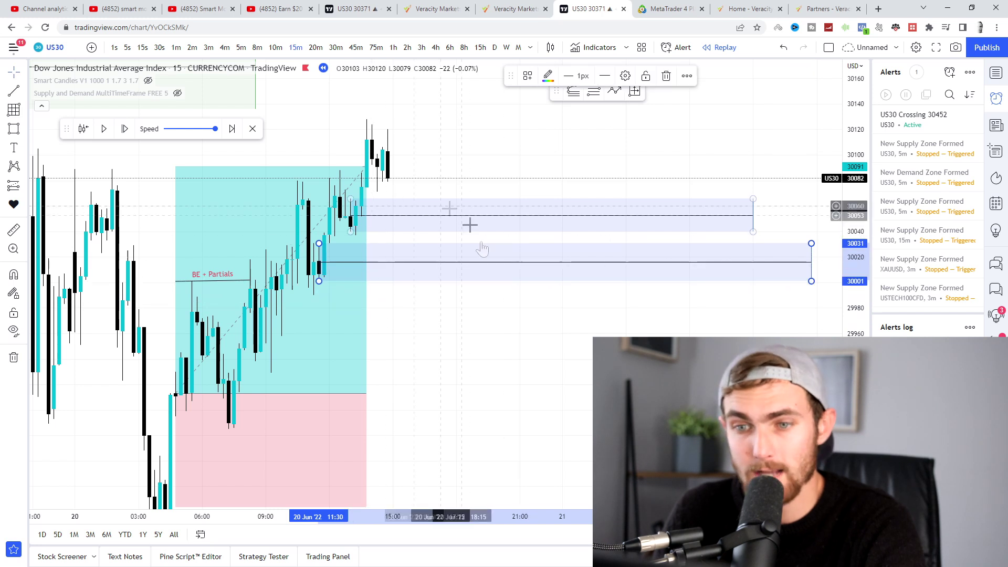
scroll(425, 336, down, 1)
click(269, 259)
drag(433, 118, 421, 141)
click(177, 93)
drag(527, 158, 648, 214)
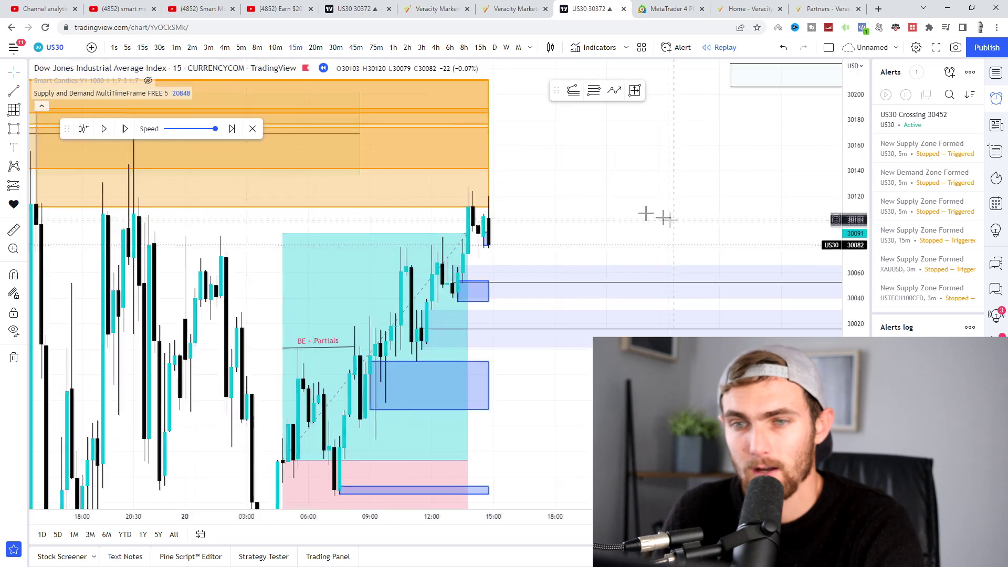
Step: Advance the replay to 20 Jun 16:00 and switch the chart to the 5-minute timeframe
click(125, 129)
click(125, 130)
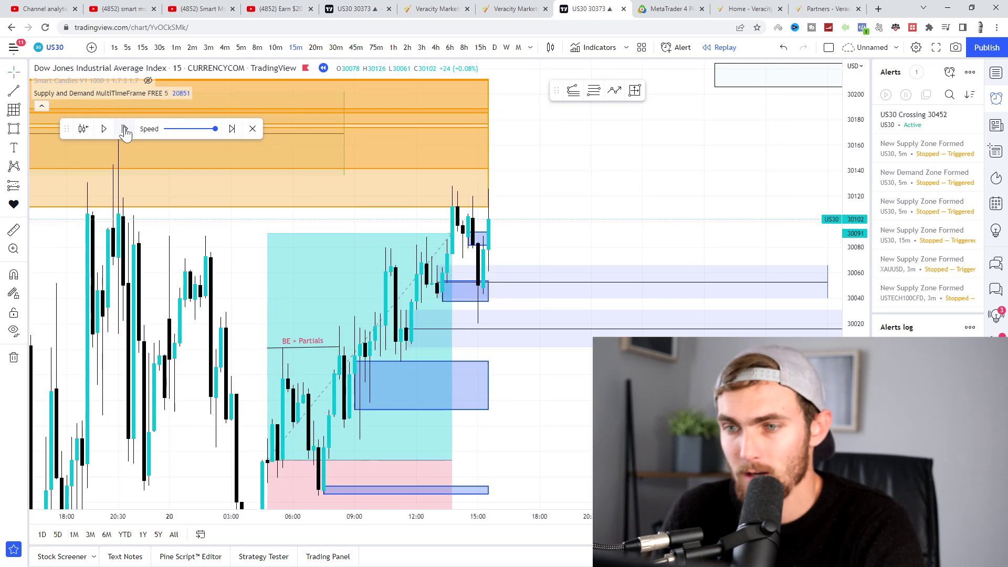
click(125, 129)
click(126, 130)
click(126, 130)
click(126, 129)
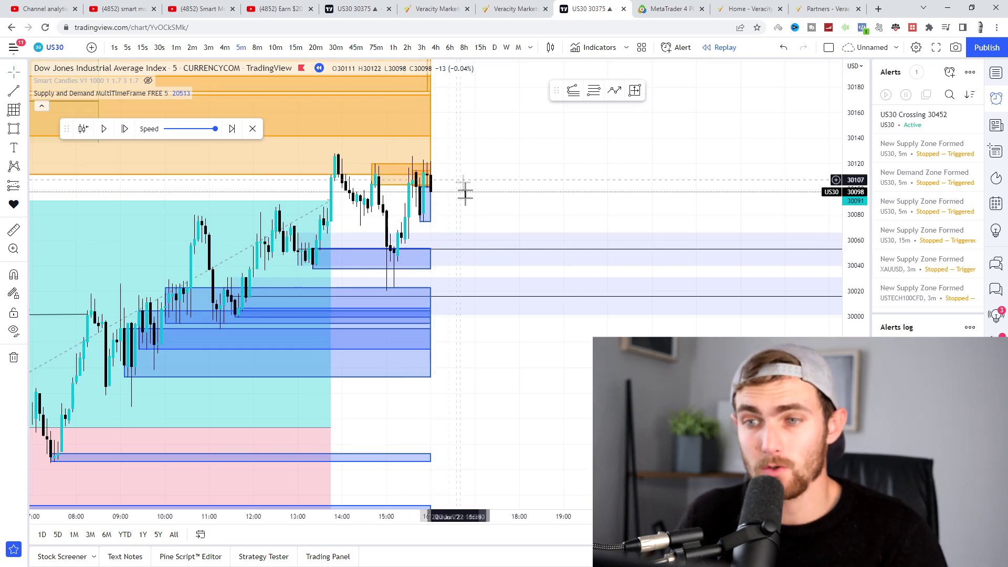
Step: Place a long position at 30100 on the 20 Jun 16:00 candle with the stop at 30072 and target at 30156
scroll(110, 157, up, 1)
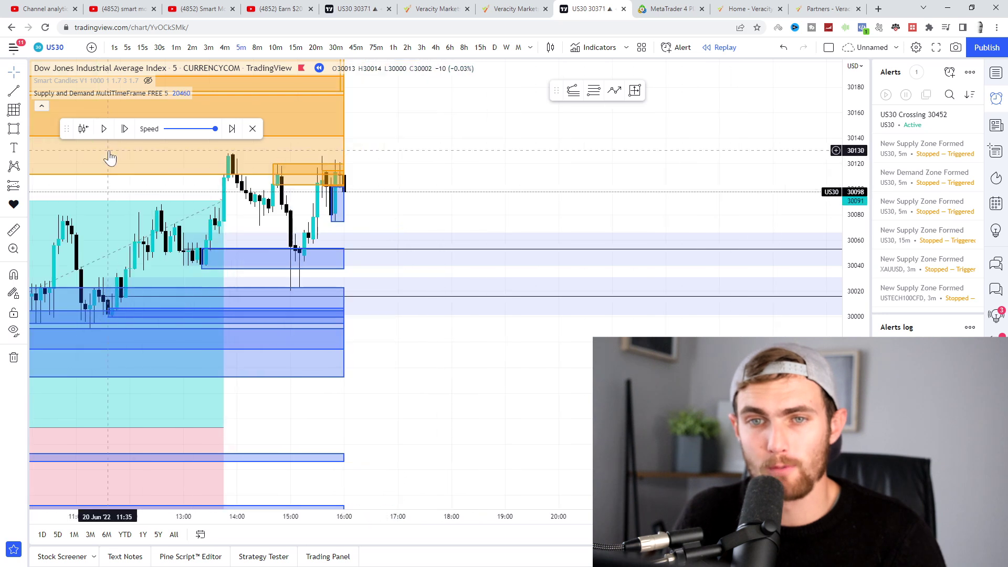
click(344, 189)
drag(345, 225, 347, 228)
drag(345, 152, 352, 118)
click(565, 176)
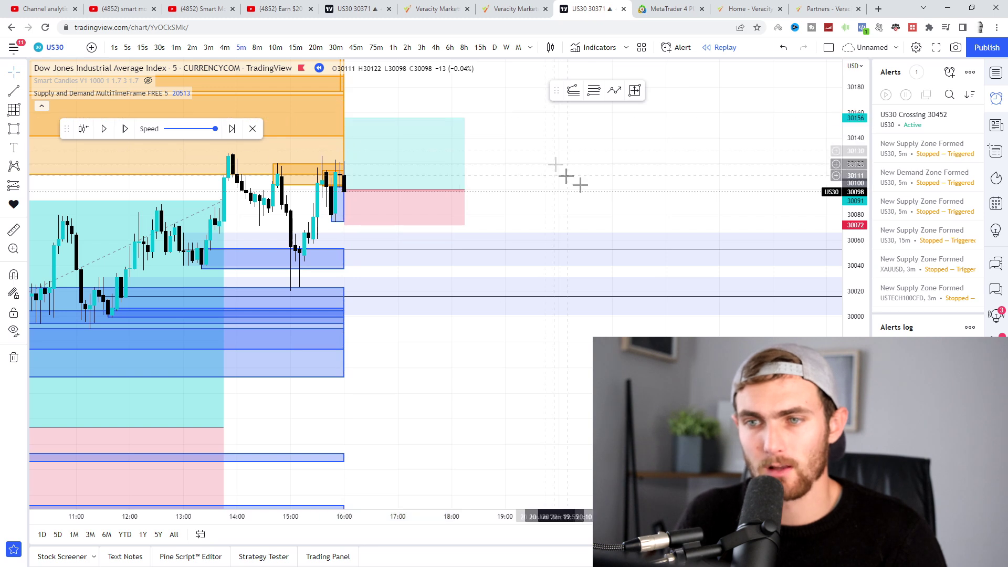
Step: Advance the 5-minute replay bar by bar to 20 Jun 17:20 to follow the second long trade
scroll(565, 175, down, 1)
click(119, 132)
click(119, 132)
click(120, 132)
click(119, 132)
click(120, 132)
click(119, 132)
click(119, 132)
click(120, 133)
click(120, 131)
click(119, 131)
click(121, 131)
click(121, 131)
click(121, 131)
click(122, 131)
click(122, 130)
Step: Shorten the second long position so it ends at the candle reaching its target, about 20 Jun 17:00
scroll(609, 173, down, 3)
drag(613, 236, 601, 262)
drag(533, 239, 491, 235)
click(646, 225)
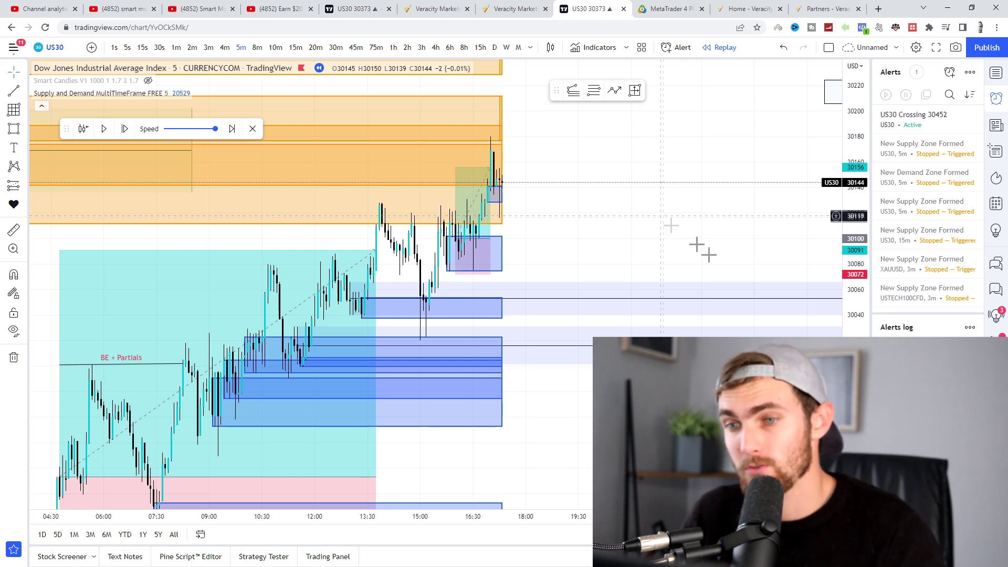
Step: Switch the chart back to the 15-minute timeframe and review both long trades with the marked demand zones
scroll(664, 215, up, 4)
click(295, 48)
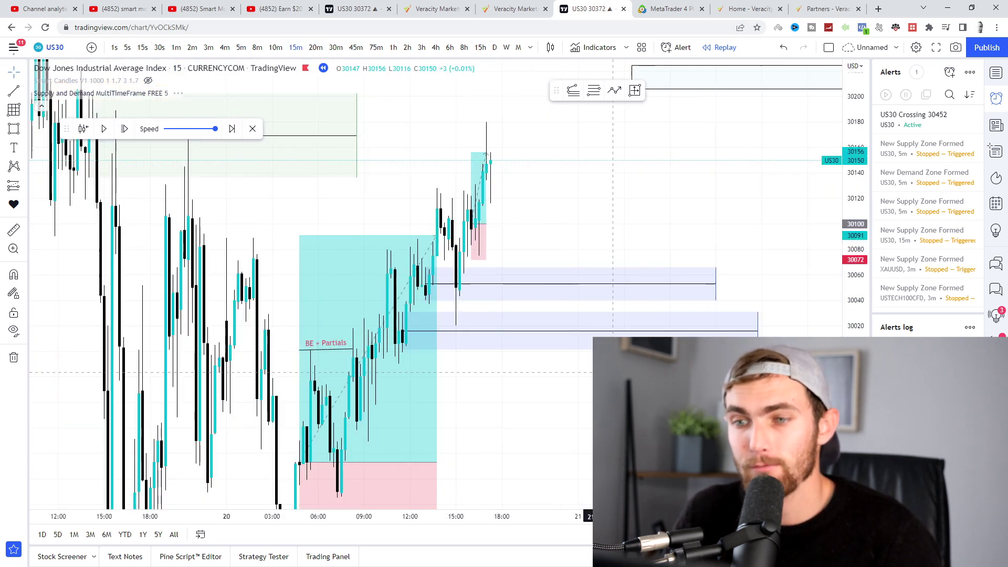
scroll(572, 423, up, 3)
drag(541, 417, 732, 441)
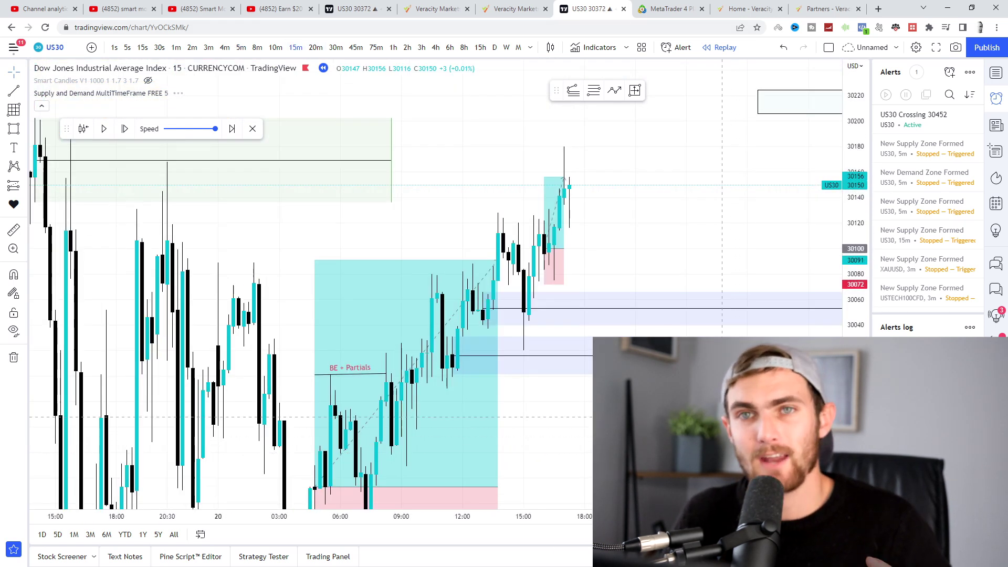
scroll(657, 407, up, 2)
drag(854, 423, 855, 295)
scroll(553, 436, down, 5)
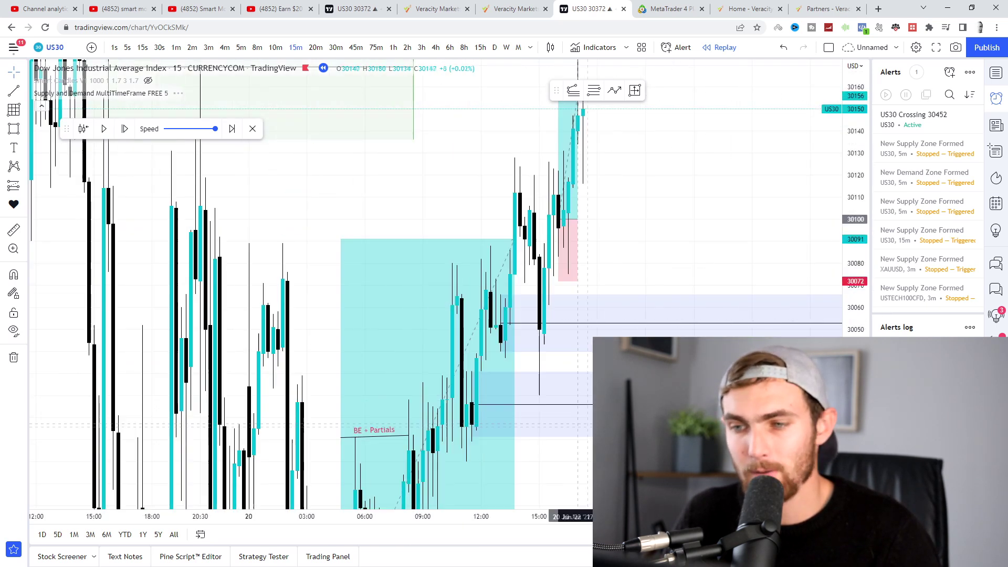
Step: Examine the 20 Jun demand zones together with both long trades on the 15-minute replay chart
drag(552, 437, 548, 325)
scroll(578, 434, down, 3)
drag(581, 433, 532, 267)
drag(551, 353, 434, 353)
drag(462, 191, 430, 232)
scroll(535, 362, up, 3)
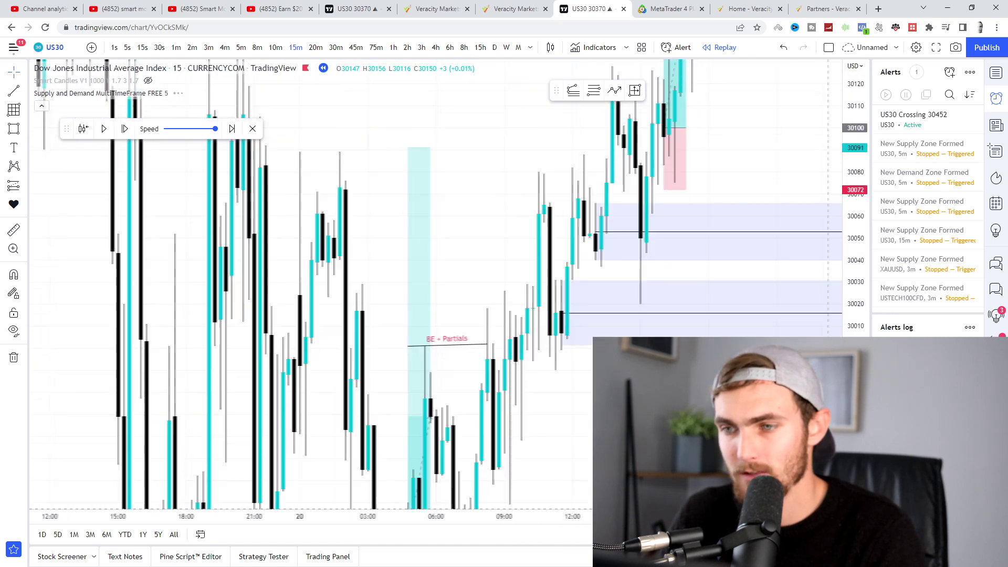
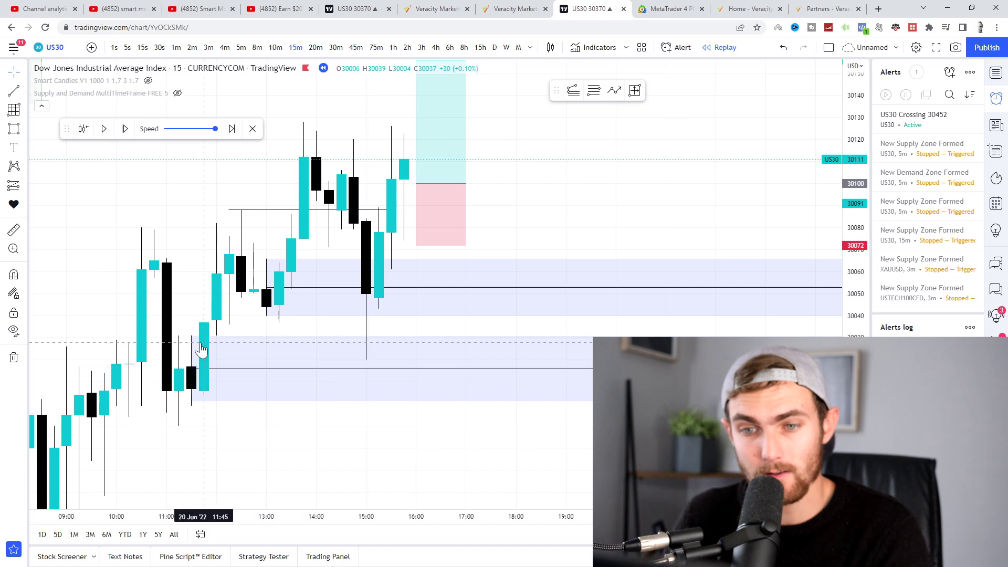
Step: Advance the 15-minute replay past the 20 Jun 16:00 entry candle and switch the chart to the 5-minute timeframe
scroll(125, 160, up, 2)
drag(125, 160, 107, 144)
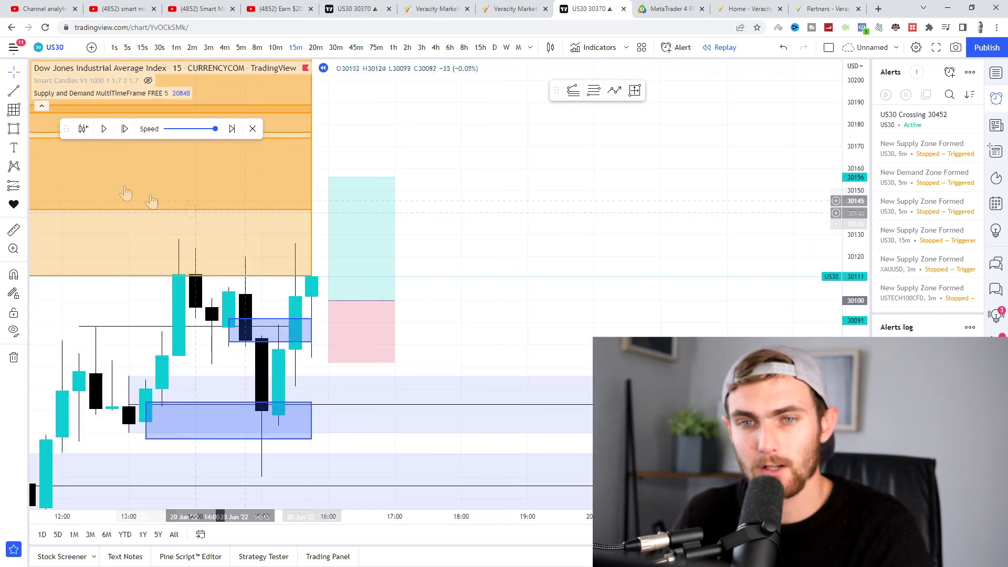
click(124, 129)
click(123, 129)
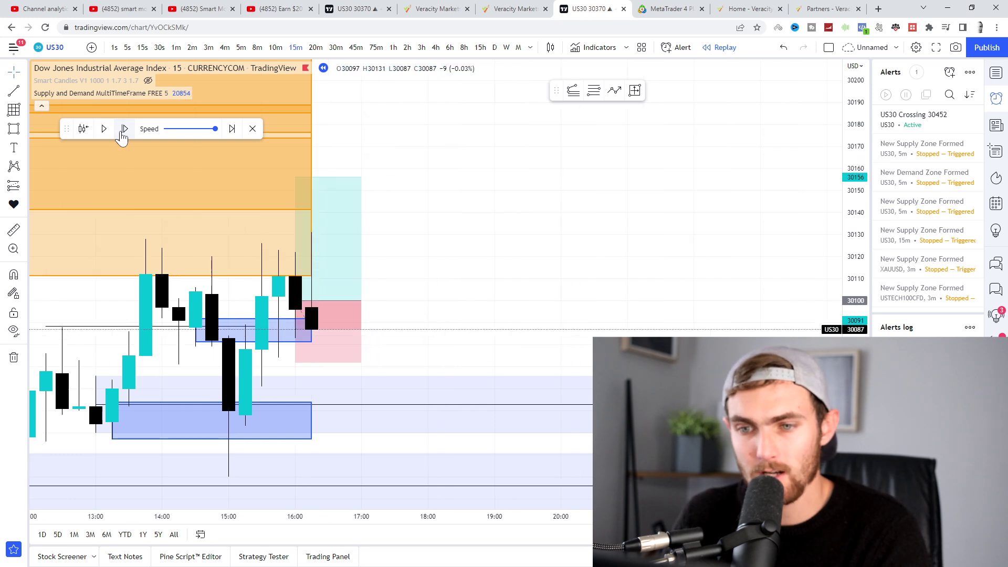
click(123, 129)
key(5)
key(Return)
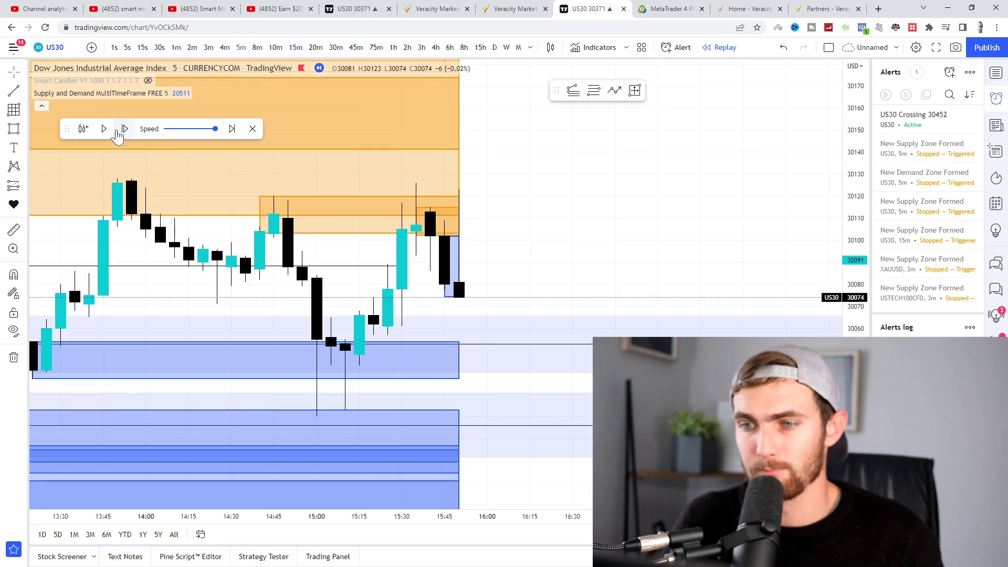
Step: Place a long position at 30112 on the 20 Jun 15:50 candle with the stop at 30075 and target at 30186
click(14, 187)
scroll(446, 225, up, 3)
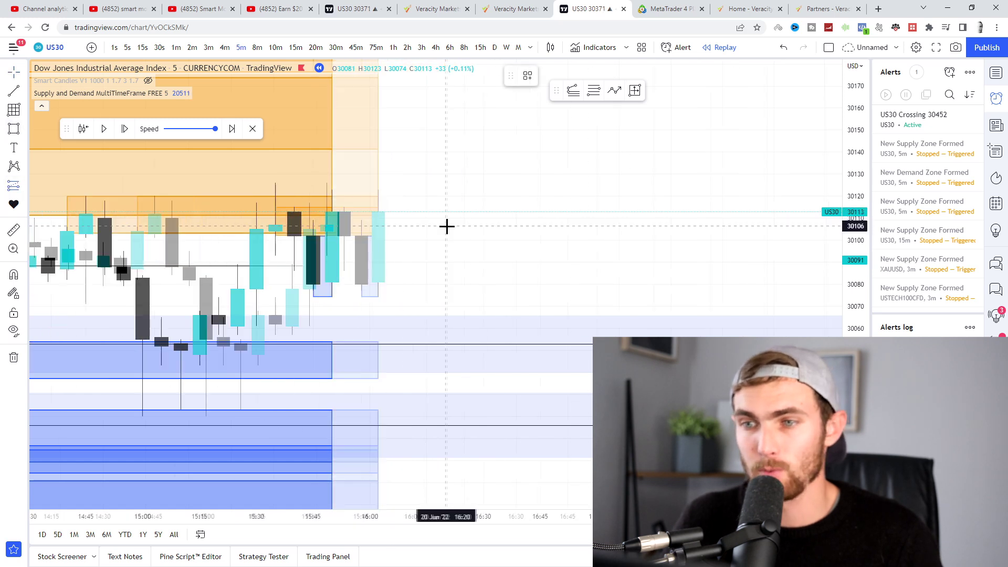
click(331, 214)
drag(333, 260, 332, 297)
drag(654, 257, 713, 364)
drag(431, 272, 430, 161)
Step: Draw a nearly horizontal trend line at about 30149 across the long position's profit area, from 15:50 to 16:20
click(380, 244)
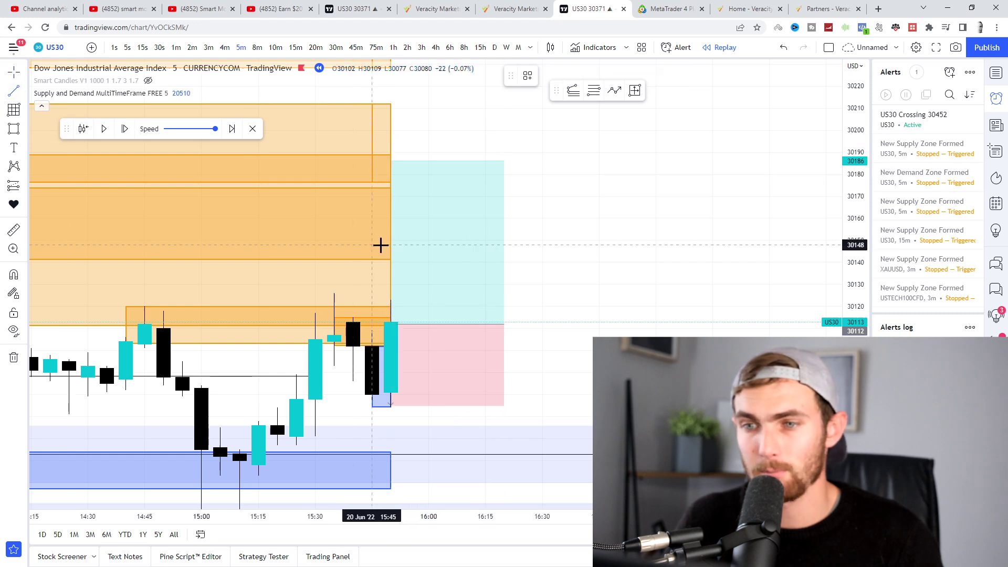
click(390, 244)
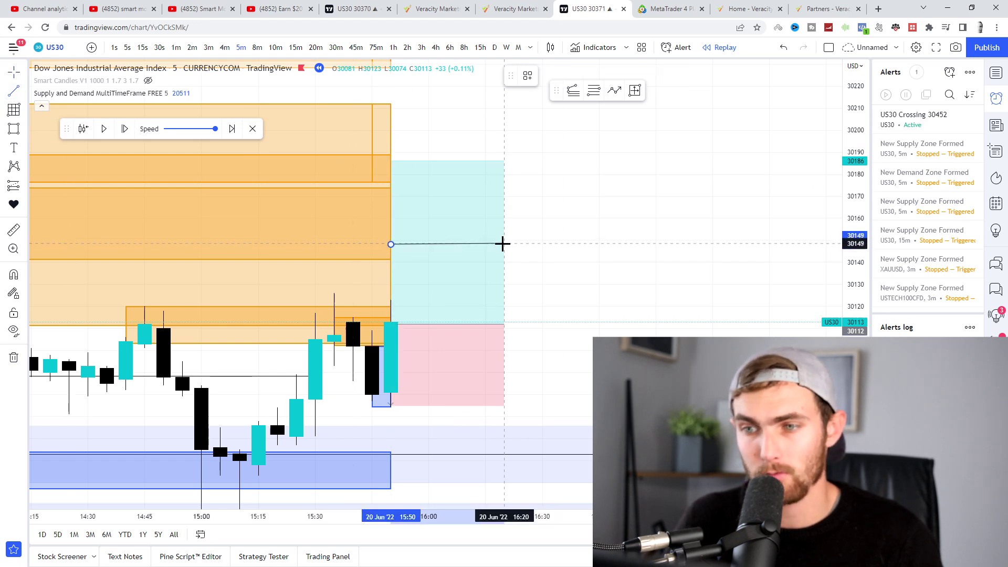
click(553, 262)
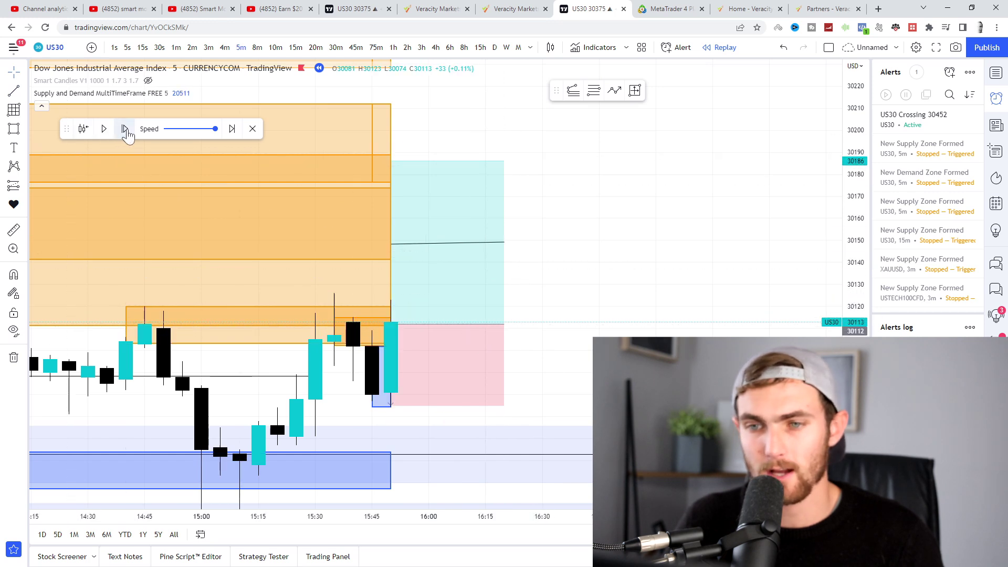
Step: Advance the 5-minute replay bar by bar to 20 Jun 17:00 to follow the new long trade
click(125, 128)
click(125, 129)
click(125, 129)
click(125, 128)
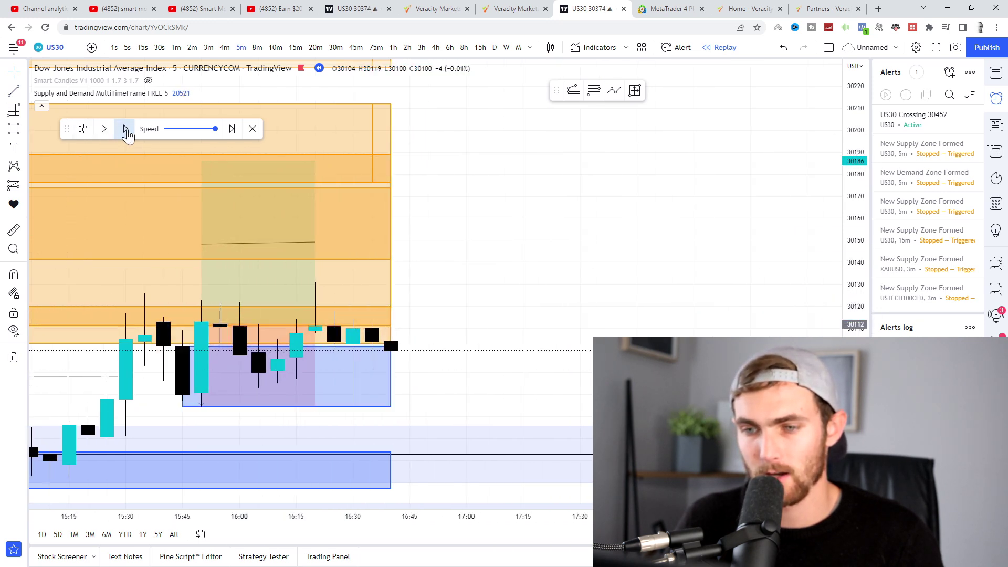
click(126, 130)
click(125, 130)
click(126, 131)
Step: Extend the long position's end to about 20 Jun 18:10 and lower its stop to 40 points below the entry
drag(239, 324, 428, 324)
click(505, 420)
scroll(459, 321, down, 1)
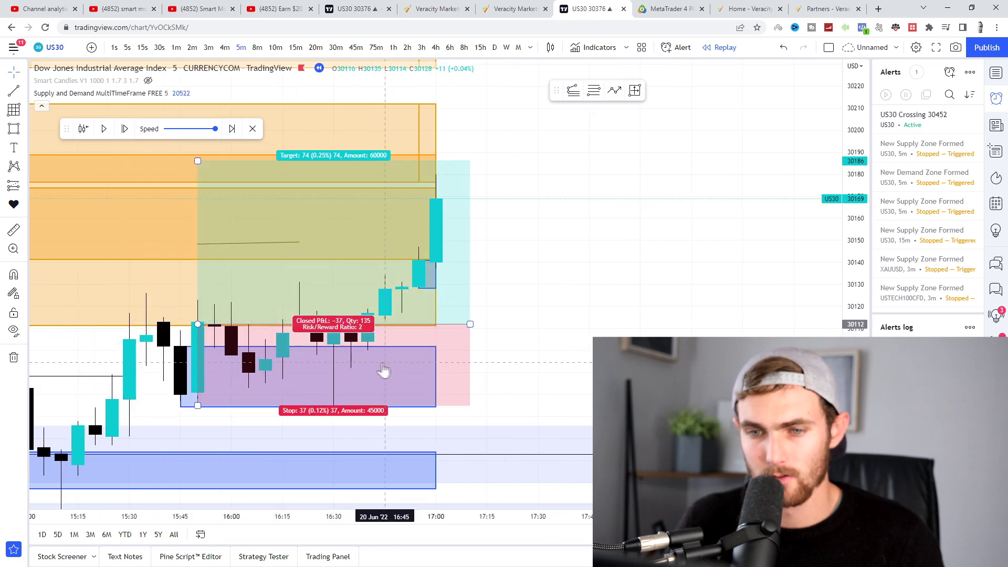
click(197, 405)
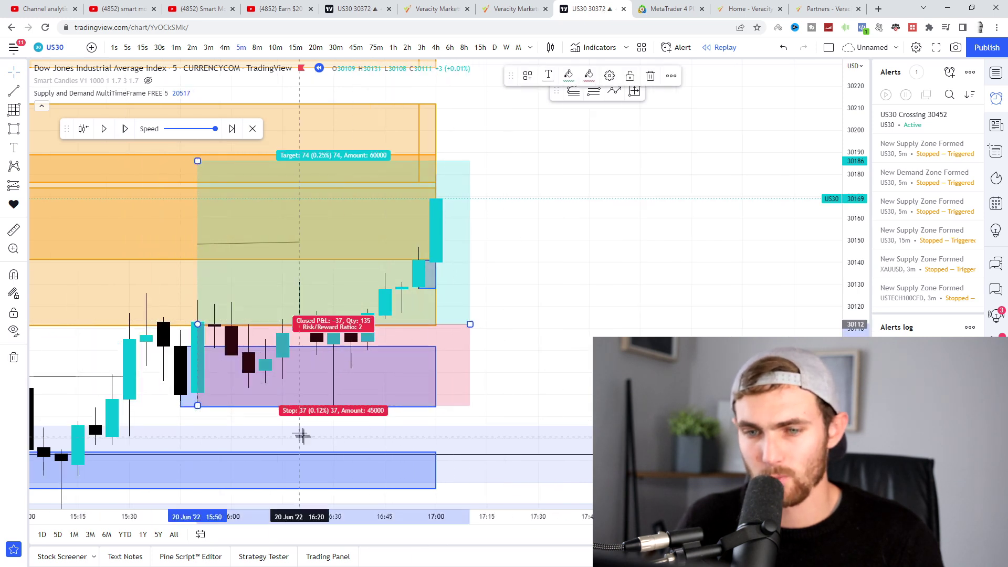
drag(354, 428, 351, 338)
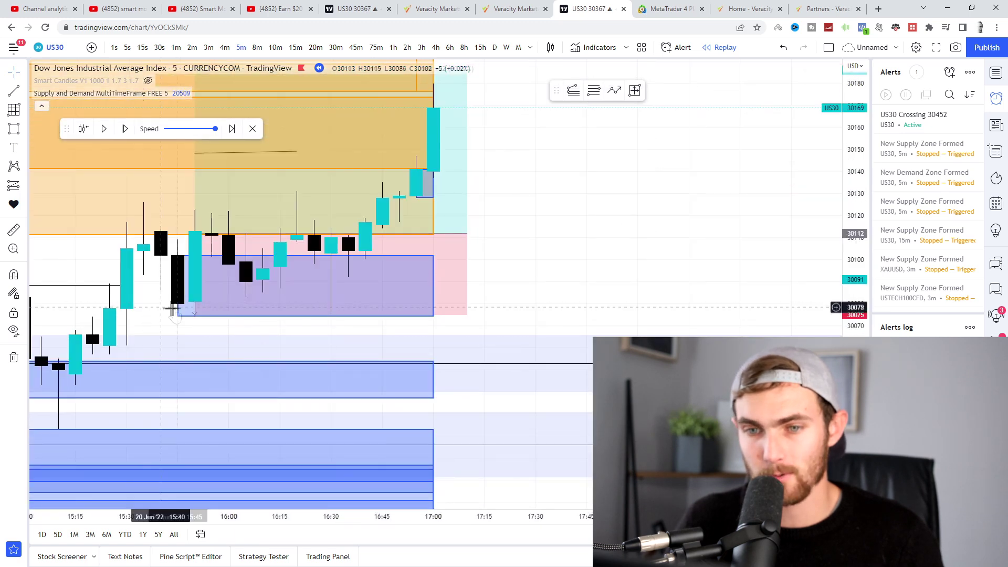
drag(194, 315, 195, 321)
mouse_move(570, 221)
mouse_down()
mouse_move(540, 357)
mouse_move(679, 370)
mouse_up()
scroll(498, 347, down, 2)
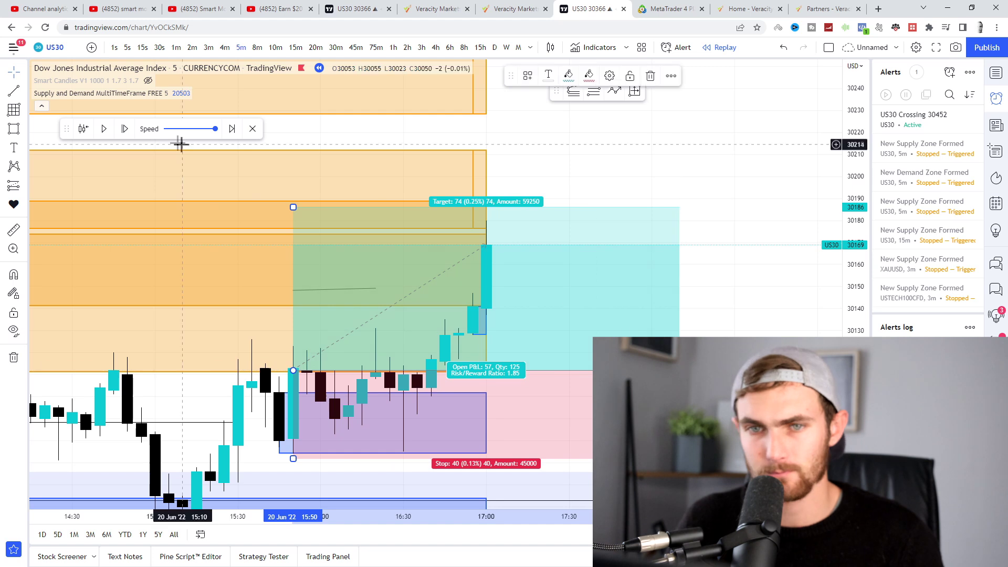
Step: Play the 5-minute replay automatically onward to about 20 Jun 19:40 and pause it
click(101, 132)
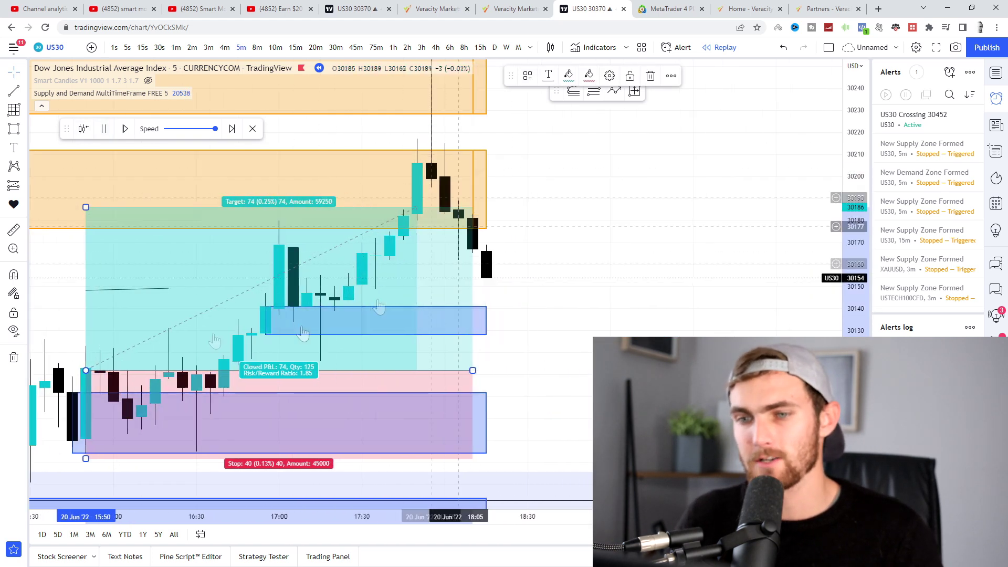
scroll(214, 300, down, 1)
click(104, 129)
scroll(417, 310, down, 5)
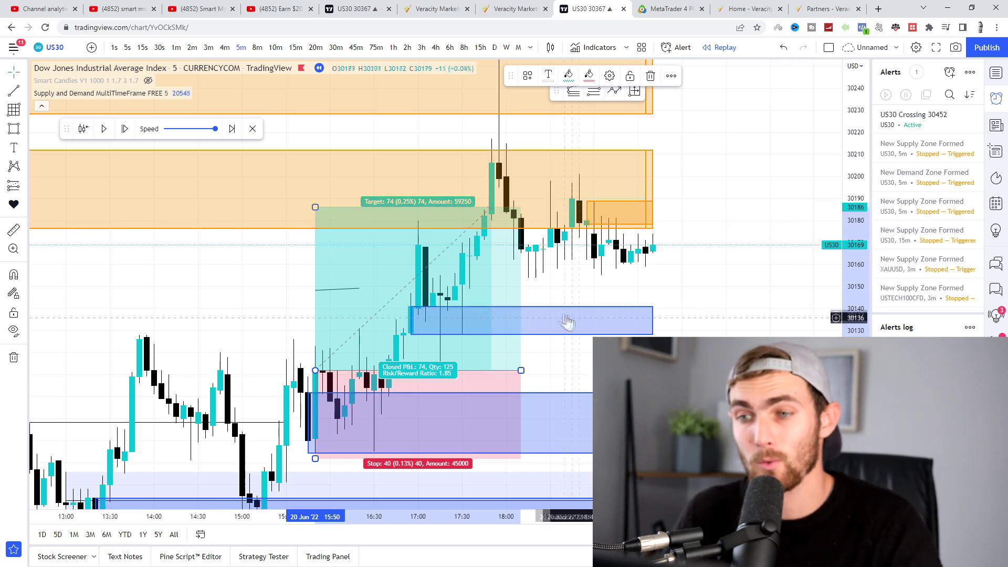
Step: Delete the 30112 long position and exit chart replay mode
key(Delete)
scroll(652, 276, down, 10)
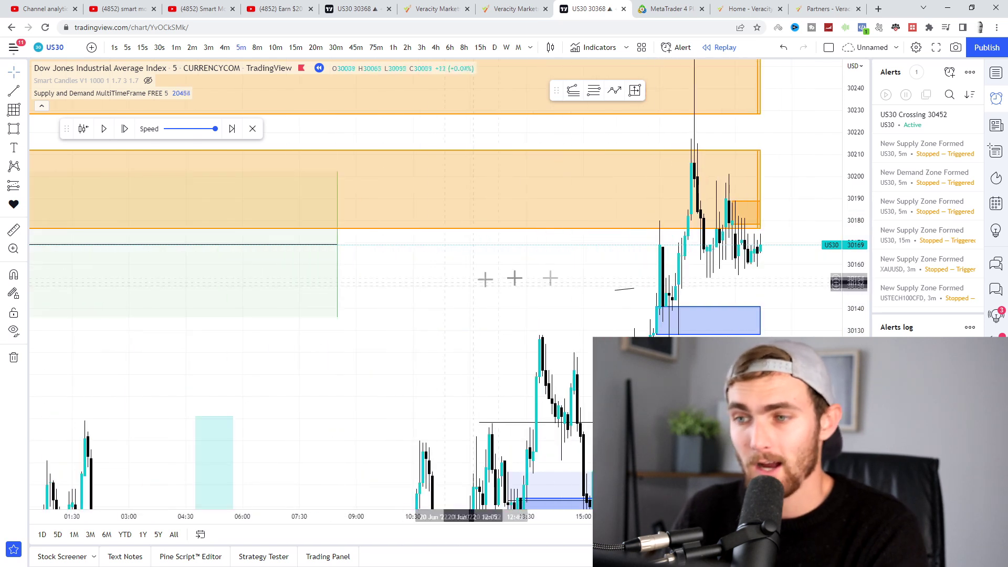
drag(856, 234, 856, 407)
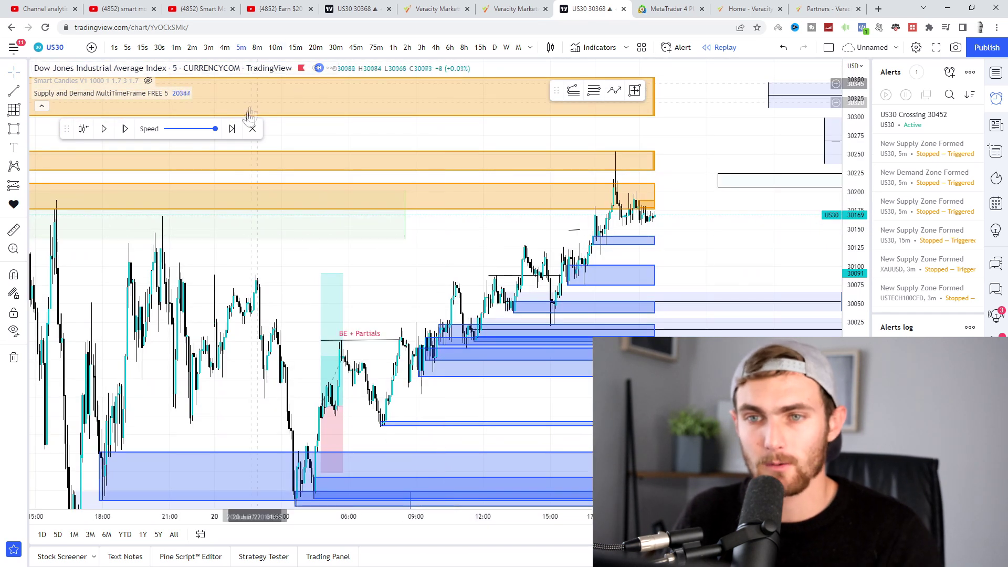
click(252, 128)
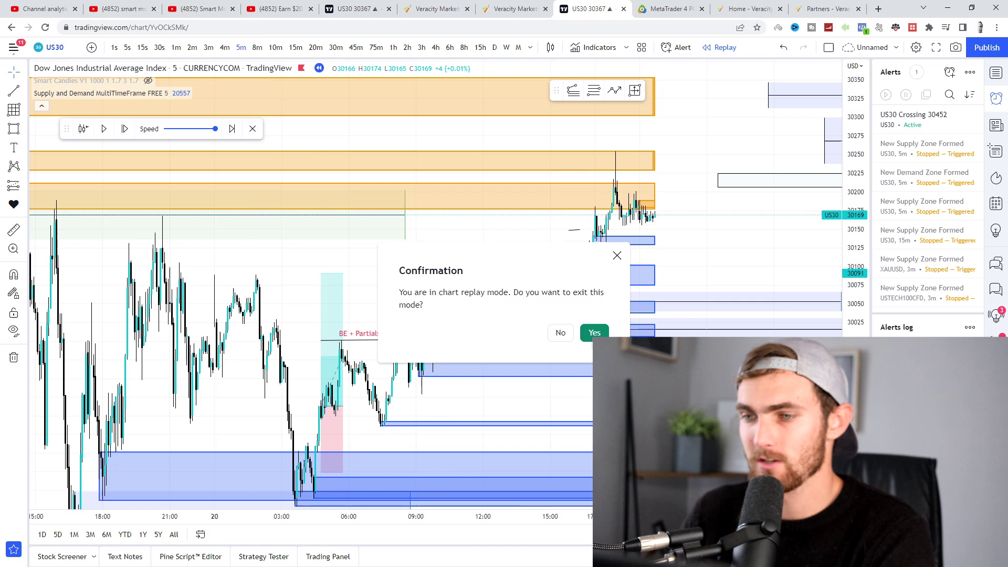
click(594, 332)
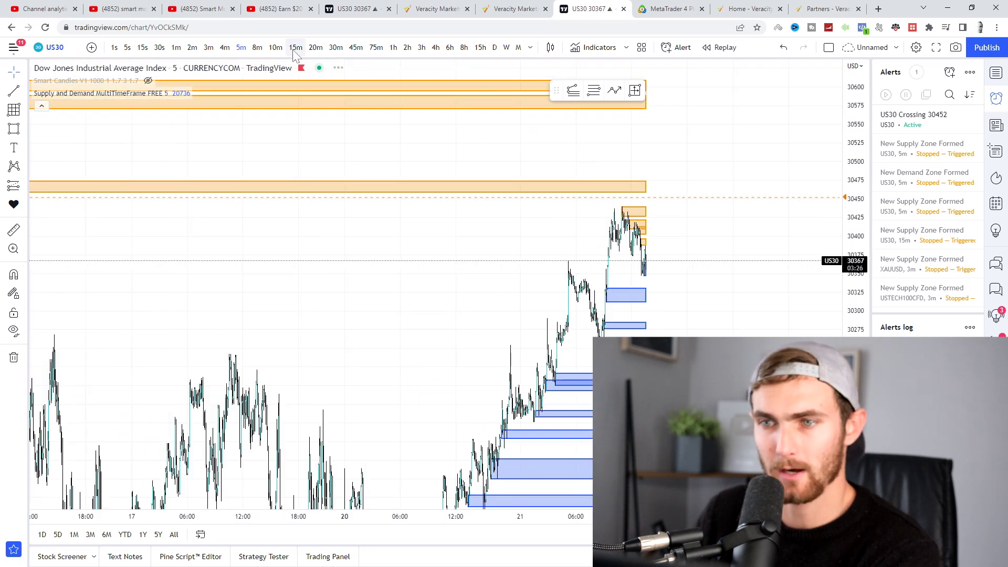
Step: Switch to the 15-minute timeframe and draw a demand zone from the 21 Jun 08:15 candle, between 30299 and 30238
click(295, 48)
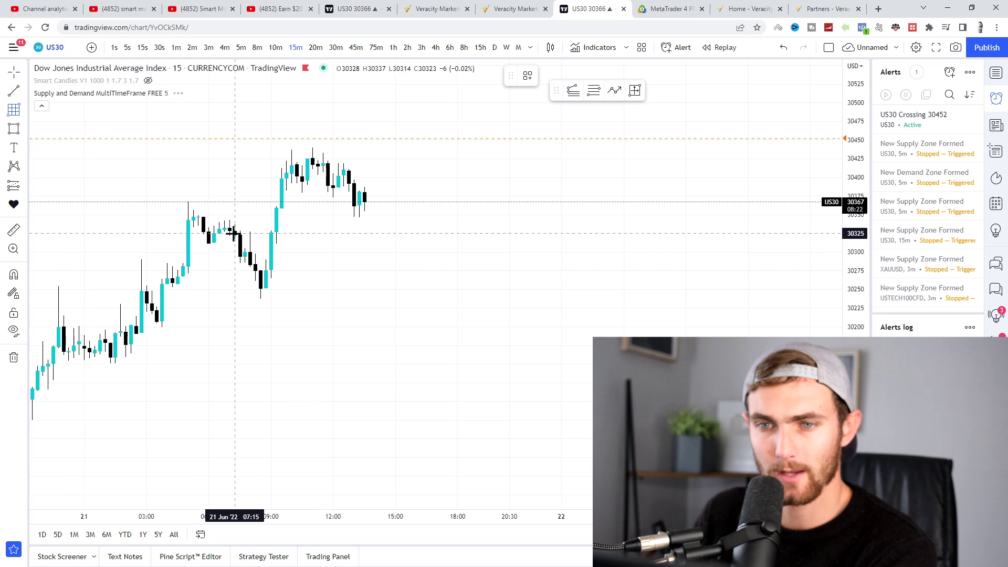
mouse_move(255, 255)
mouse_down()
mouse_move(725, 283)
mouse_move(789, 299)
mouse_up()
drag(464, 360, 790, 341)
scroll(711, 331, up, 5)
drag(854, 396, 855, 66)
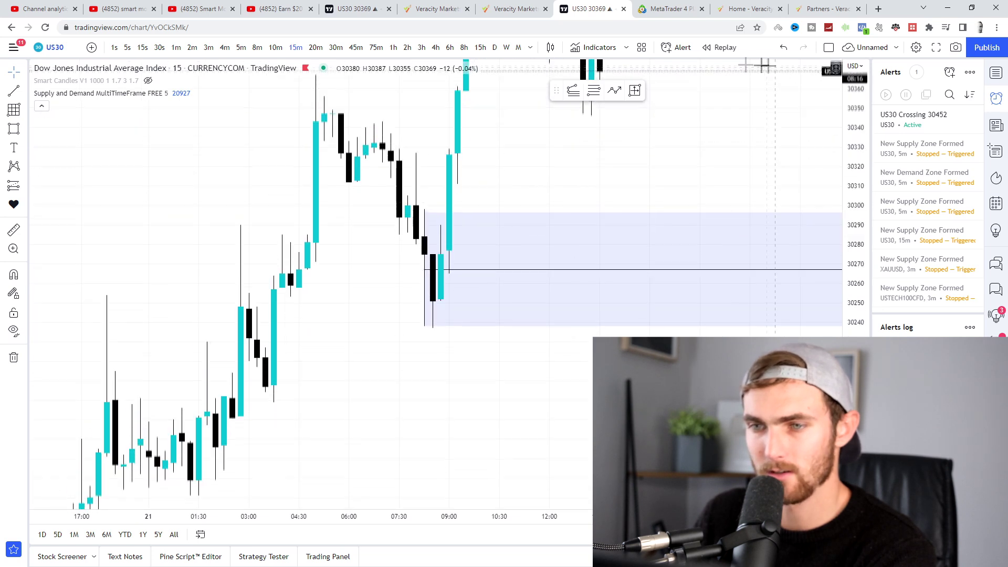
drag(424, 214, 424, 208)
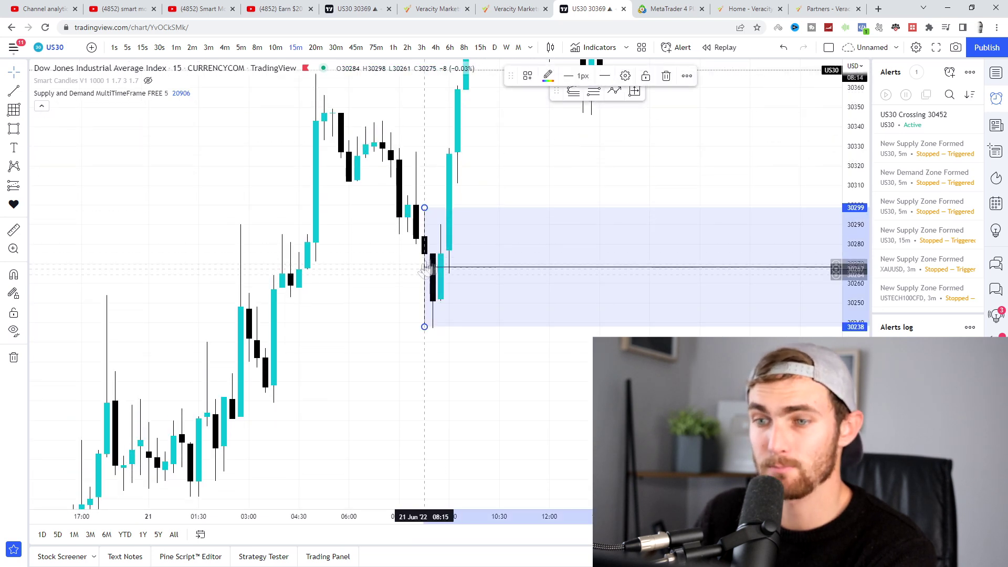
Step: Try stretching the demand zone to 21 Jun 08:00 with its upper edge at 30327 on the 30-second timeframe
scroll(469, 380, up, 4)
drag(400, 385, 691, 416)
scroll(691, 416, up, 4)
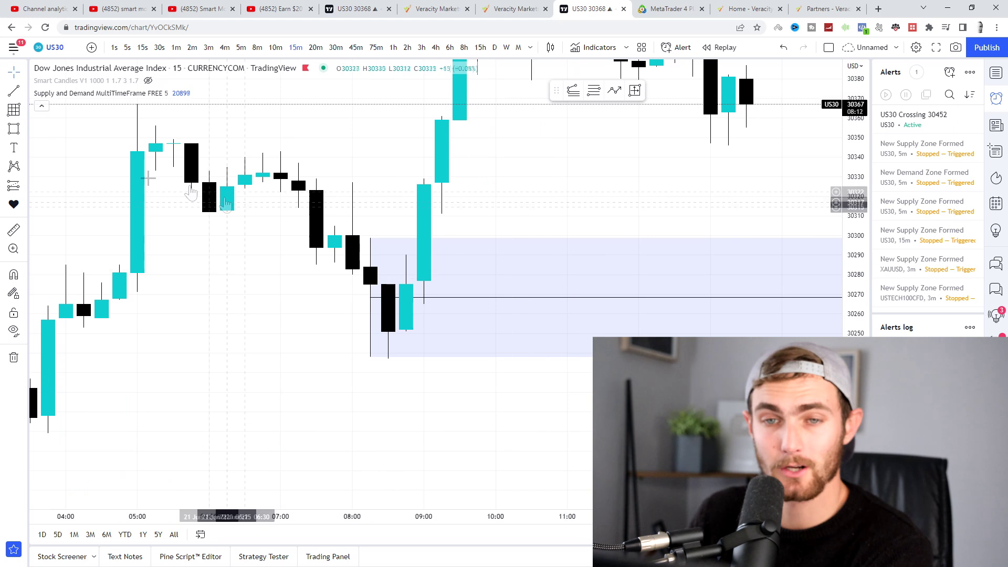
scroll(226, 202, up, 1)
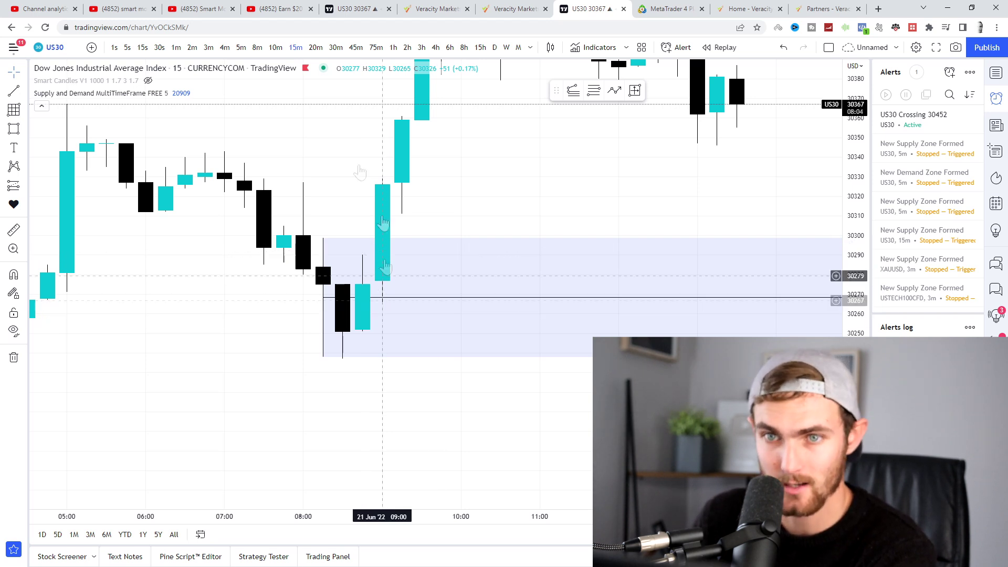
click(159, 48)
scroll(552, 300, down, 3)
drag(483, 391, 577, 437)
drag(298, 284, 299, 230)
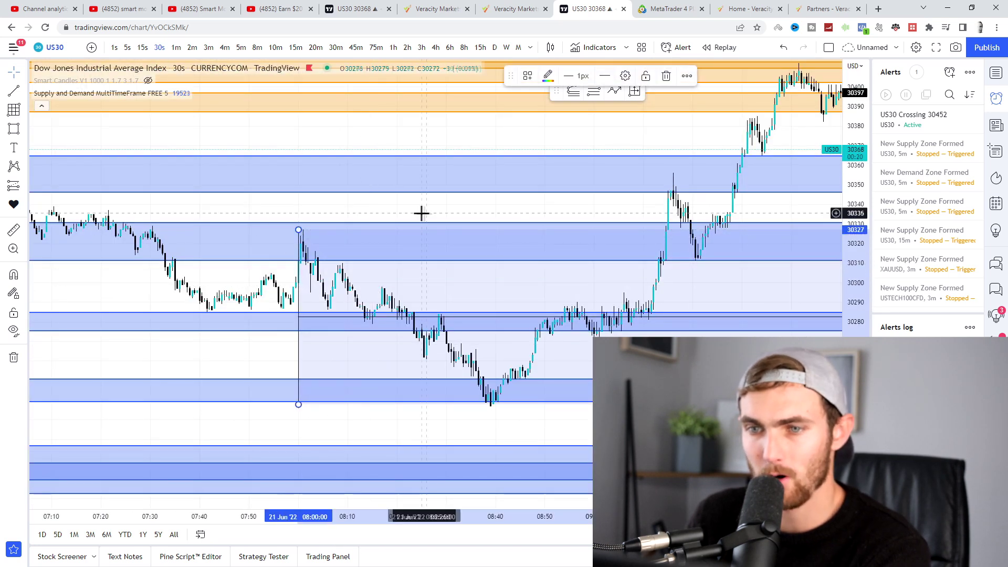
drag(421, 213, 368, 203)
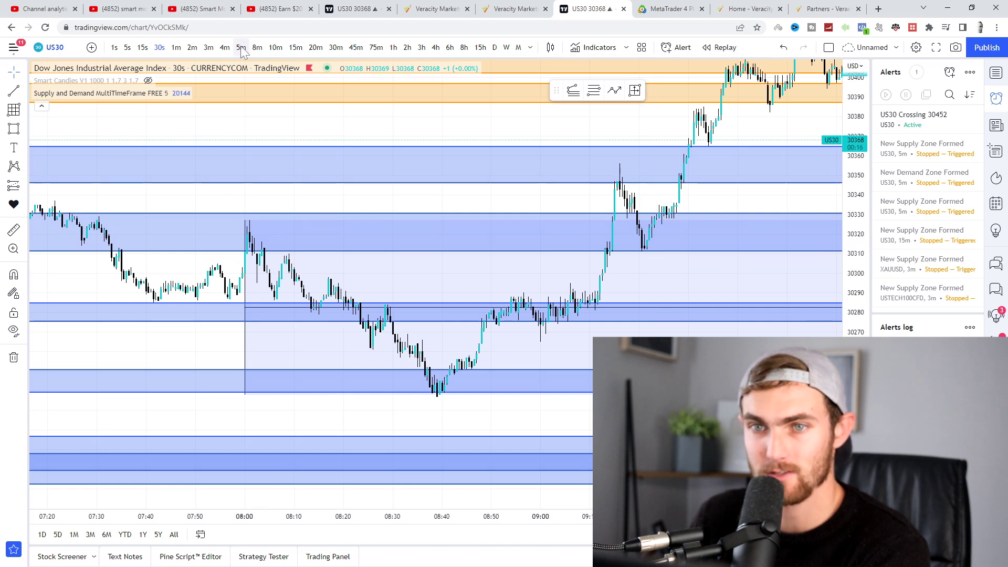
Step: Return to the 15-minute timeframe and draw a supply zone from the 21 Jun 12:30 candle to about 16:30, between 30419 and 30387
click(295, 47)
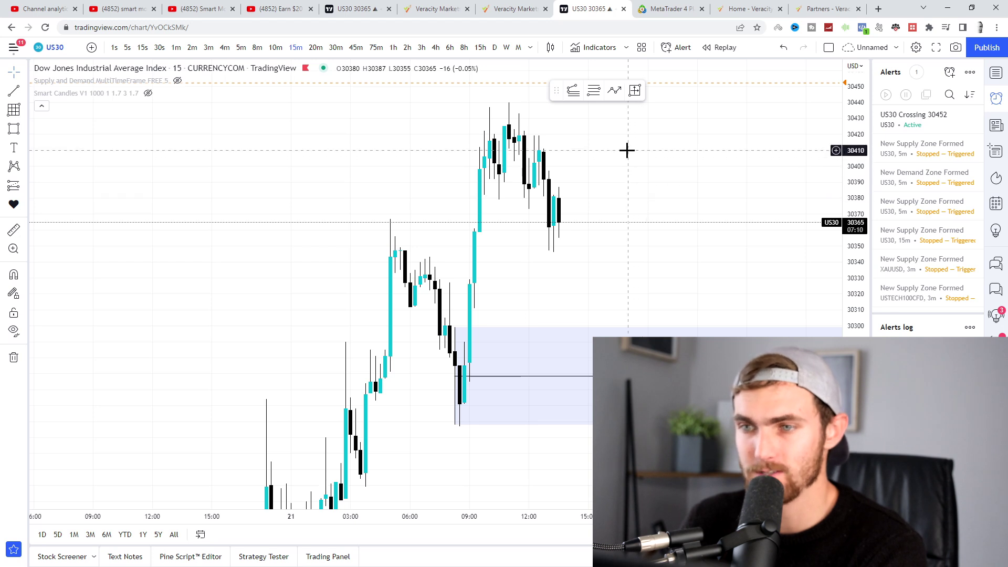
scroll(576, 192, up, 4)
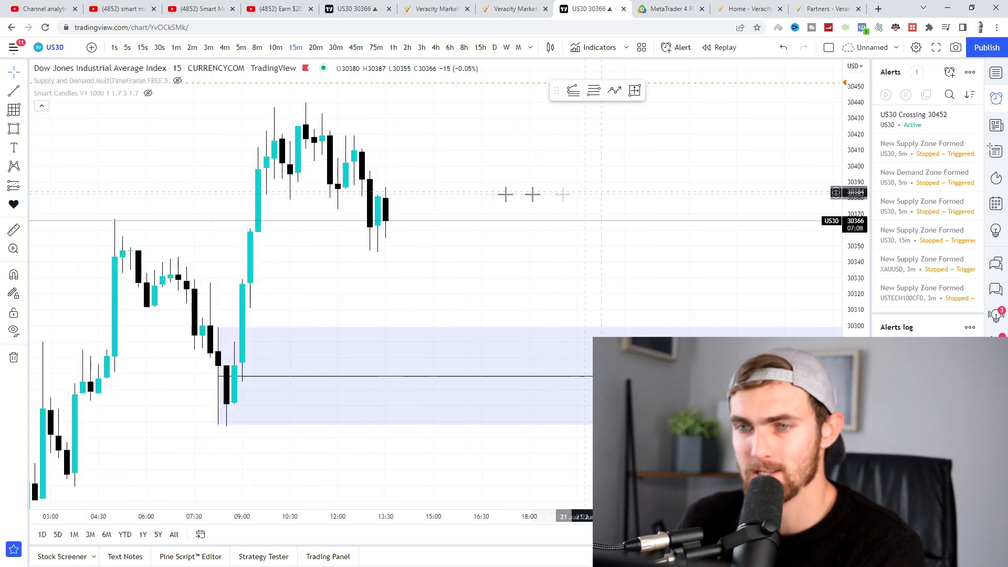
drag(502, 193, 756, 281)
scroll(684, 262, up, 5)
click(11, 110)
scroll(373, 234, up, 3)
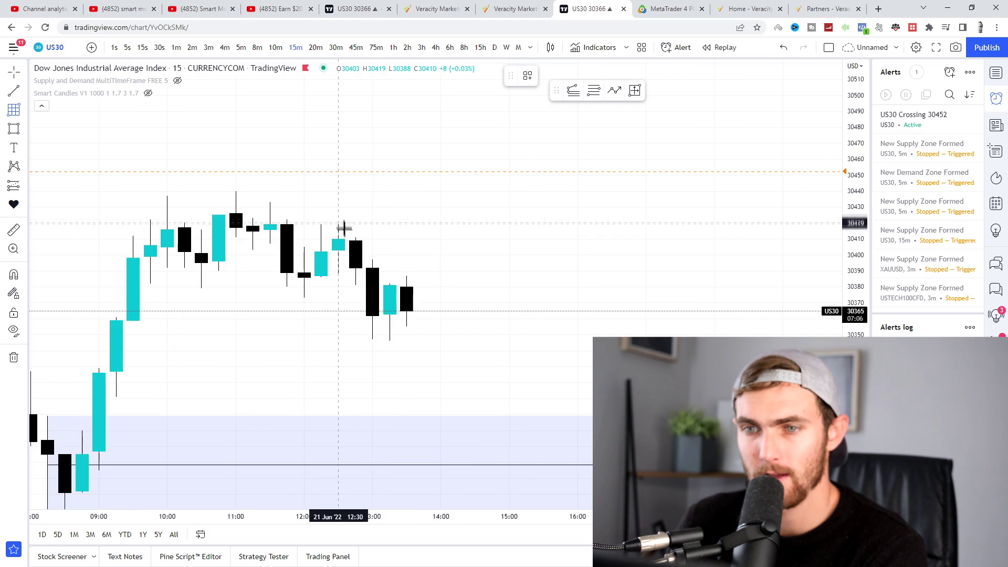
mouse_move(337, 226)
mouse_down()
mouse_move(542, 278)
mouse_move(611, 276)
mouse_up()
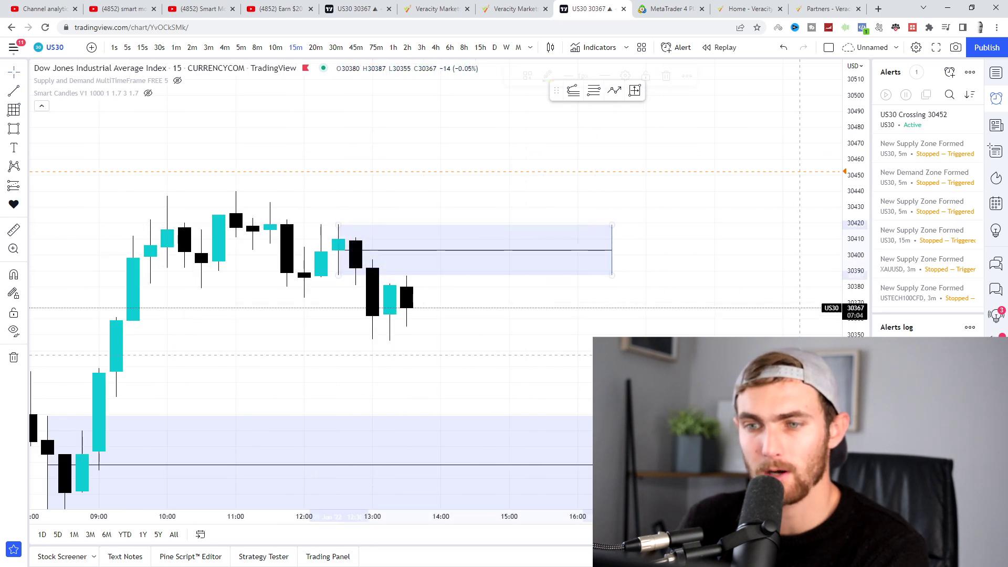
drag(497, 273, 582, 247)
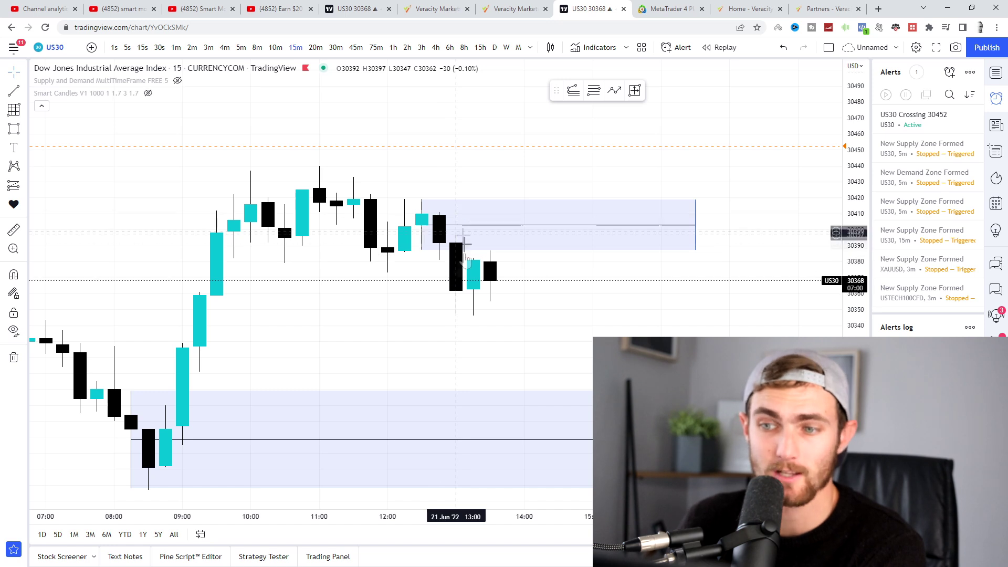
click(502, 231)
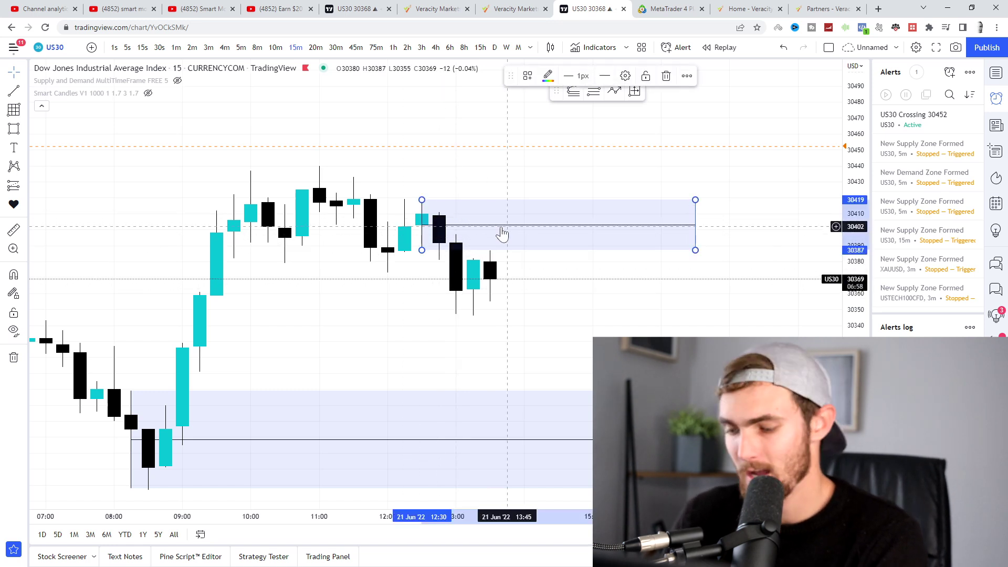
Step: Examine the 16 Jun sell-off candles around 08:30 to 09:15, near 30450 to 30500, on the 15-minute chart
scroll(530, 231, down, 10)
drag(855, 383, 854, 404)
scroll(417, 241, up, 4)
drag(257, 259, 818, 350)
scroll(358, 236, up, 3)
drag(322, 258, 756, 203)
scroll(483, 203, up, 7)
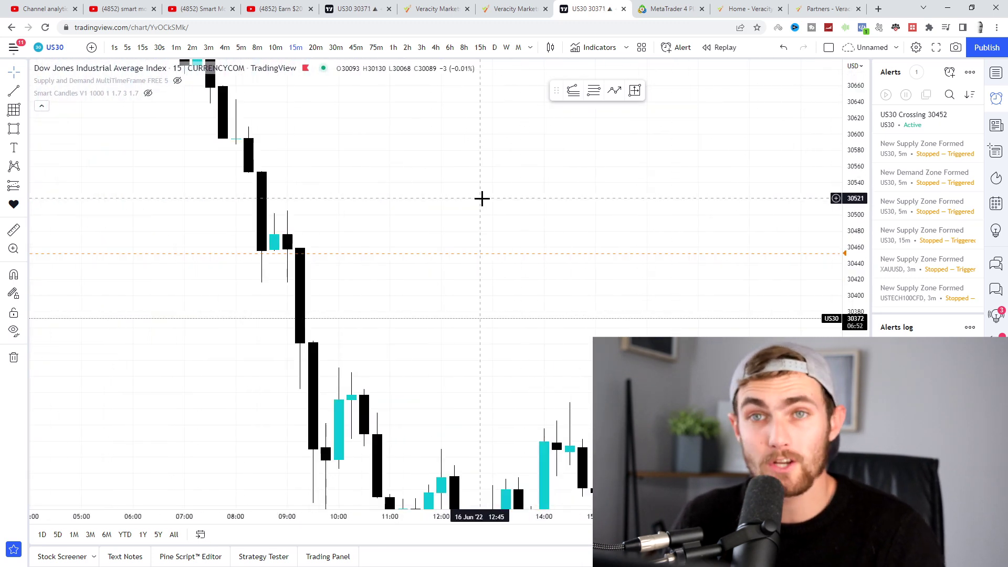
drag(482, 199, 754, 213)
drag(854, 320, 855, 184)
drag(546, 138, 267, 196)
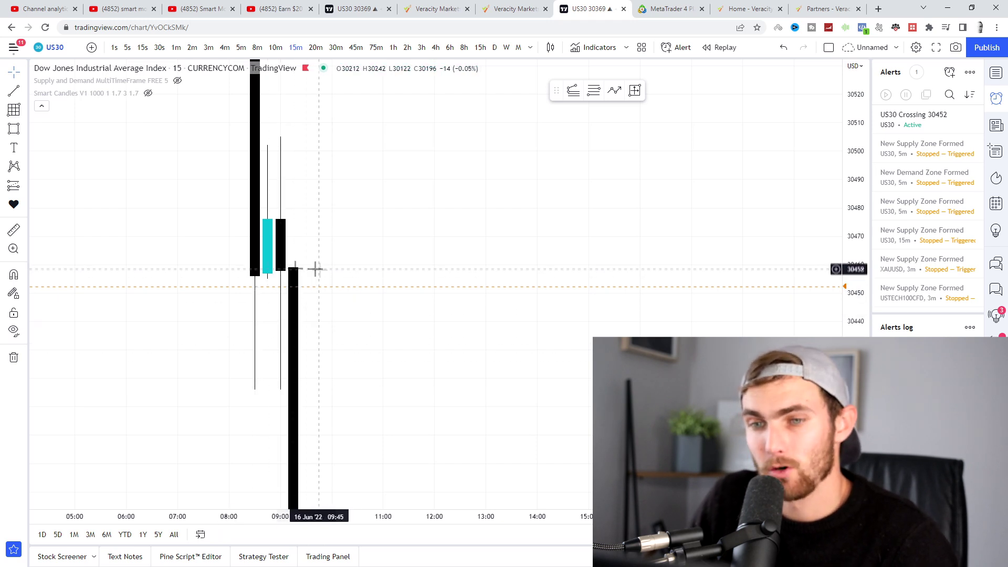
Step: Draw a supply zone from the 16 Jun 08:00 candle, between 30643 and 30577
scroll(817, 268, down, 1)
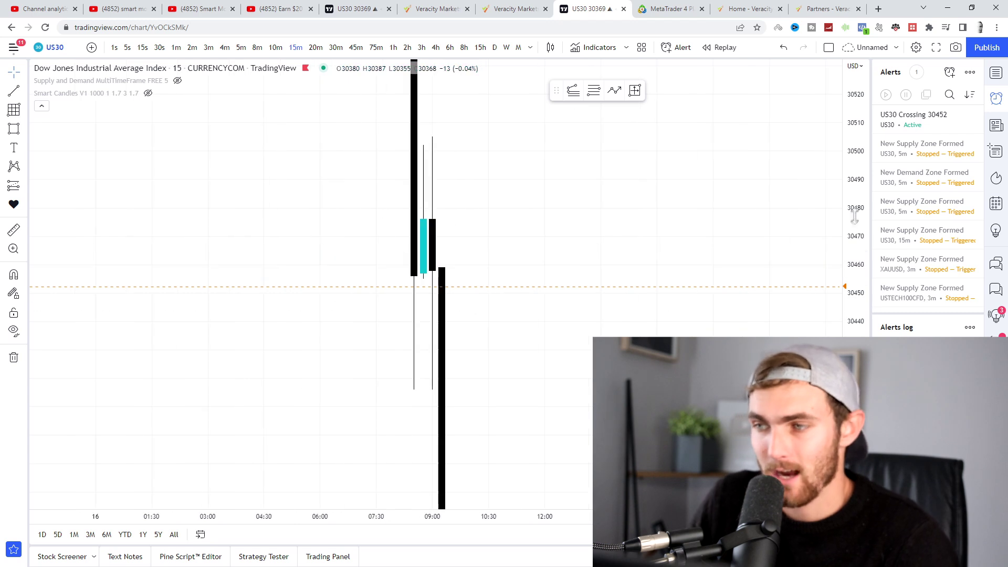
drag(495, 208, 497, 264)
scroll(497, 274, up, 5)
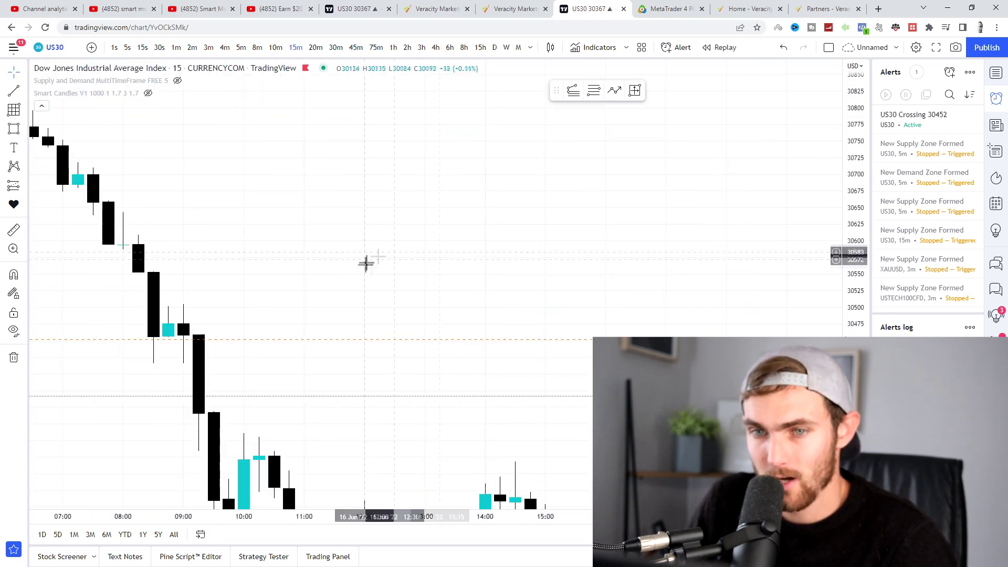
drag(365, 263, 611, 247)
scroll(534, 218, up, 1)
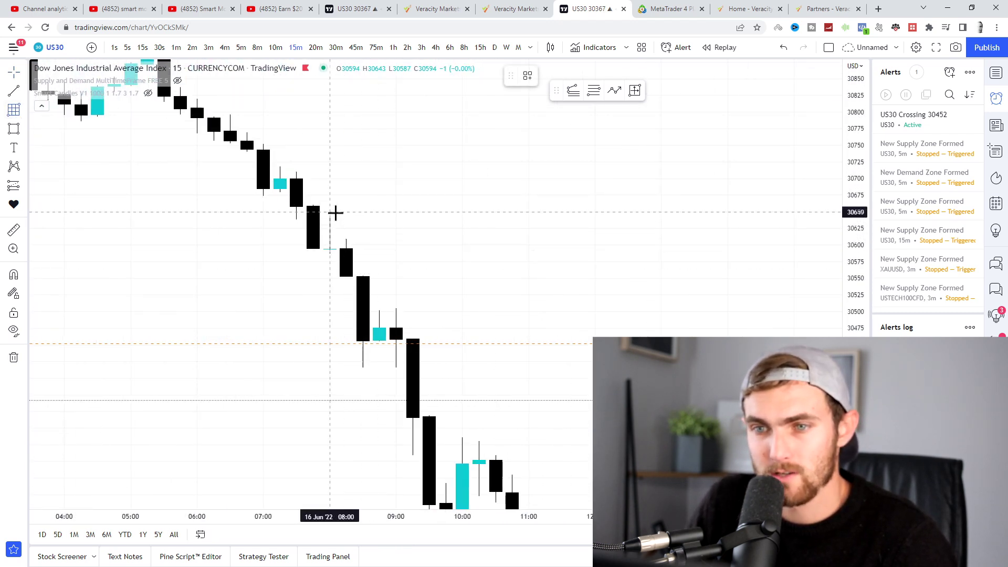
mouse_move(329, 216)
mouse_down()
mouse_move(788, 246)
mouse_move(804, 255)
mouse_up()
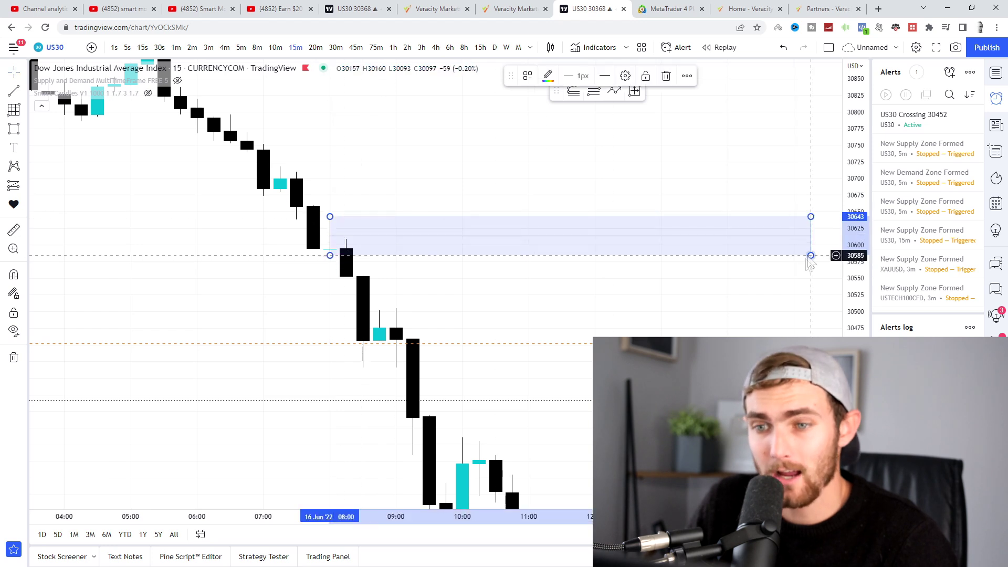
click(338, 256)
Step: Extend the 16 Jun 08:00 zone past the current price and apply the SUPPLY ZONE template to it
drag(623, 313, 412, 337)
scroll(383, 302, down, 2)
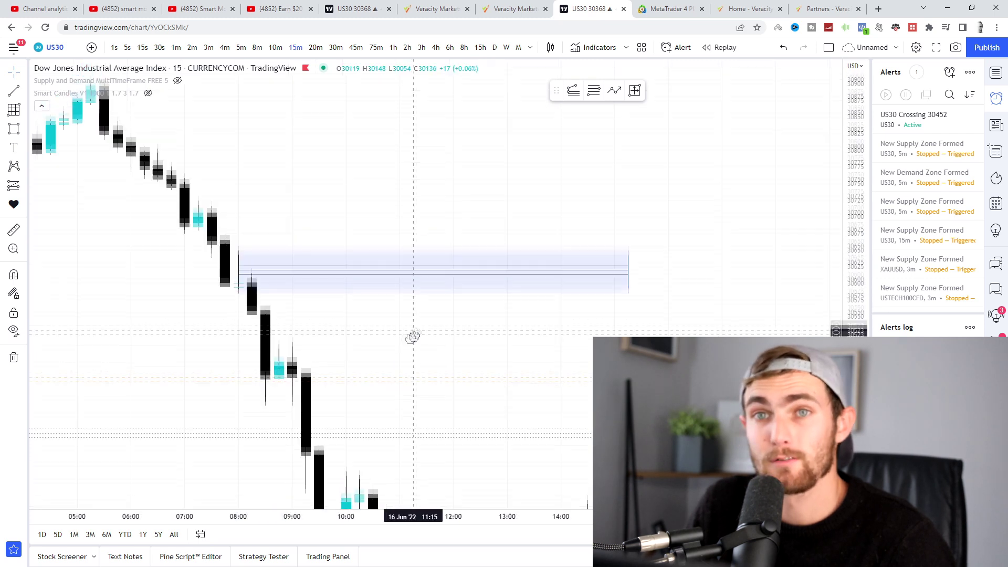
scroll(570, 308, down, 3)
drag(579, 330, 403, 242)
scroll(263, 212, down, 3)
scroll(351, 217, down, 3)
drag(444, 209, 828, 212)
drag(165, 211, 573, 204)
right_click(544, 190)
mouse_move(559, 196)
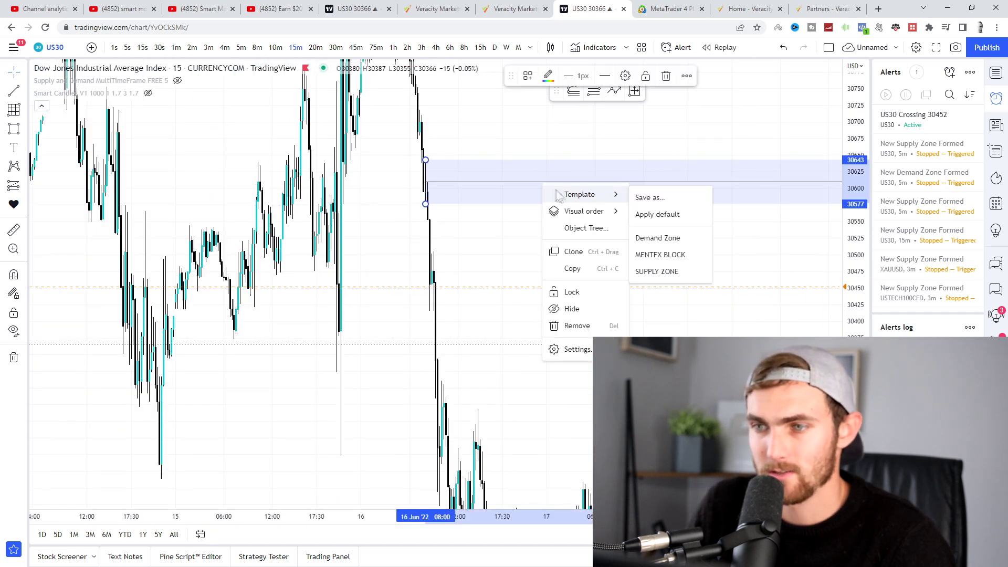
click(657, 271)
Step: Draw a supply zone from the 16 Jun 07:15 candle, between 30719 and 30673, and extend it past the current price
scroll(561, 252, up, 5)
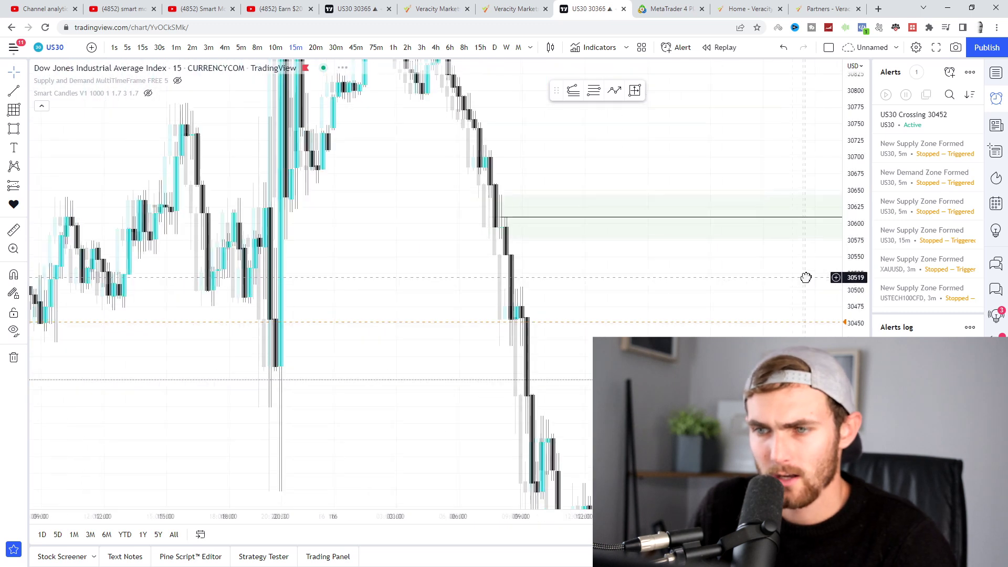
drag(490, 301, 524, 368)
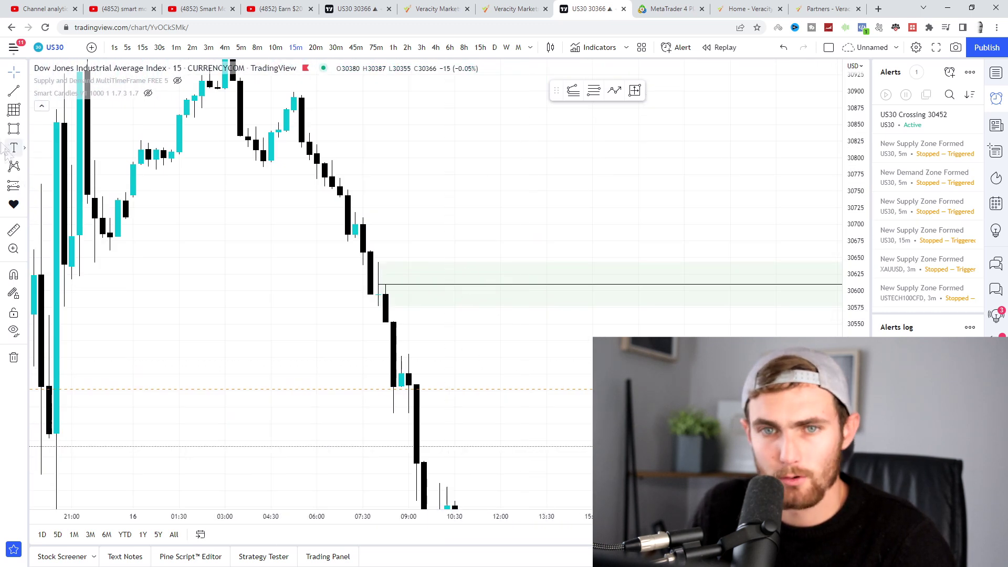
drag(355, 211, 722, 242)
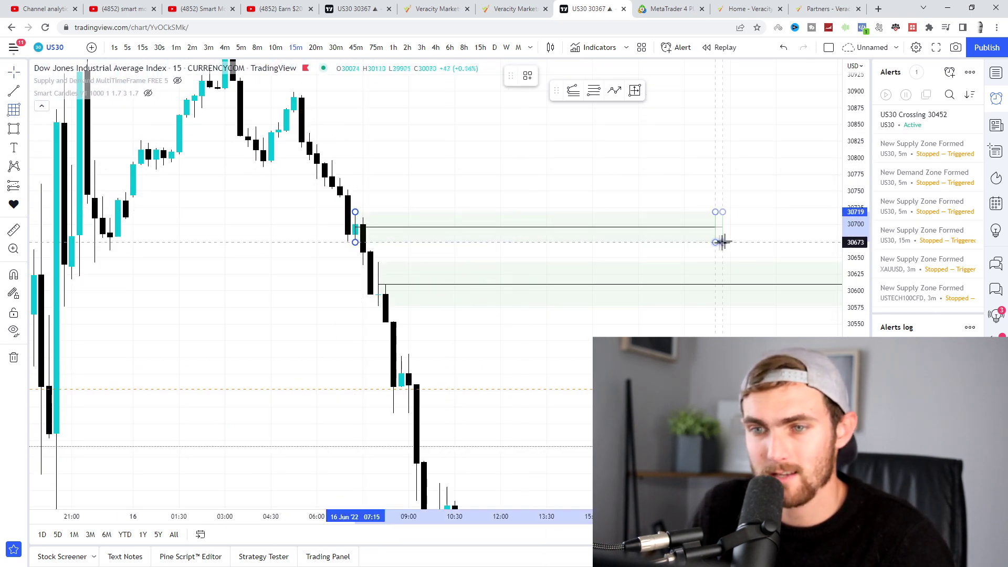
click(733, 252)
scroll(733, 252, down, 5)
drag(683, 347, 392, 278)
scroll(698, 283, down, 6)
drag(698, 283, 368, 326)
scroll(394, 197, down, 5)
Step: Draw a supply zone from the 16 Jun swing high around 05:00, between about 30900 and 30840, and extend it past the current price
drag(574, 216, 649, 231)
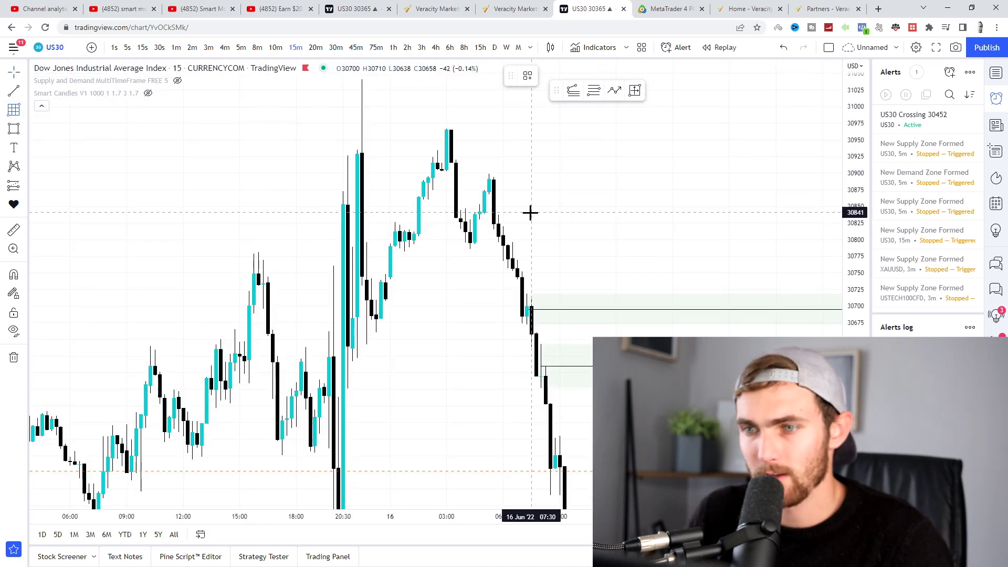
drag(484, 213, 715, 171)
click(733, 174)
drag(724, 263, 221, 241)
scroll(428, 229, down, 6)
drag(683, 248, 252, 237)
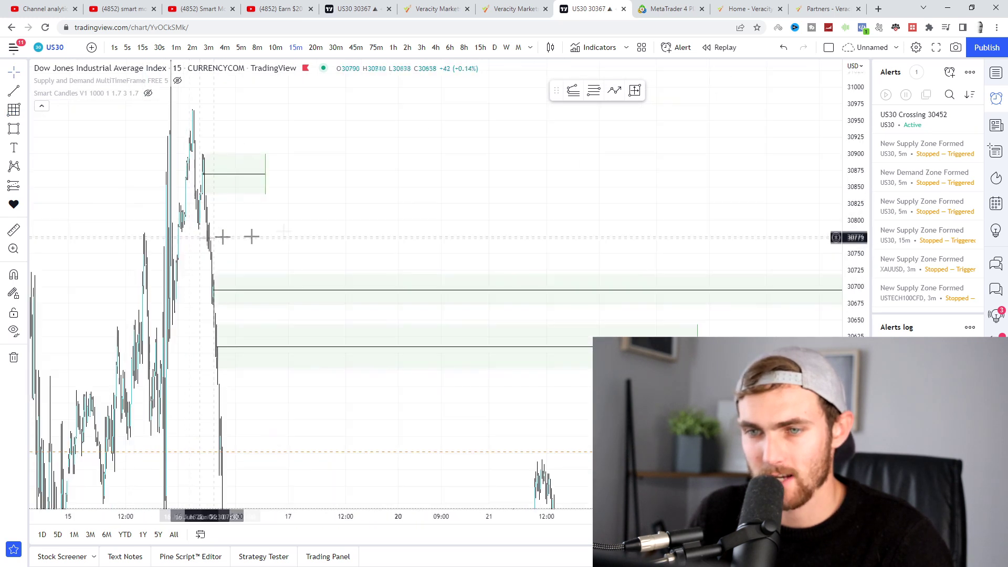
scroll(251, 237, down, 5)
drag(501, 194, 832, 196)
drag(721, 278, 513, 276)
Step: Draw a supply zone from the 16 Jun peak around 03:00, between about 30967 and 30903, and extend it past the current price
drag(549, 227, 683, 378)
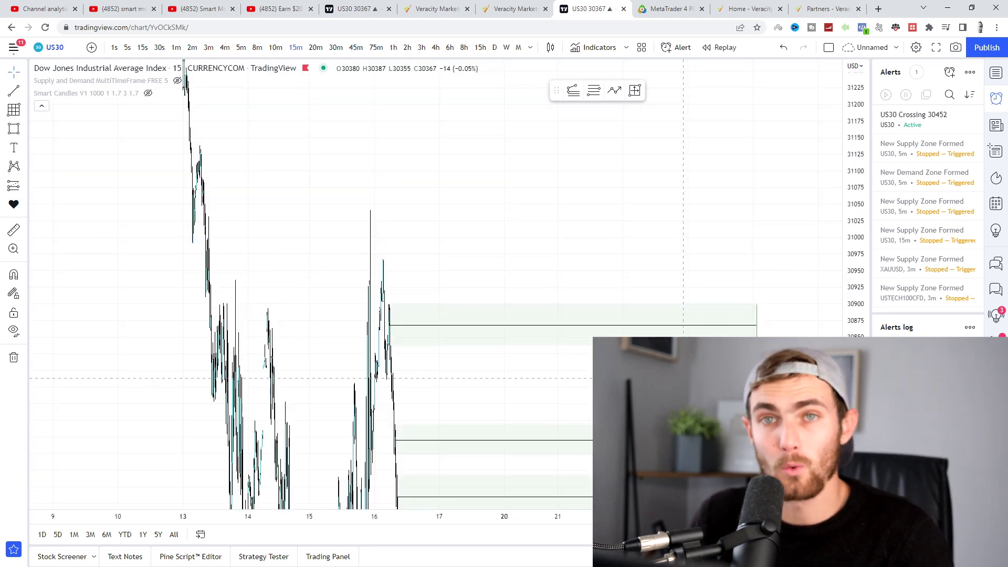
scroll(360, 259, up, 4)
drag(347, 259, 730, 268)
scroll(572, 301, up, 6)
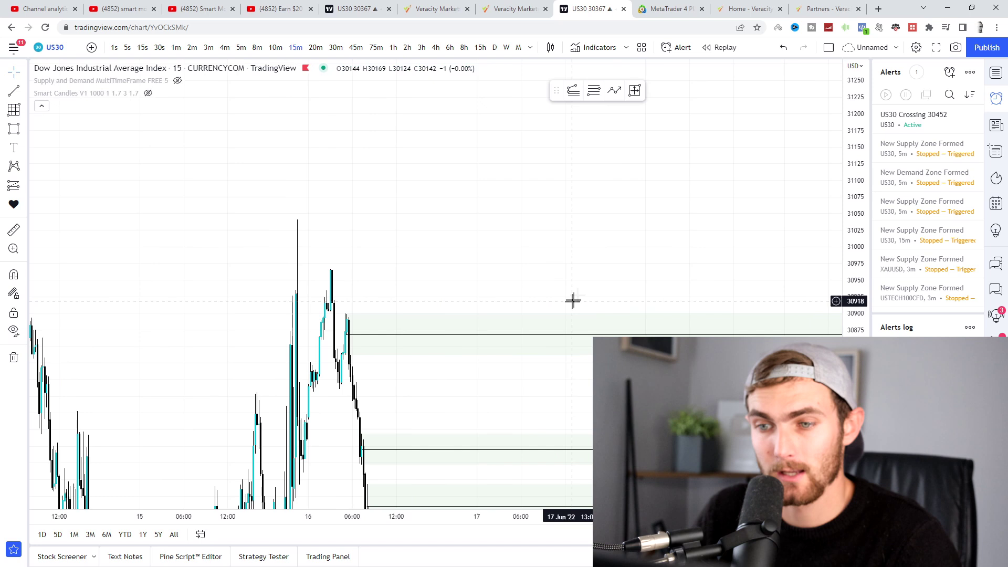
scroll(252, 244, up, 2)
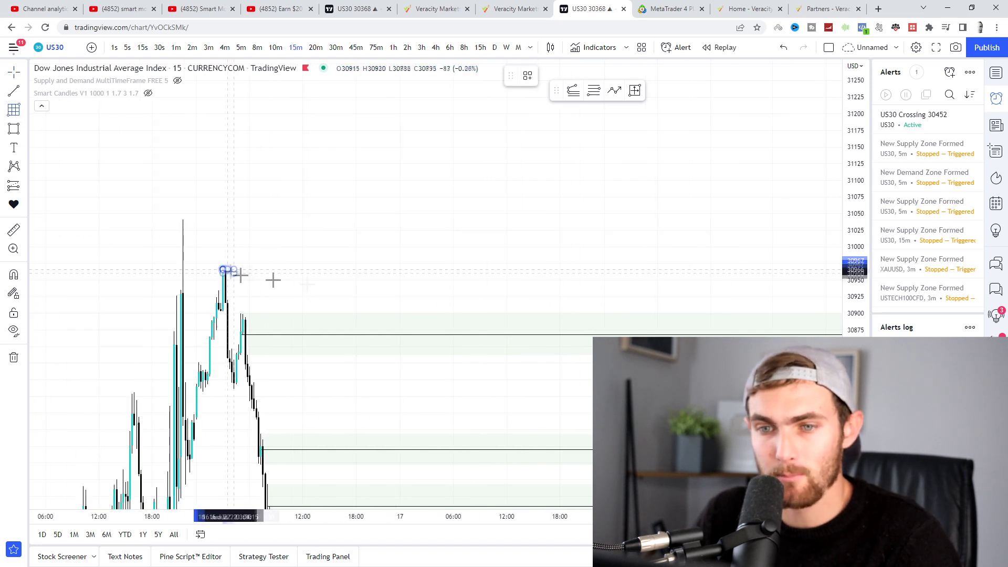
click(726, 310)
click(671, 207)
scroll(703, 213, down, 2)
drag(735, 218, 399, 181)
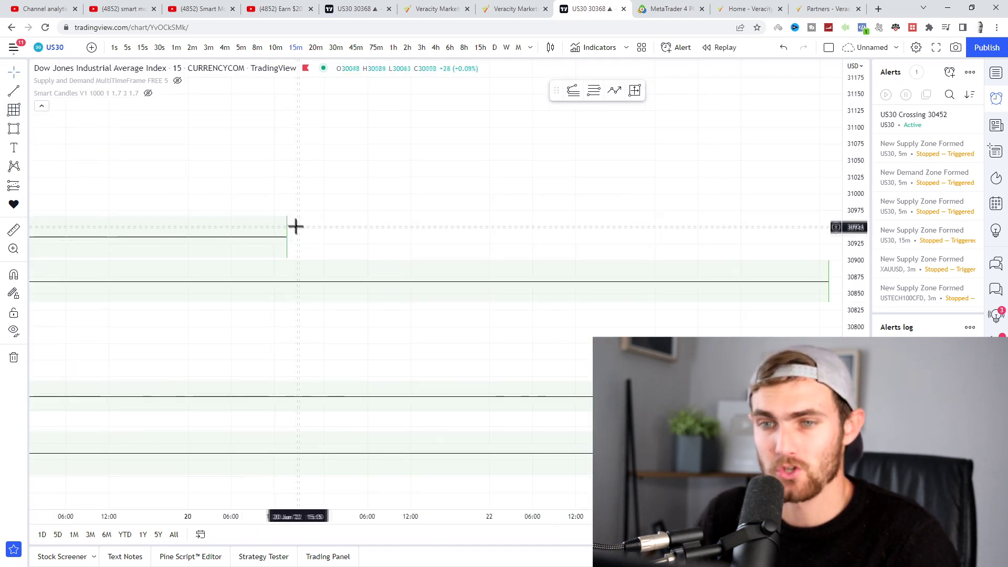
drag(286, 258, 735, 216)
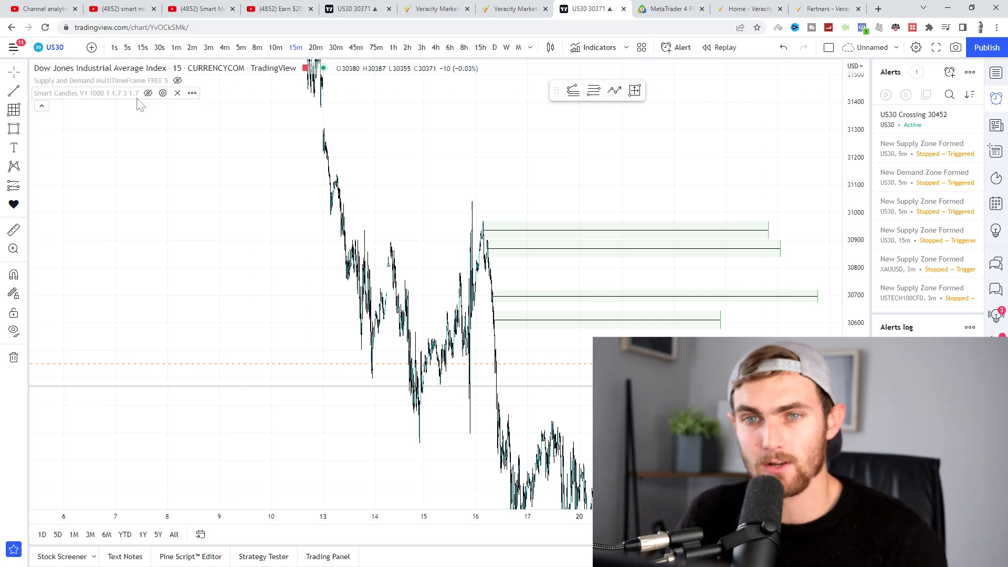
Step: Show the Supply and Demand MultiTimeFrame FREE indicator and enlarge the chart around the current price
click(177, 80)
scroll(275, 228, up, 3)
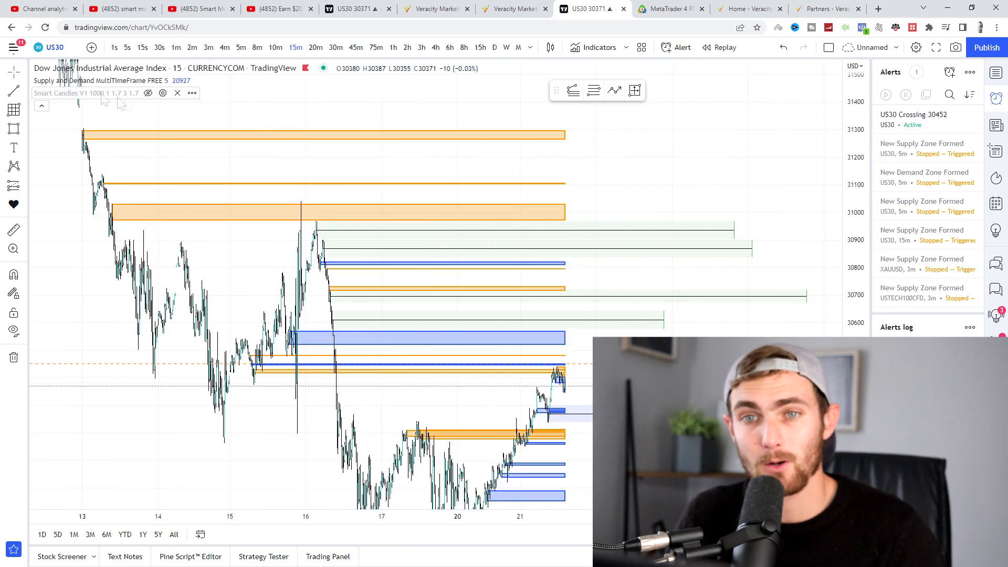
scroll(542, 298, up, 3)
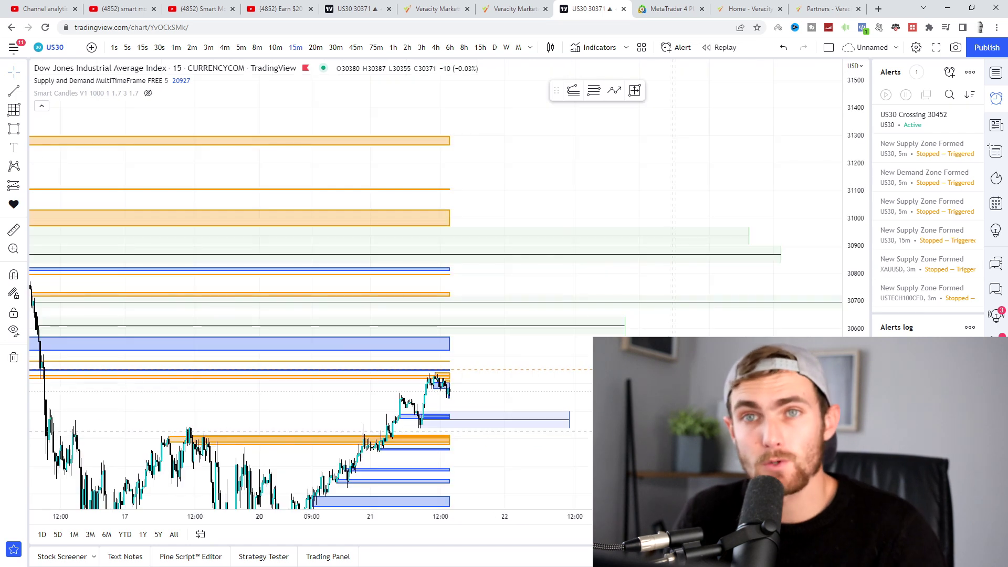
drag(855, 435, 854, 241)
drag(651, 446, 801, 206)
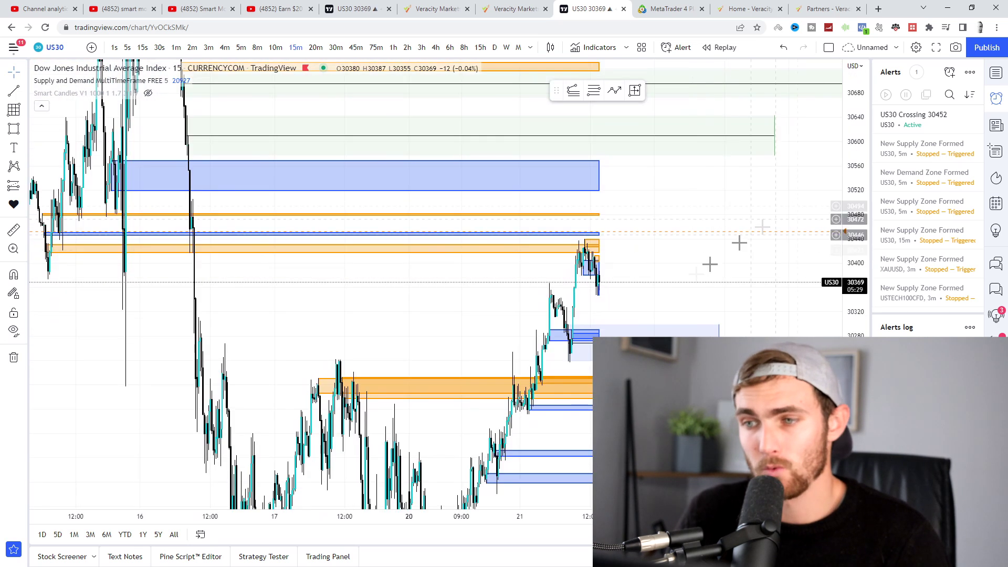
Step: Compare the indicator's supply and demand zones with the hand-drawn zones around the current price on 21 Jun
scroll(613, 210, down, 3)
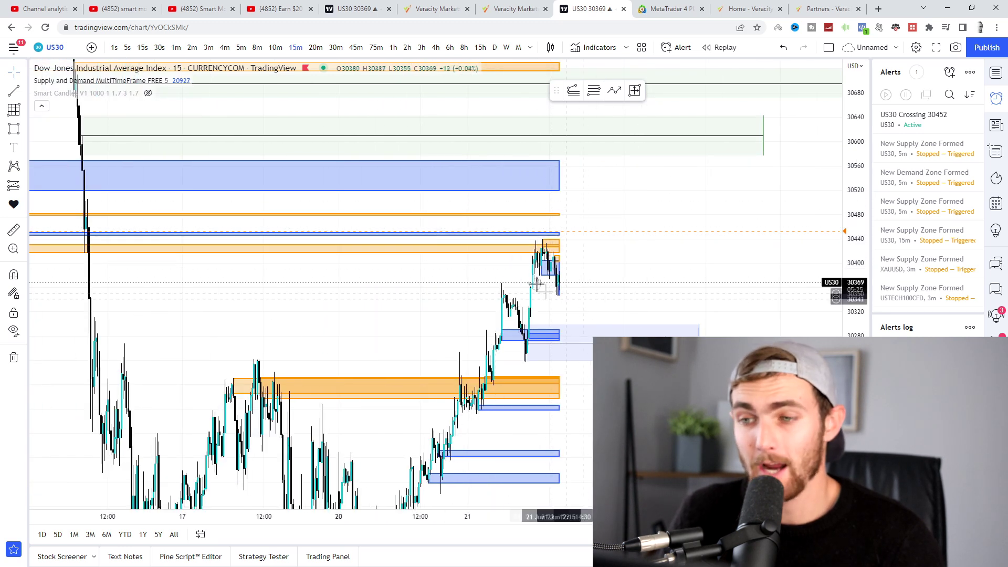
scroll(533, 278, up, 3)
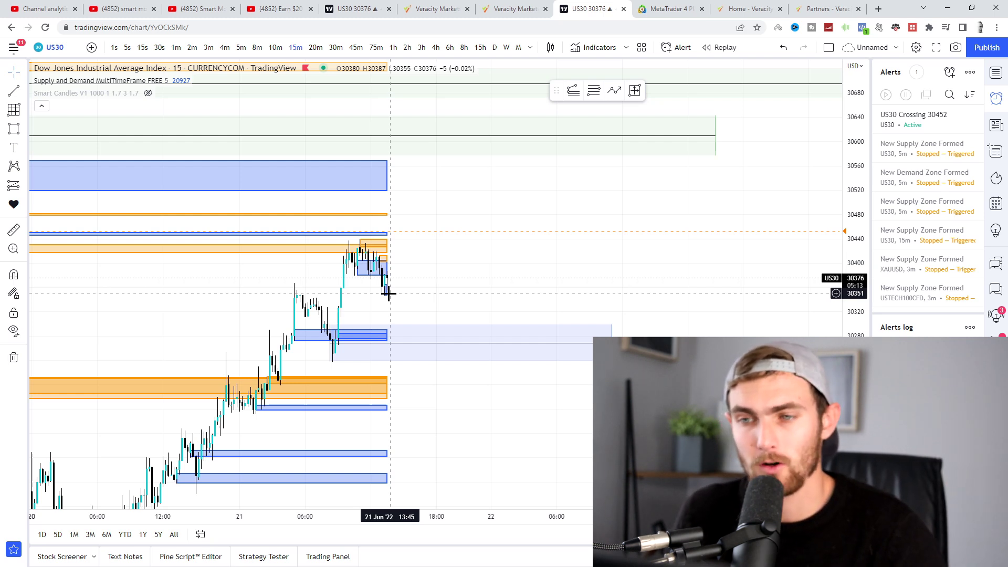
scroll(500, 287, up, 1)
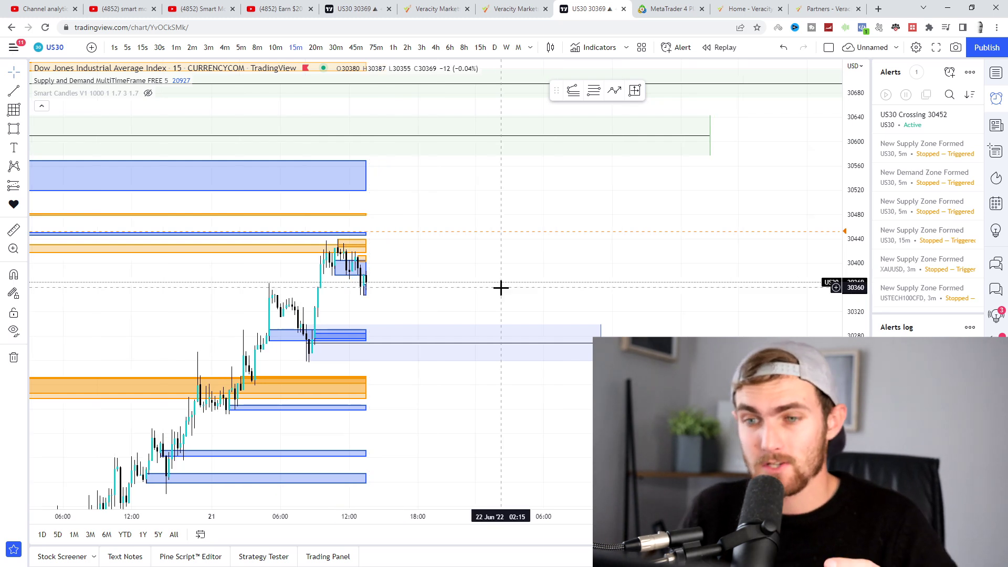
scroll(509, 313, down, 4)
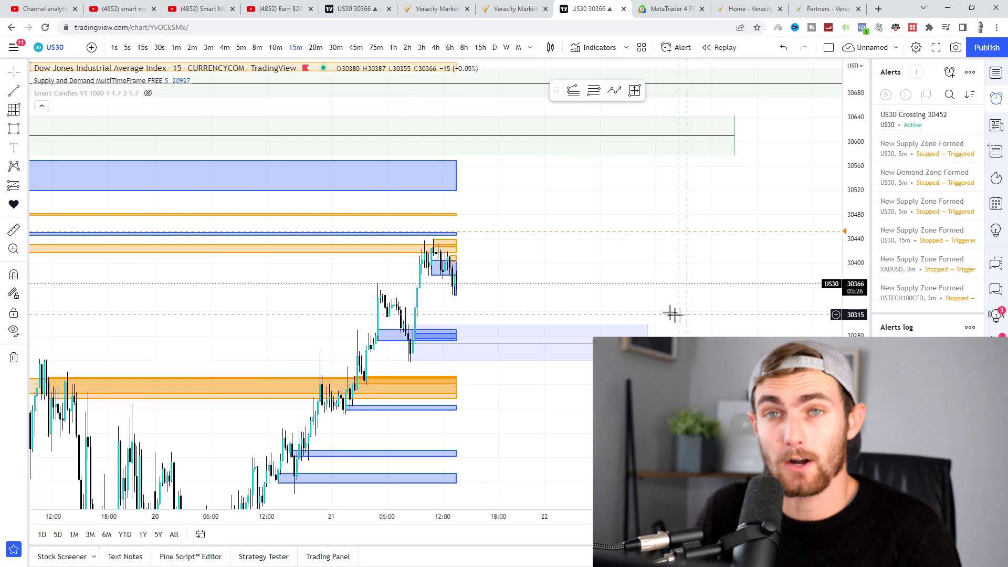
mouse_move(128, 90)
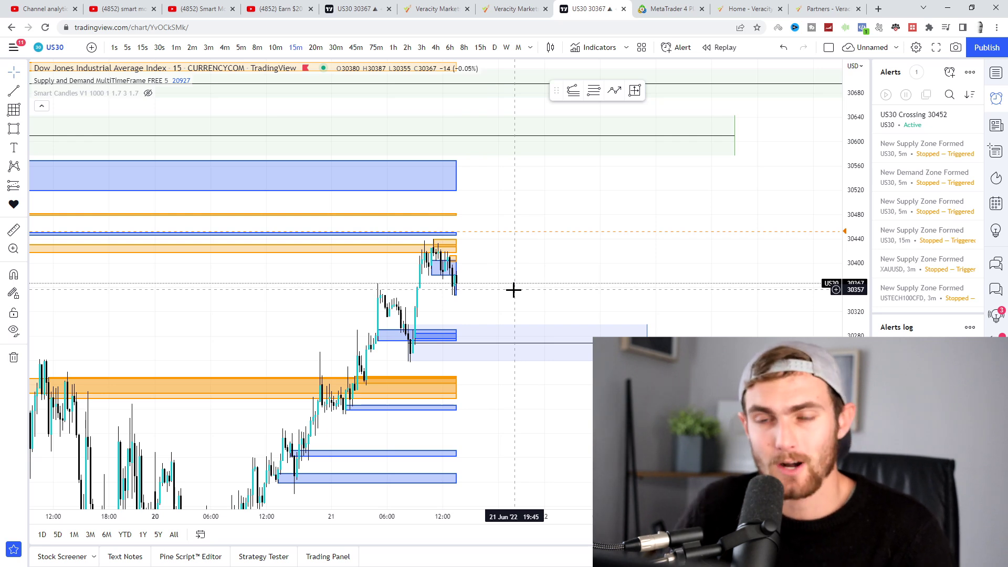
scroll(686, 260, down, 4)
scroll(686, 294, up, 6)
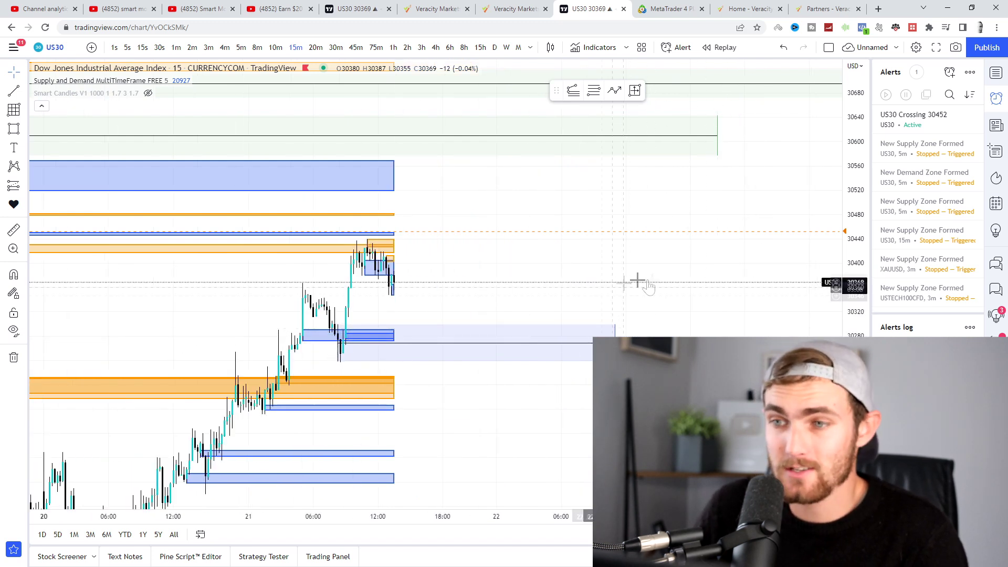
scroll(491, 289, down, 2)
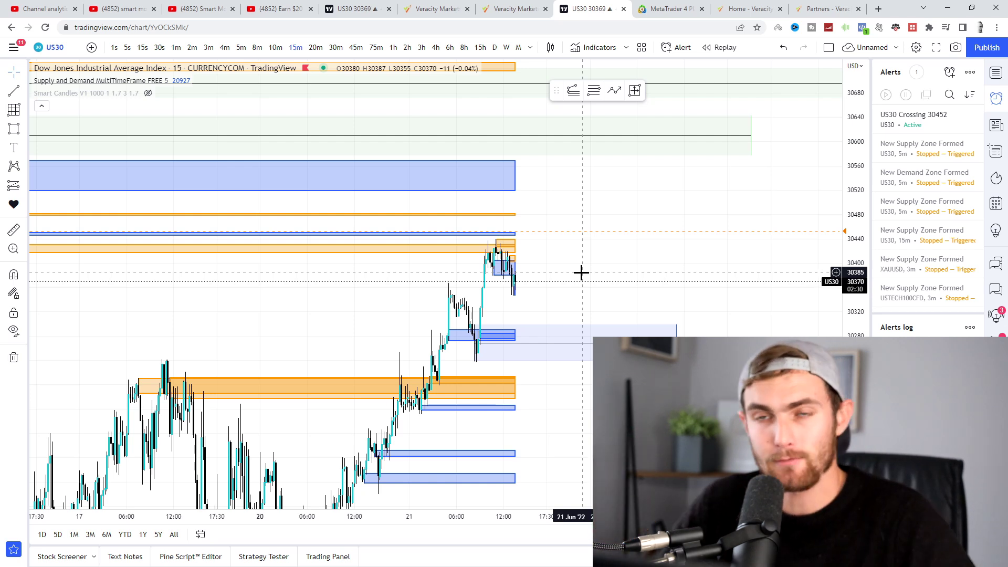
Step: Go back to early May and draw a demand zone from the 2 May low, between about 32730 and 32480
scroll(593, 259, down, 5)
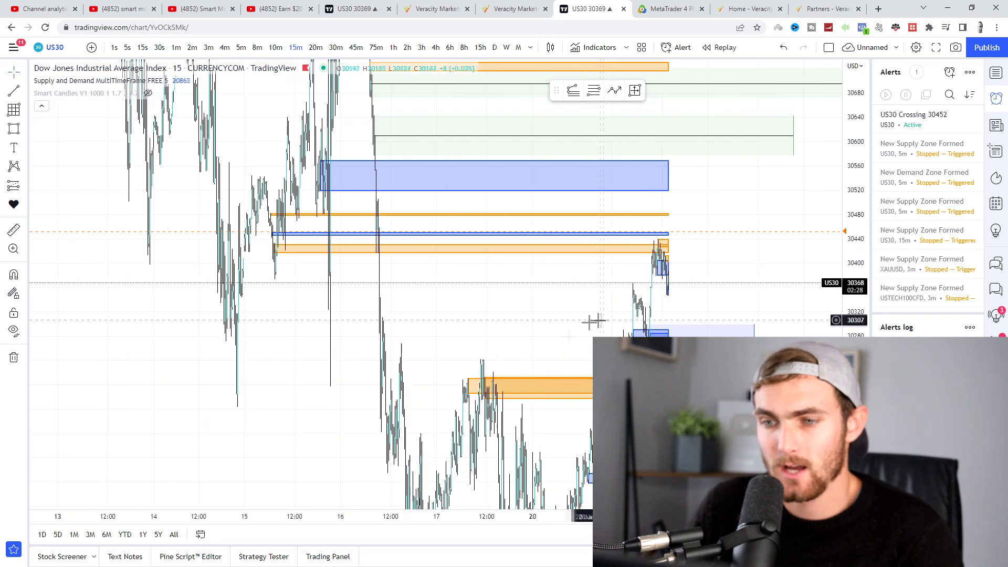
drag(540, 350, 621, 483)
scroll(621, 482, down, 4)
drag(864, 207, 864, 499)
scroll(372, 252, down, 4)
drag(373, 252, 547, 515)
scroll(544, 410, left, 15)
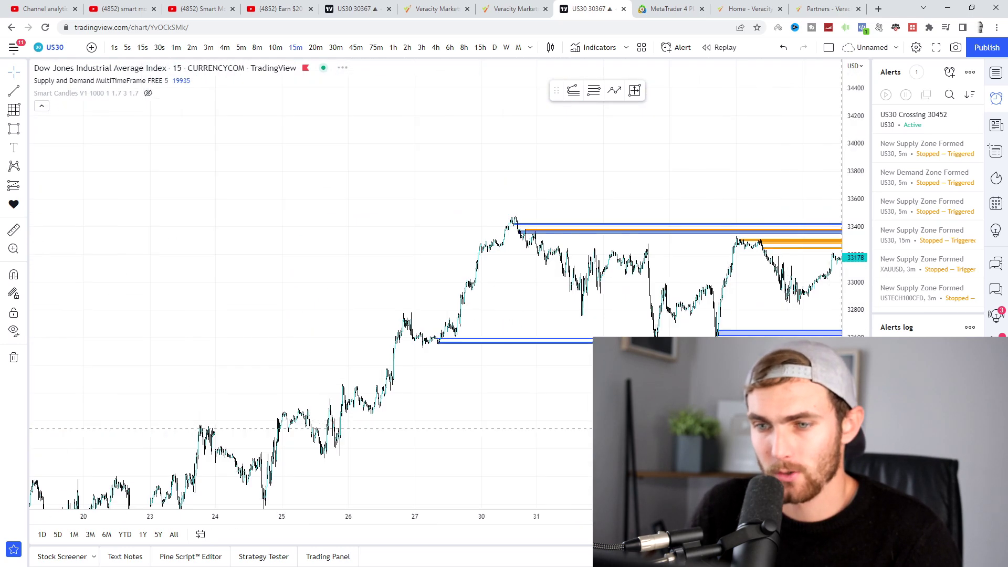
drag(566, 253, 983, 426)
drag(468, 390, 873, 384)
scroll(596, 383, up, 8)
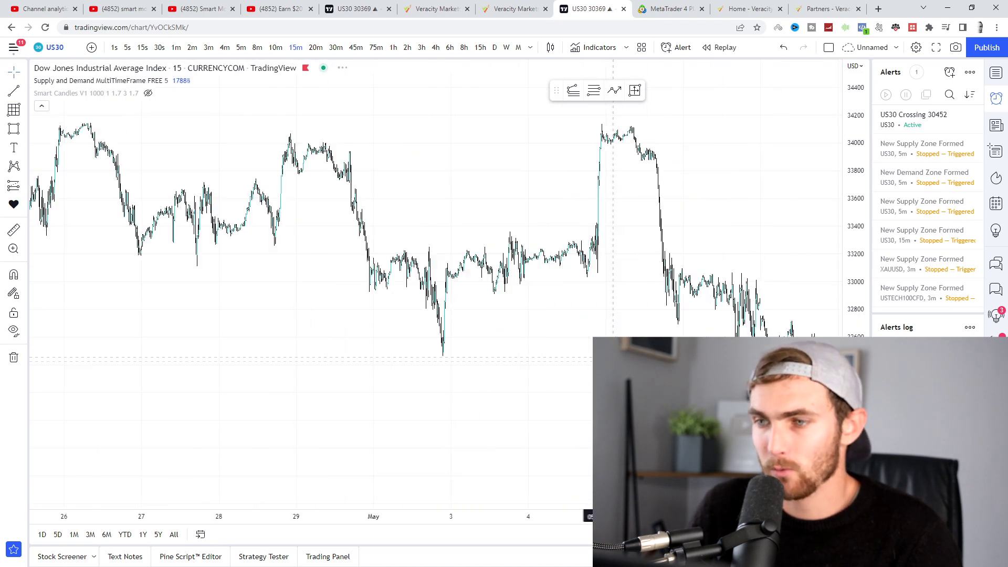
scroll(812, 207, up, 8)
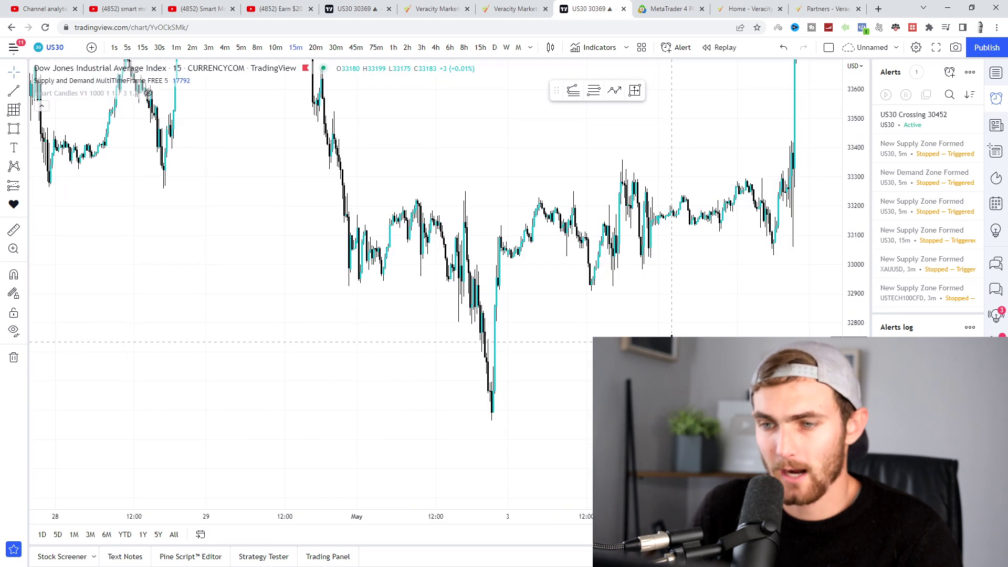
scroll(290, 349, up, 2)
click(273, 339)
click(795, 417)
Step: Extend the right edge of the 2 May demand zone beyond 5 May
drag(692, 425, 282, 403)
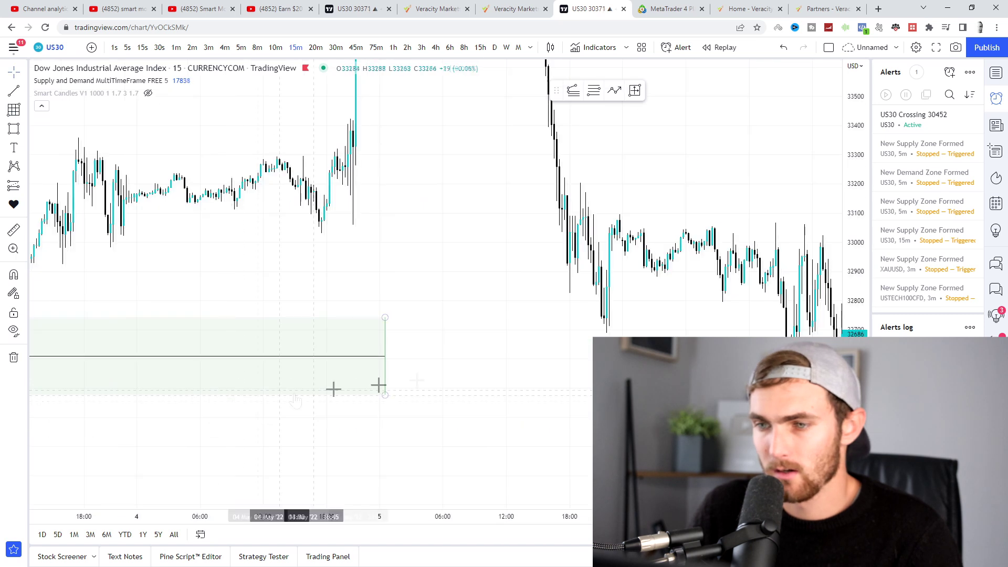
scroll(399, 382, down, 3)
drag(509, 318, 745, 321)
Step: Draw a supply zone from the 29 Apr sell-off to the 5 May drop, between about 33660 and 33520
drag(367, 341, 541, 432)
scroll(441, 246, down, 2)
scroll(362, 219, up, 1)
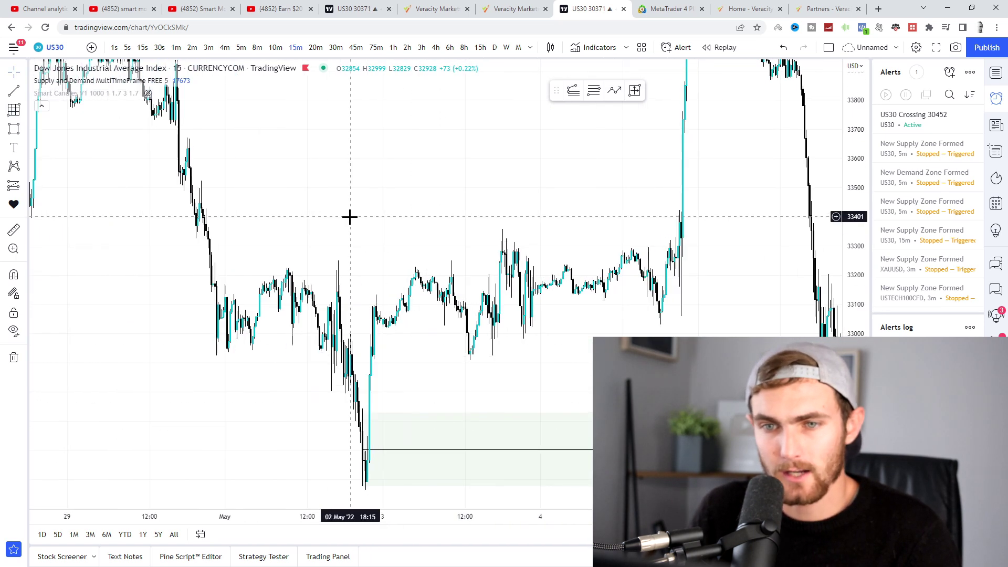
click(13, 109)
click(187, 139)
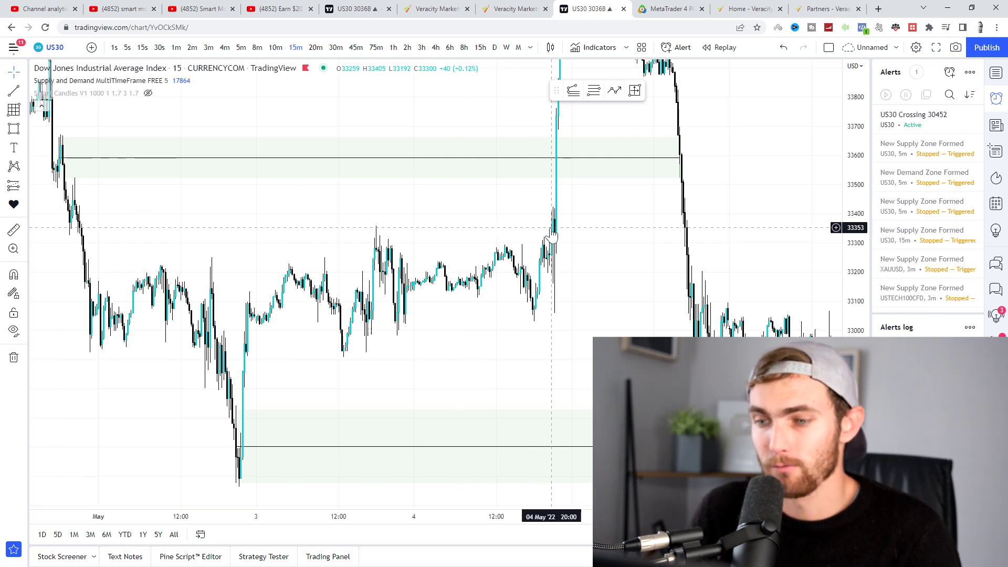
Step: Examine the price action between the 2 May demand zone and the 29 Apr supply zone up to 5 May
scroll(538, 246, down, 2)
scroll(520, 245, up, 2)
drag(433, 236, 345, 183)
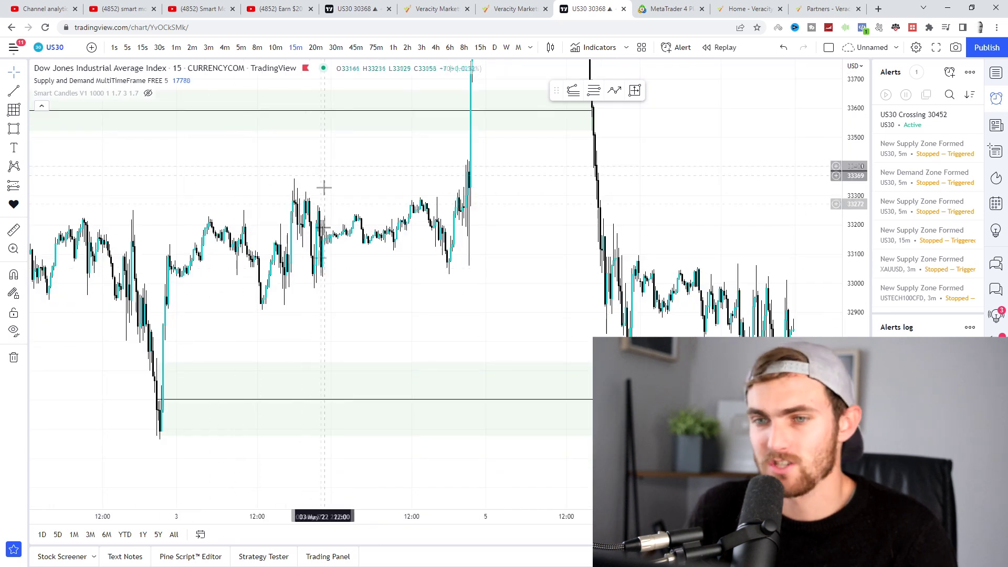
drag(617, 199, 632, 443)
scroll(632, 442, down, 3)
drag(461, 420, 416, 369)
scroll(654, 66, up, 1)
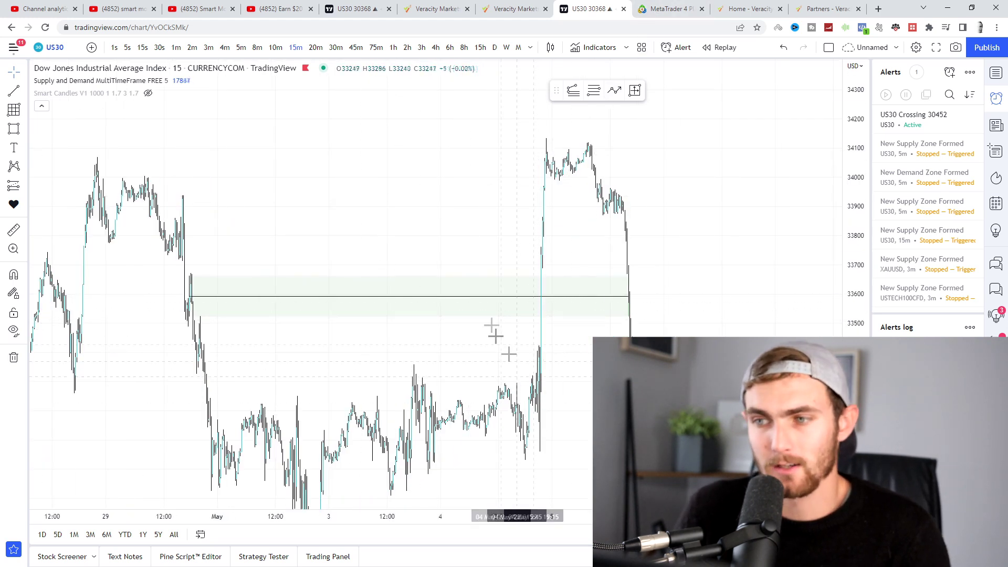
Step: Examine how price rallies and sells off through the 29 Apr supply zone on 4 and 5 May
scroll(508, 344, up, 4)
drag(557, 266, 632, 345)
scroll(604, 339, up, 3)
scroll(582, 336, down, 2)
drag(593, 295, 554, 222)
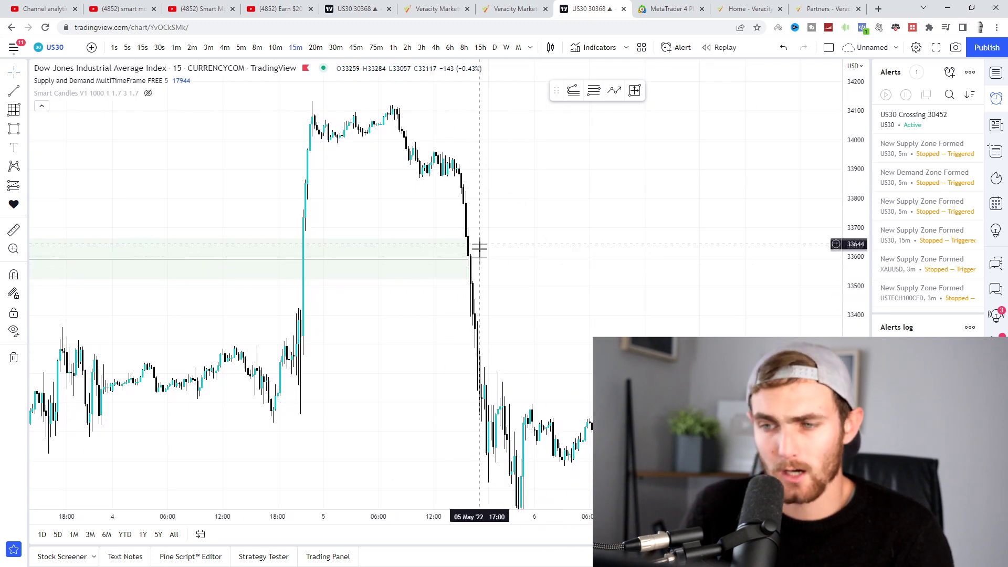
drag(475, 269, 581, 331)
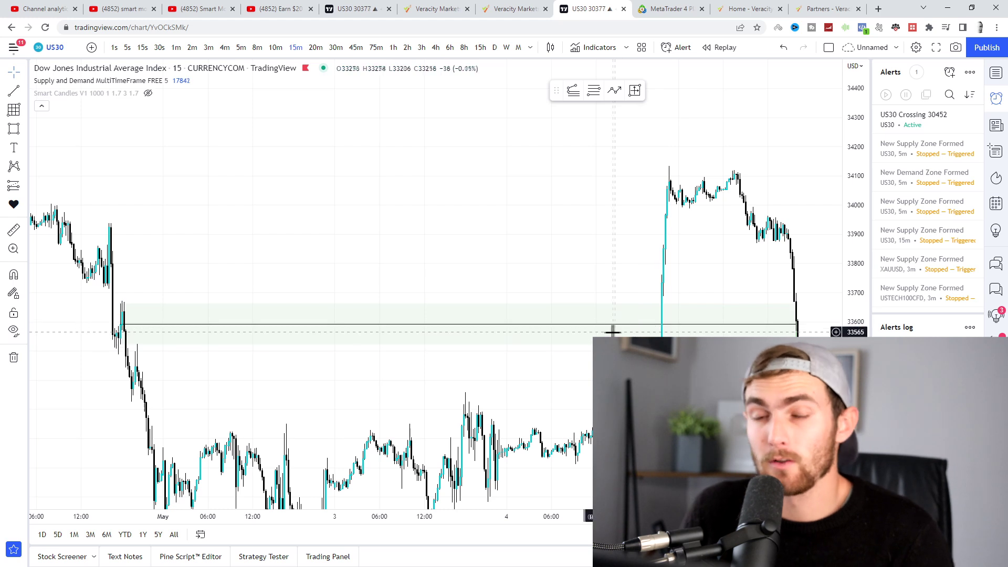
drag(567, 264, 486, 233)
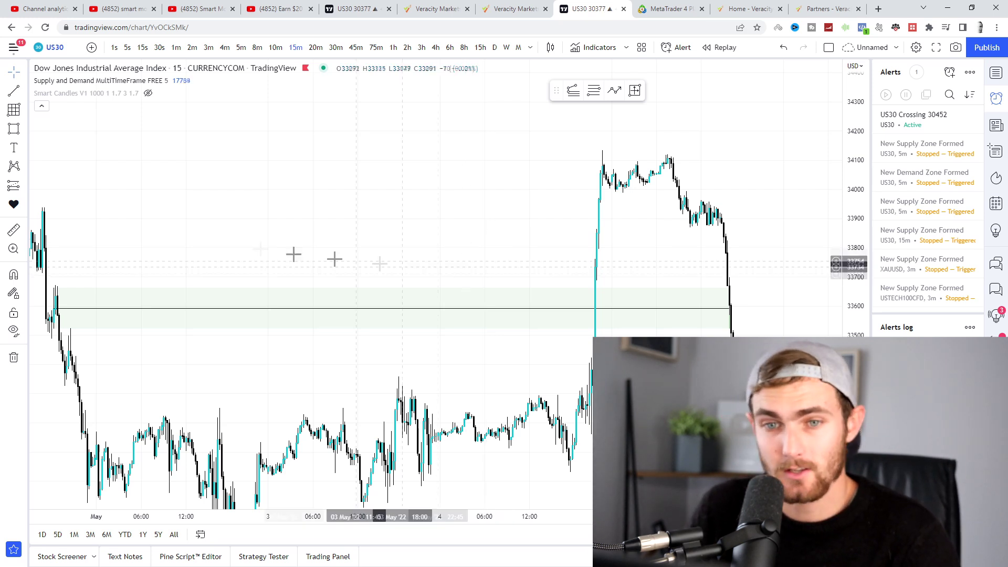
scroll(504, 293, down, 3)
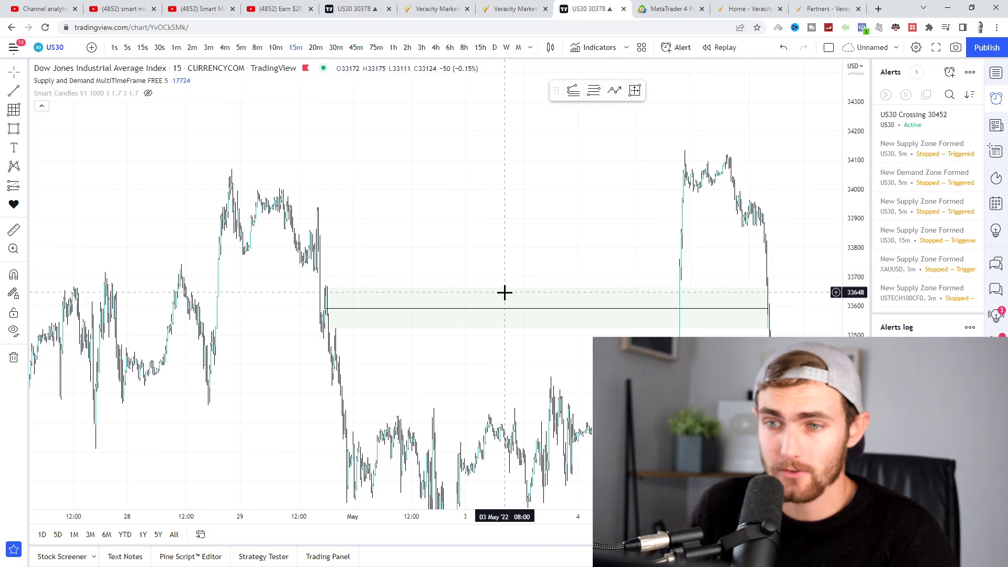
Step: Start a bar replay on the evening of 5 May, above the 2 May demand zone, on the 5-minute timeframe
drag(526, 257, 267, 156)
scroll(374, 429, up, 3)
drag(370, 420, 694, 269)
scroll(677, 283, up, 6)
scroll(630, 291, down, 2)
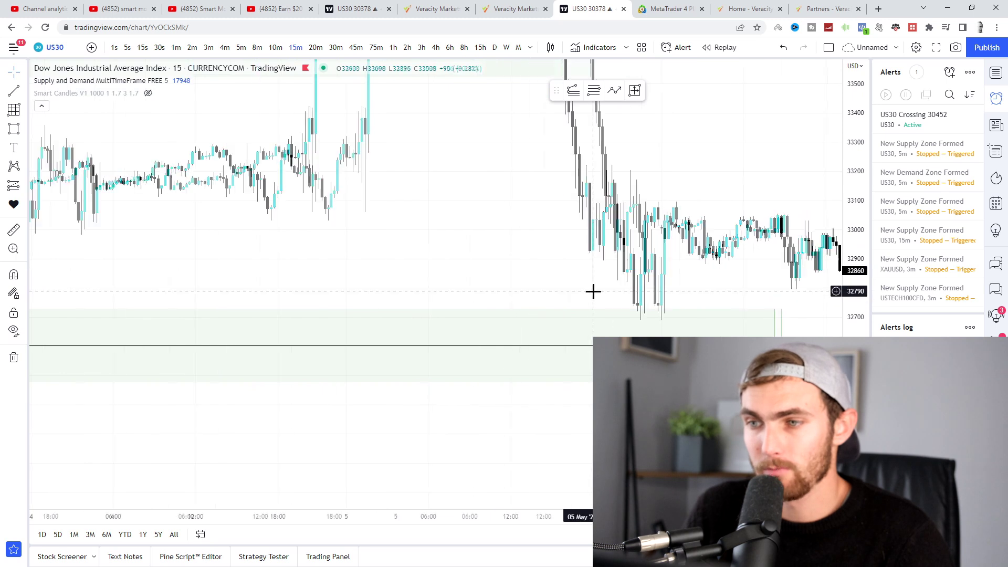
scroll(605, 314, up, 2)
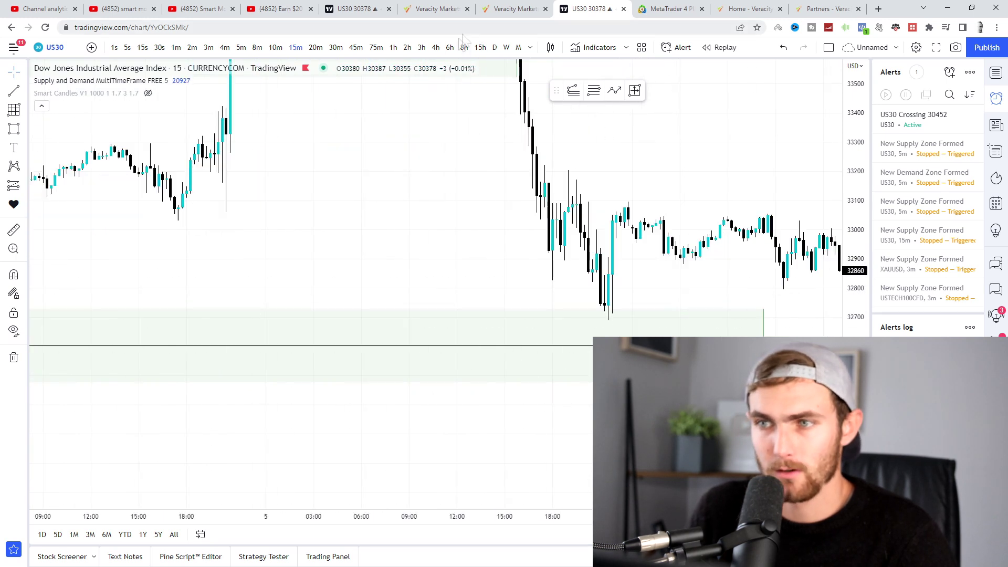
click(719, 48)
click(619, 228)
click(241, 48)
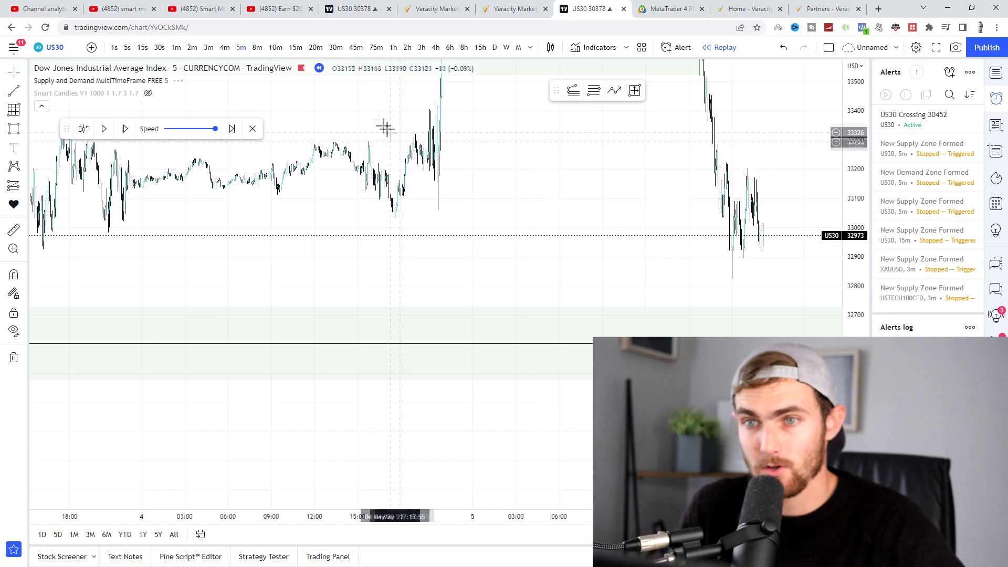
drag(481, 202, 356, 189)
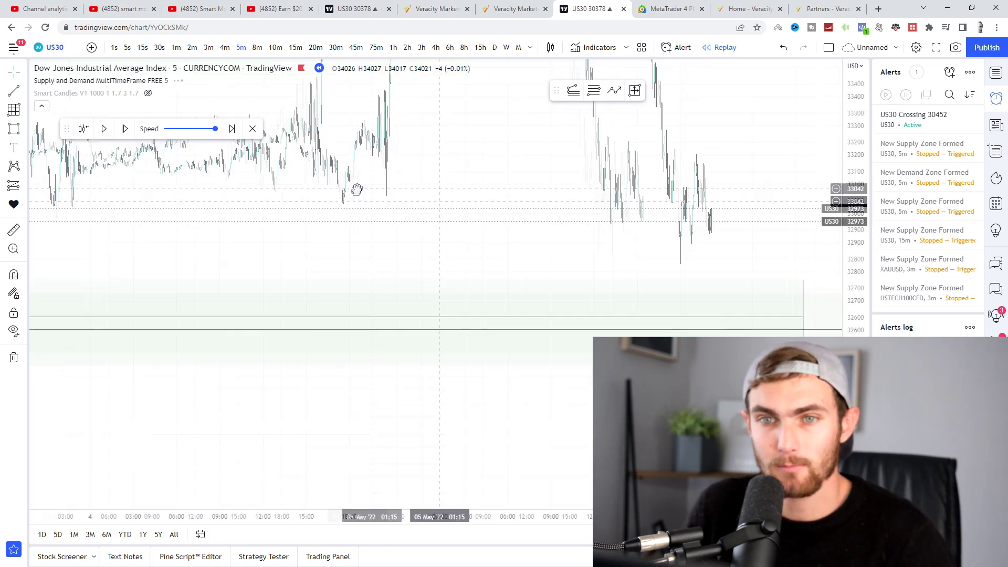
Step: Show the Smart Candles indicator and advance the replay bar by bar to about 21:00 on 5 May
click(148, 93)
scroll(499, 245, down, 2)
scroll(630, 263, up, 5)
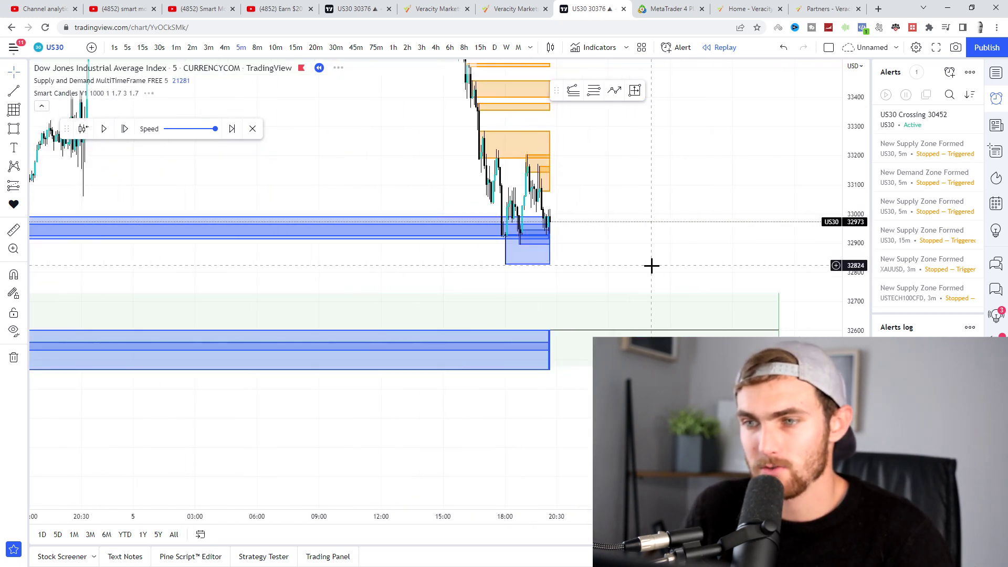
drag(652, 265, 643, 215)
click(126, 129)
click(126, 129)
click(126, 129)
click(130, 130)
click(130, 130)
click(130, 130)
click(130, 130)
scroll(588, 205, up, 5)
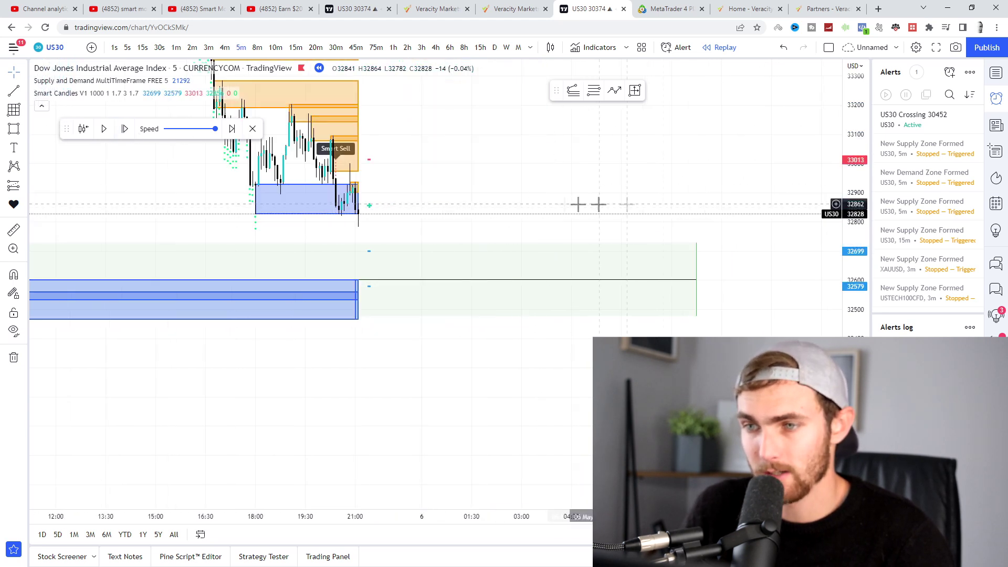
drag(545, 191, 713, 235)
scroll(713, 235, up, 2)
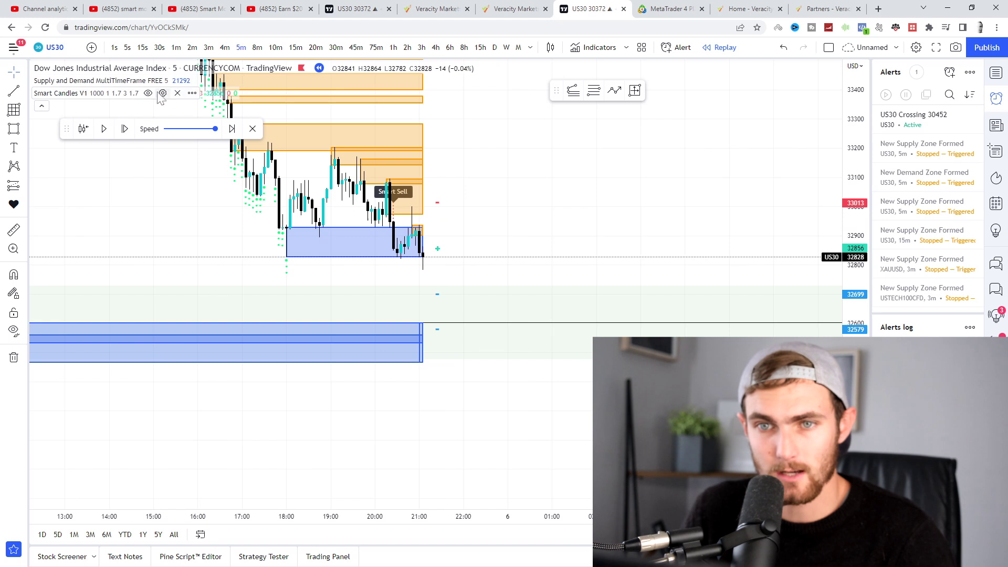
Step: Hide the Smart Candles indicator and advance the replay to 21:45, inside the 2 May demand zone
click(148, 93)
click(125, 129)
click(124, 129)
click(124, 129)
click(125, 129)
click(125, 129)
click(125, 129)
click(124, 129)
click(124, 129)
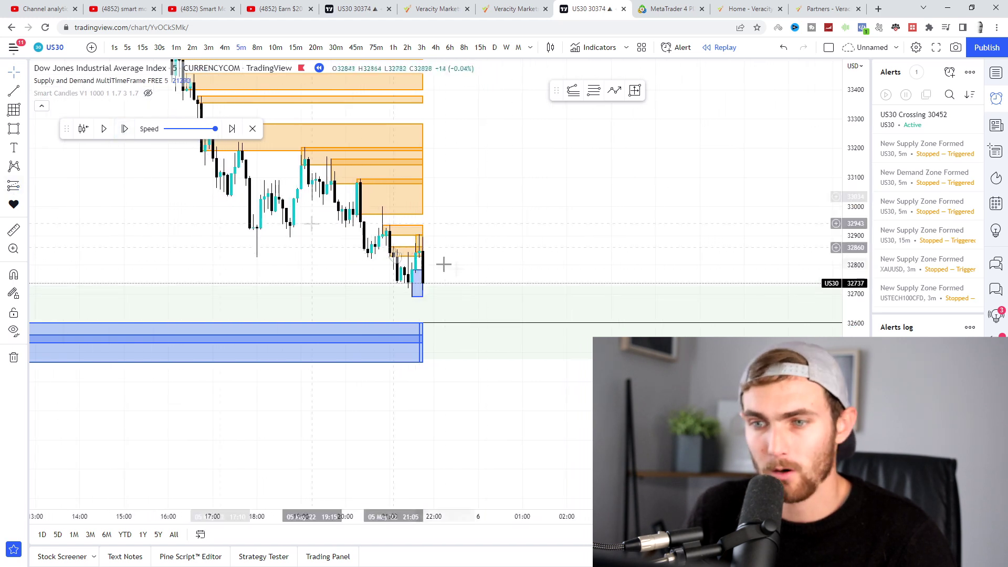
Step: Place a long position at 32786 with stop 32635 and target 33088, and draw a horizontal line across it at about 32934
click(423, 269)
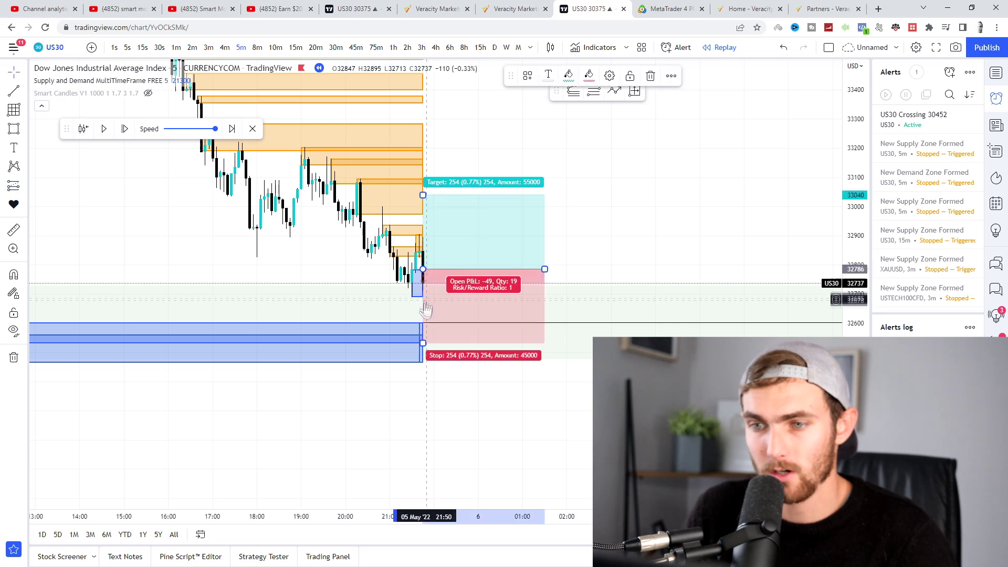
drag(427, 334, 431, 310)
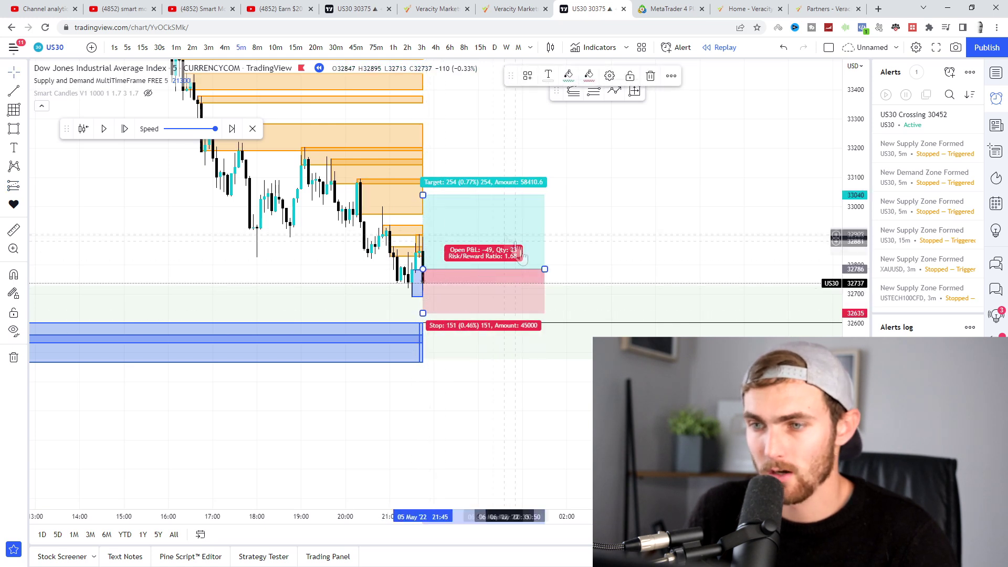
drag(424, 195, 436, 181)
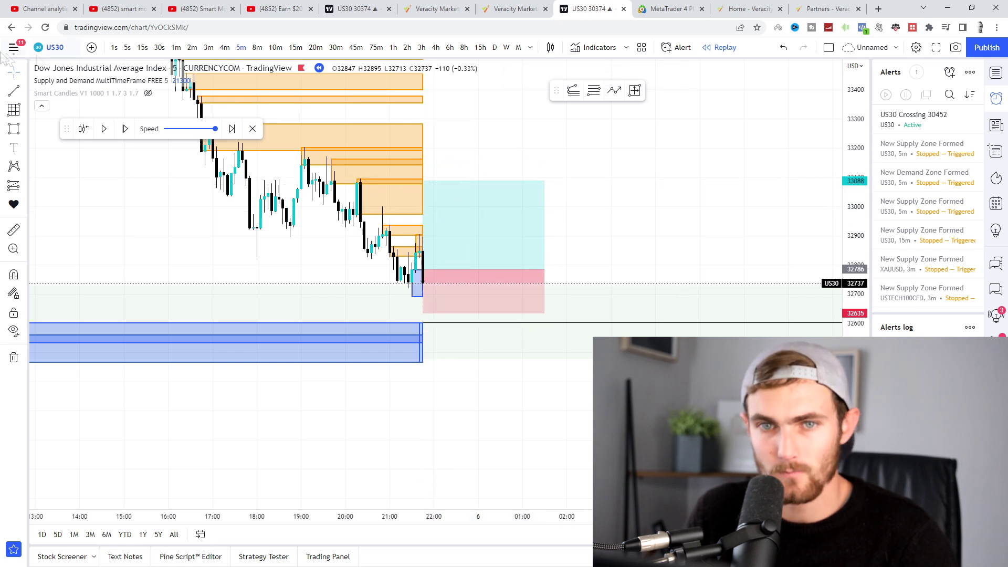
click(423, 226)
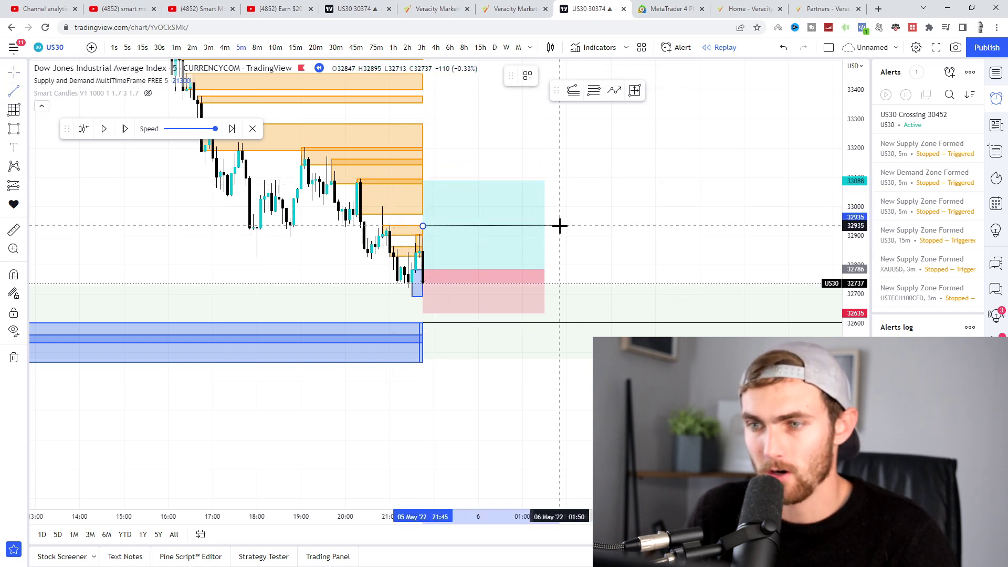
click(561, 226)
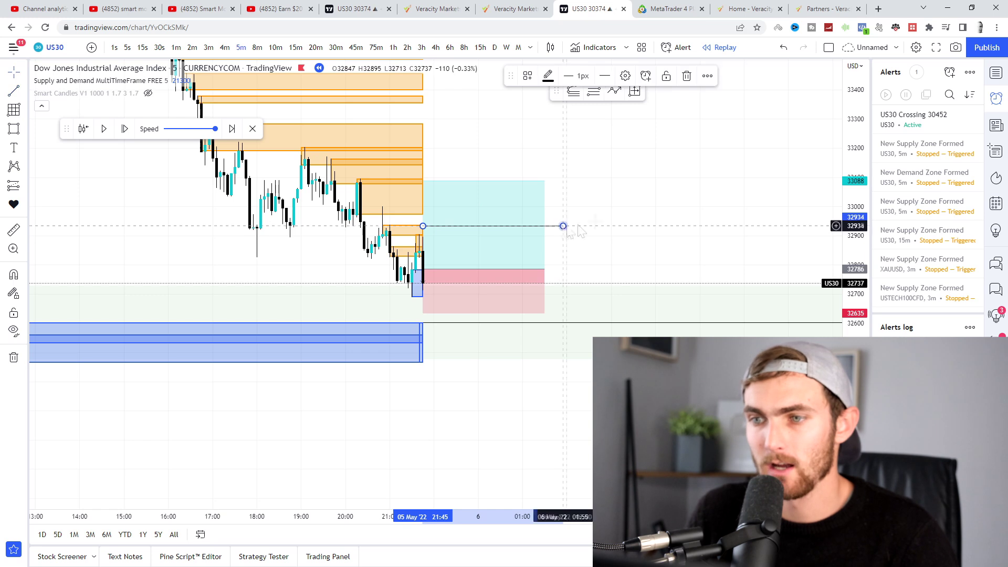
Step: Advance the replay to about 23:05 on 5 May to follow the long position up to its 33088 target
click(125, 130)
click(125, 130)
click(125, 130)
click(125, 130)
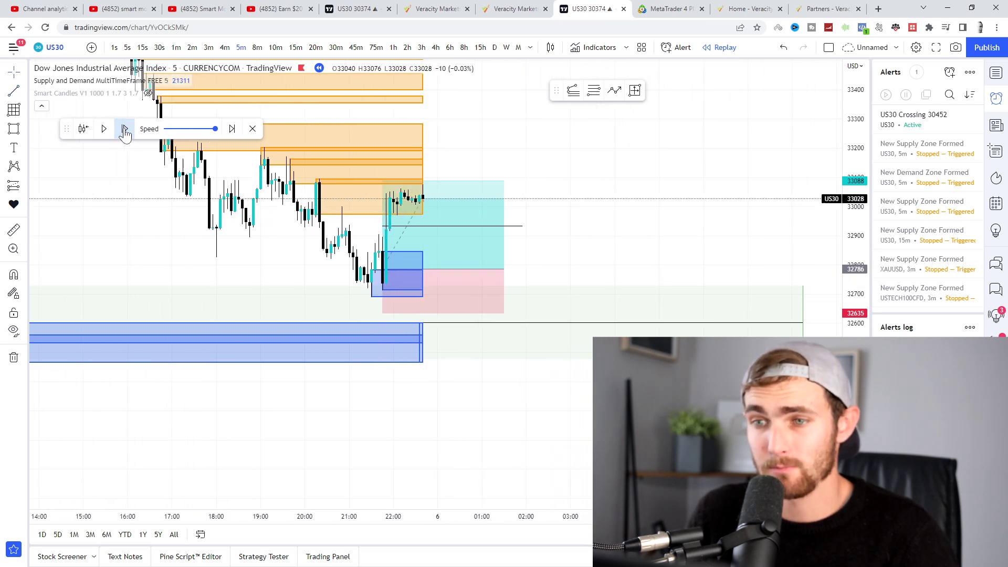
click(125, 130)
click(125, 131)
scroll(658, 228, down, 2)
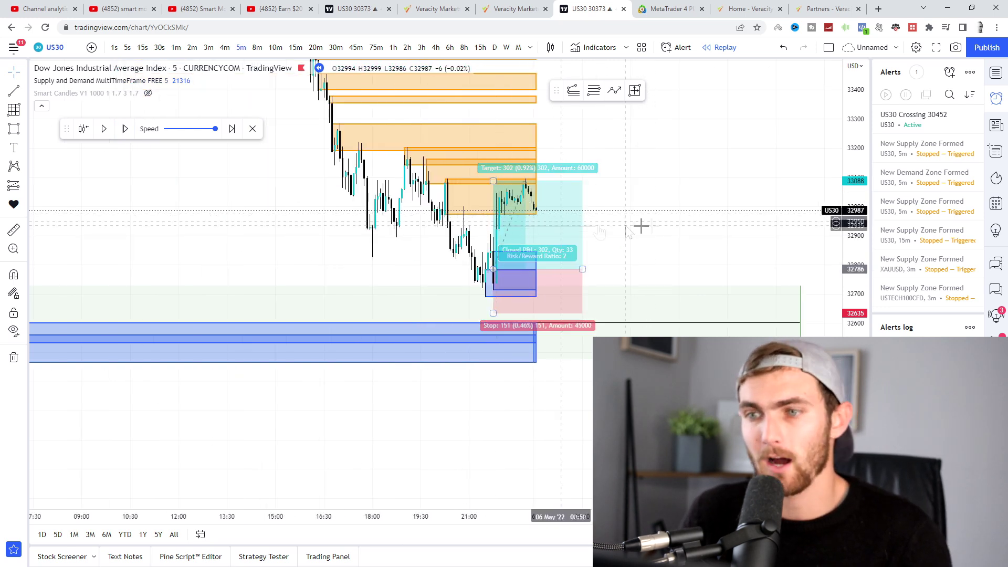
scroll(656, 225, down, 3)
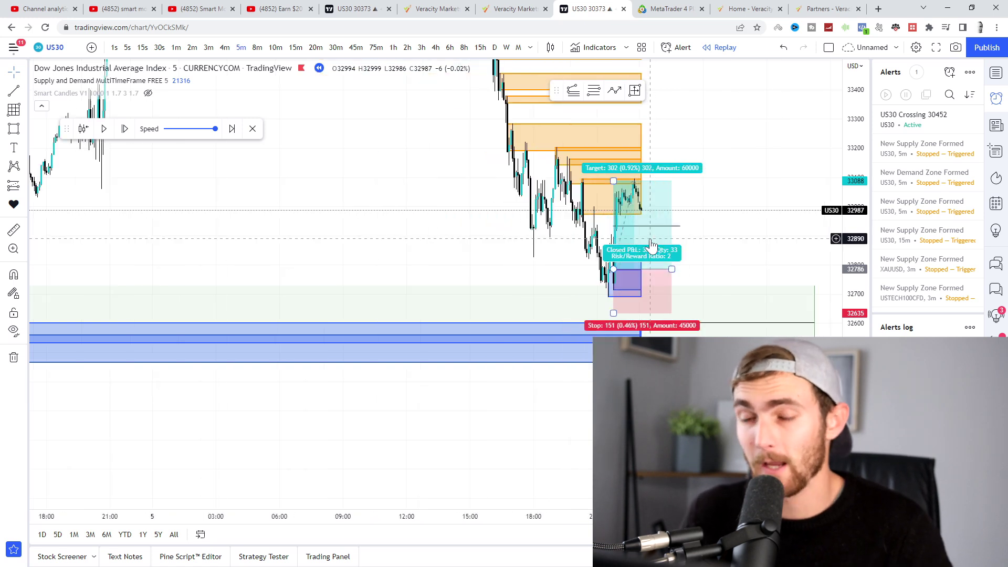
scroll(659, 175, down, 5)
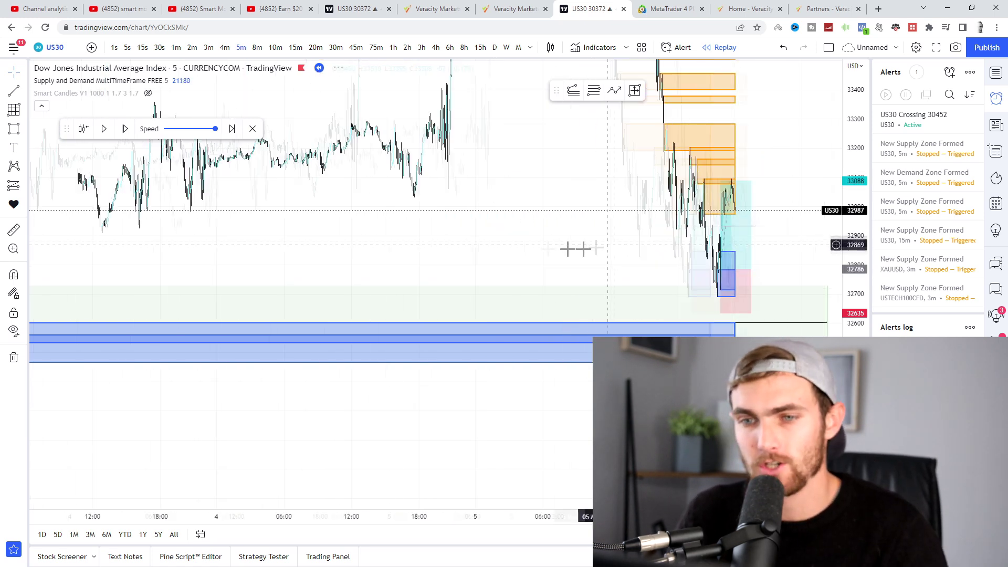
scroll(628, 279, up, 8)
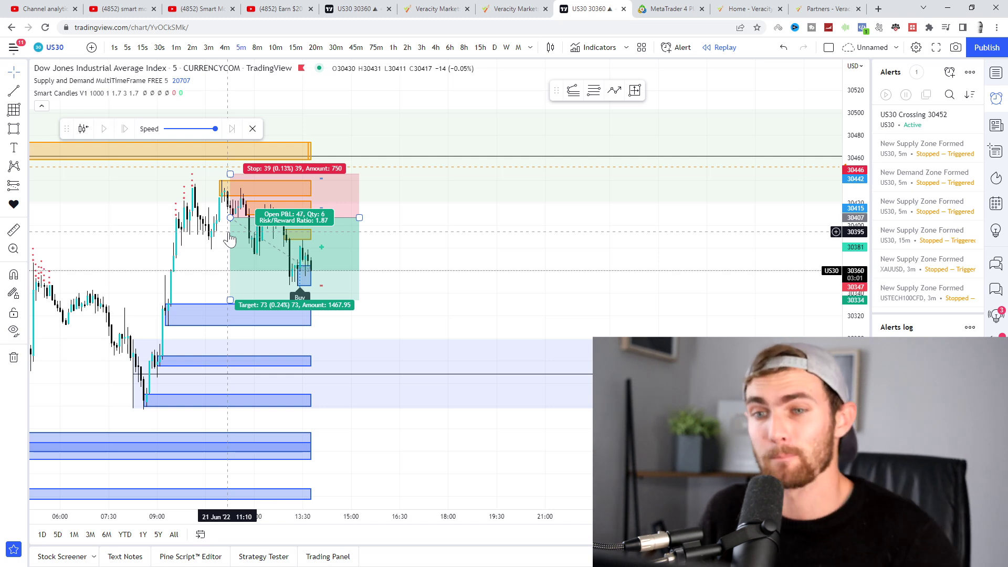
Step: Examine the short position on the 21 June chart relative to the surrounding supply and demand zones
scroll(648, 297, down, 3)
scroll(682, 301, down, 3)
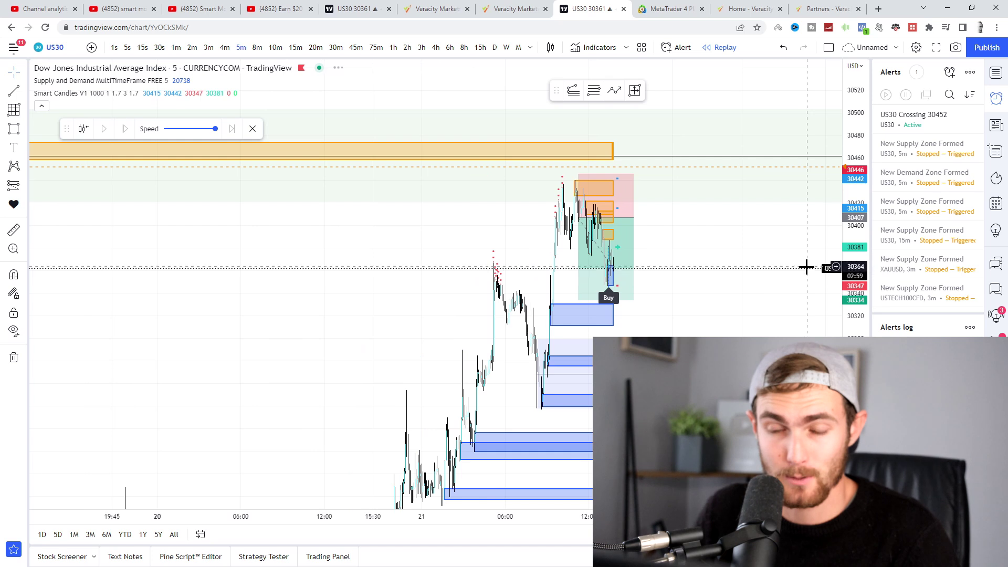
drag(855, 256, 854, 267)
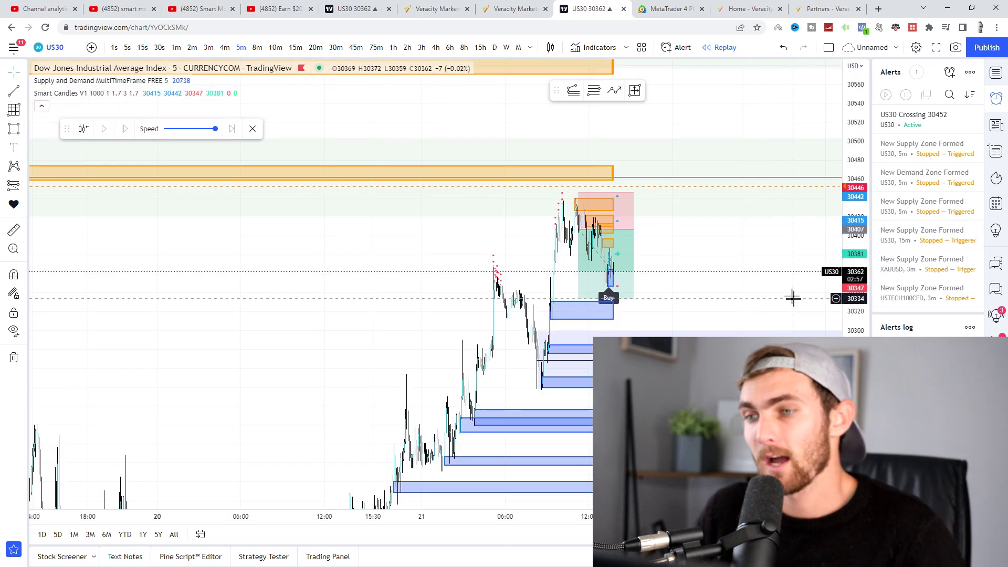
scroll(749, 258, up, 3)
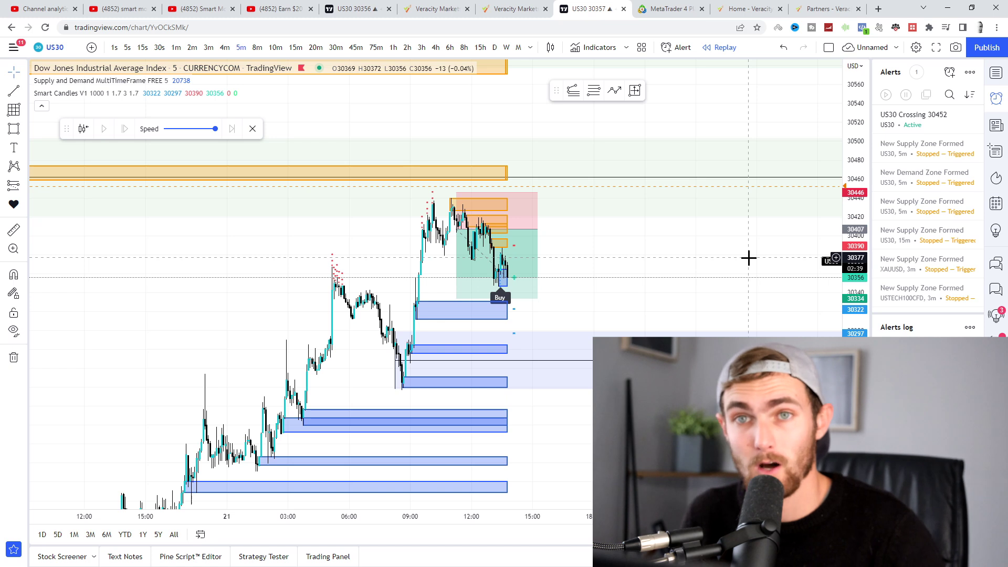
scroll(732, 240, down, 2)
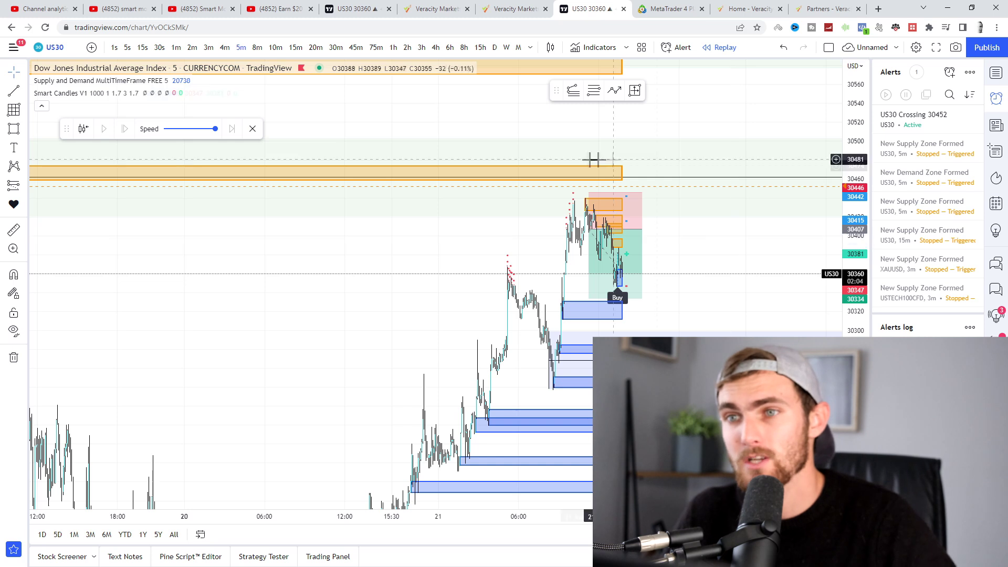
Step: View the Veracity Markets home page and return to the first US30 chart
click(422, 6)
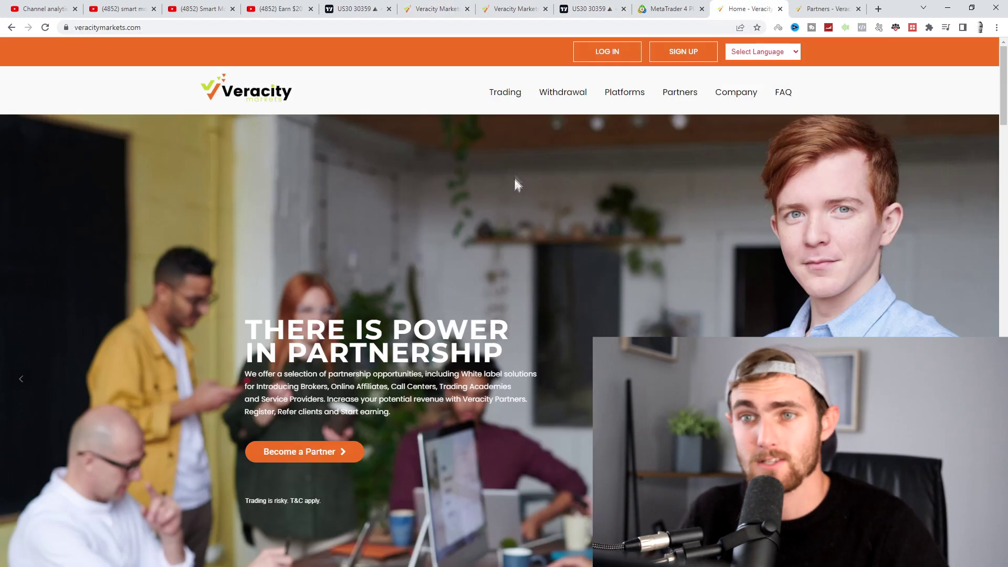
click(357, 9)
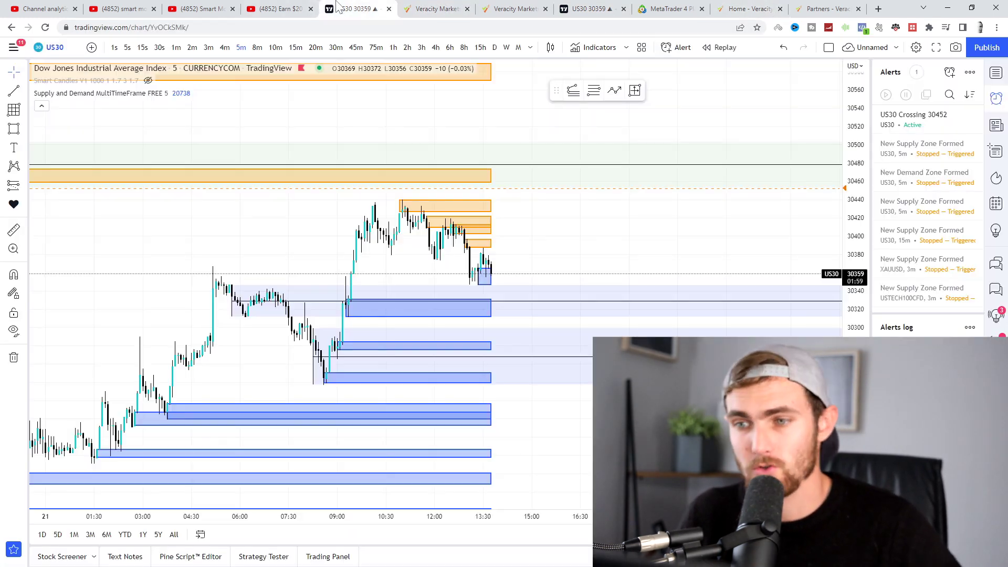